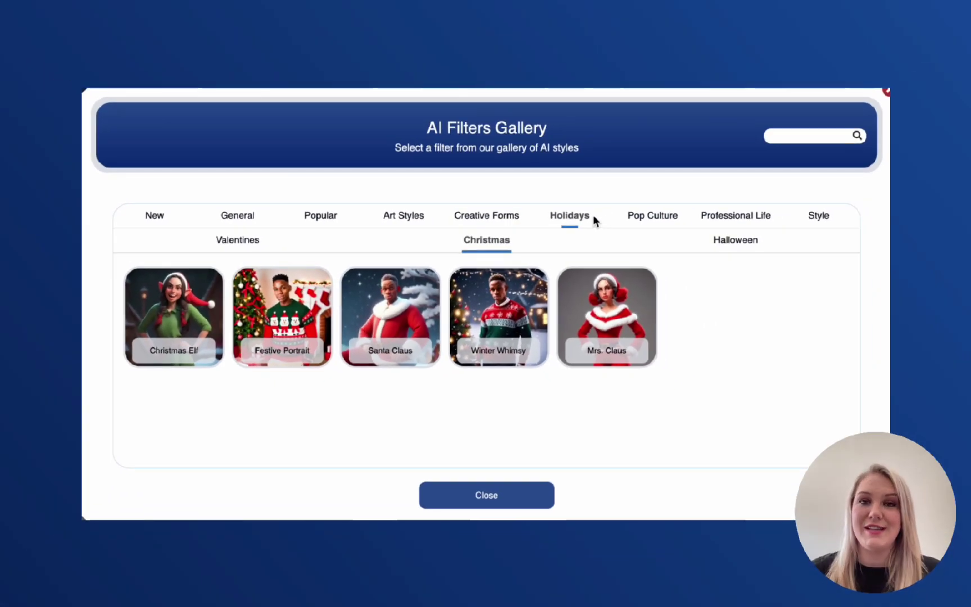
# Browse the Pop Culture, Professional Life and Style categories, then Style's Sports and Effect filters.
pyautogui.click(673, 220)
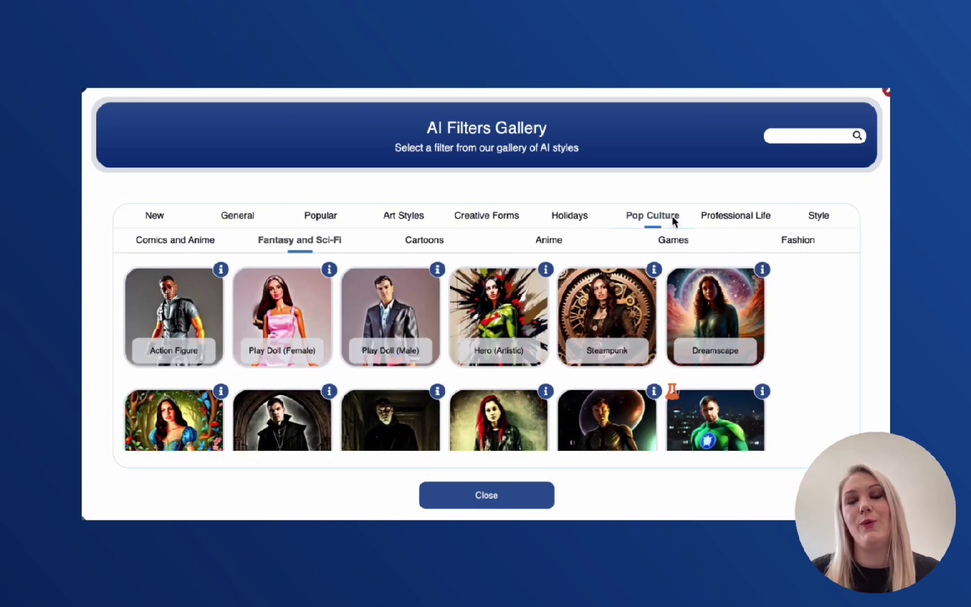
pyautogui.click(722, 222)
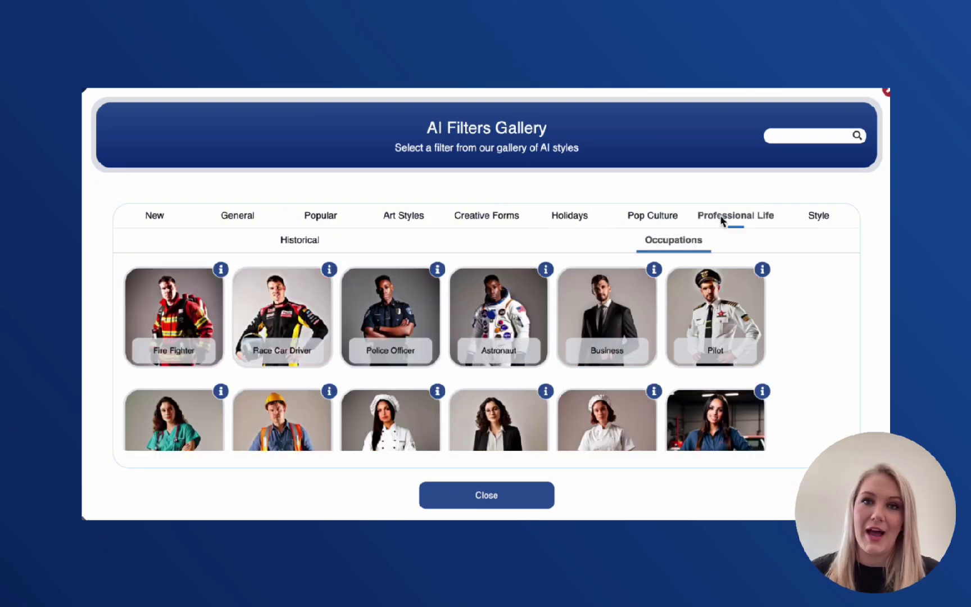
pyautogui.click(815, 220)
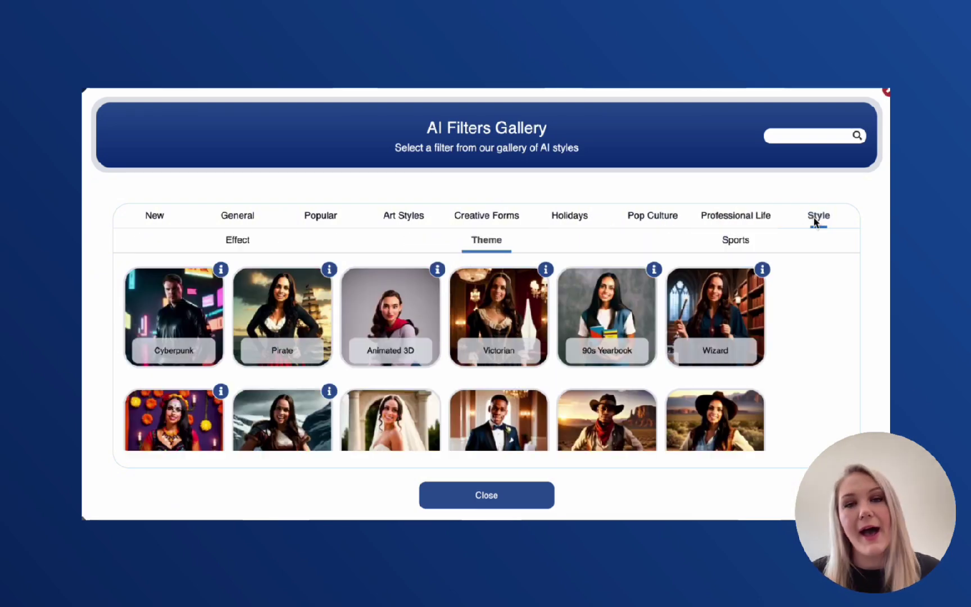
pyautogui.click(742, 240)
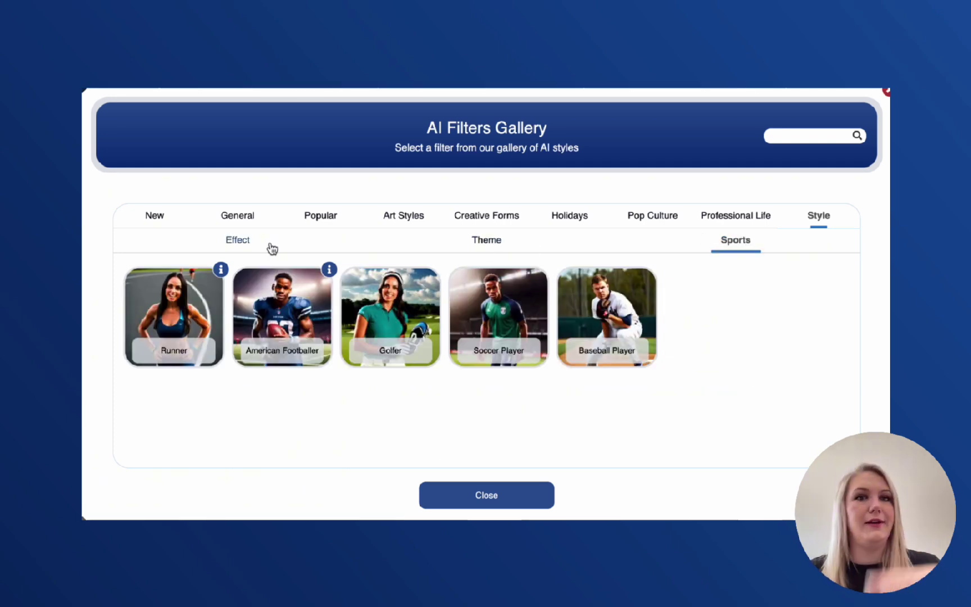
pyautogui.click(248, 245)
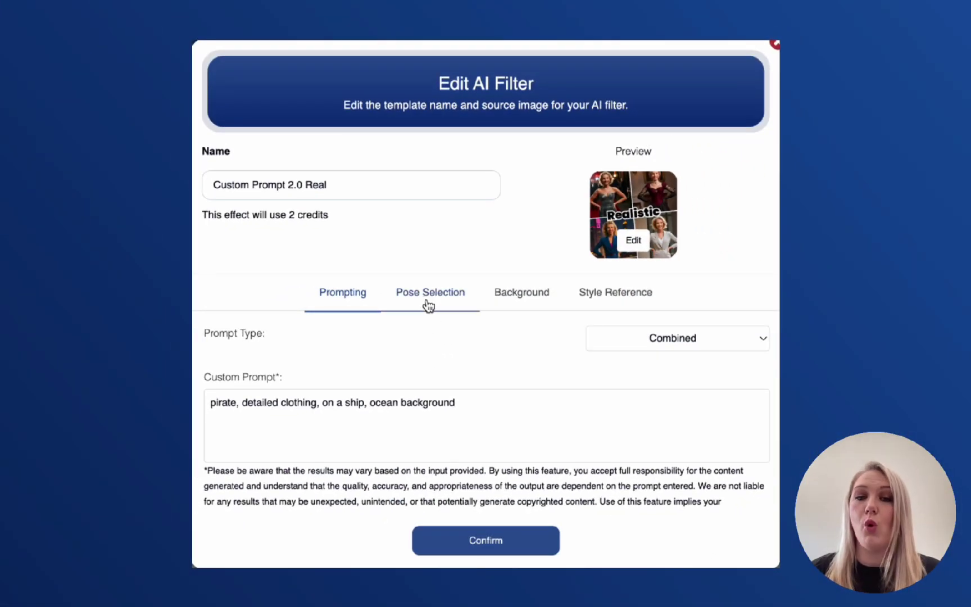
# View the Custom Prompt 2.0 Real filter's pose options and scroll down the dialog.
pyautogui.click(426, 298)
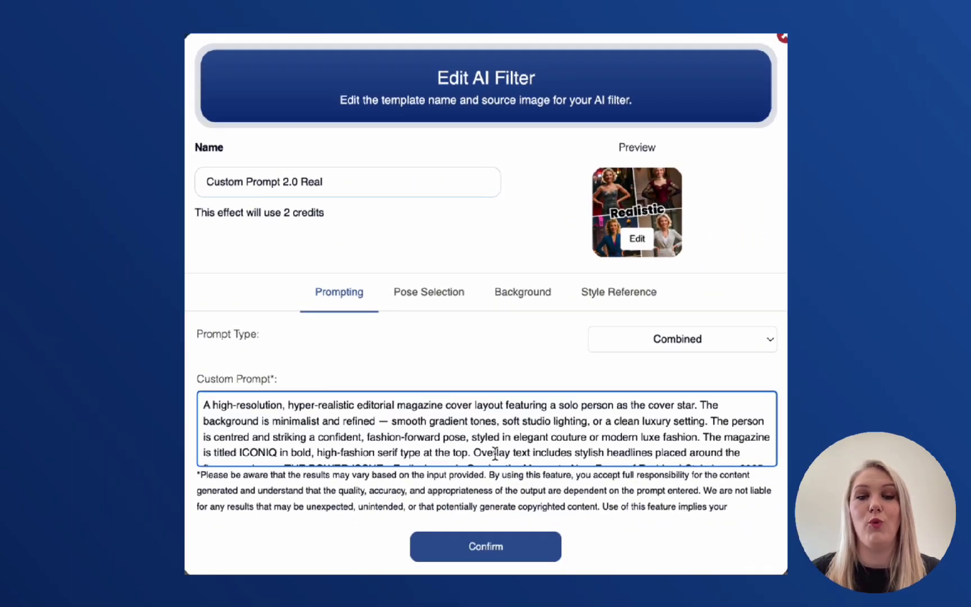
pyautogui.scroll(-6, 495, 453)
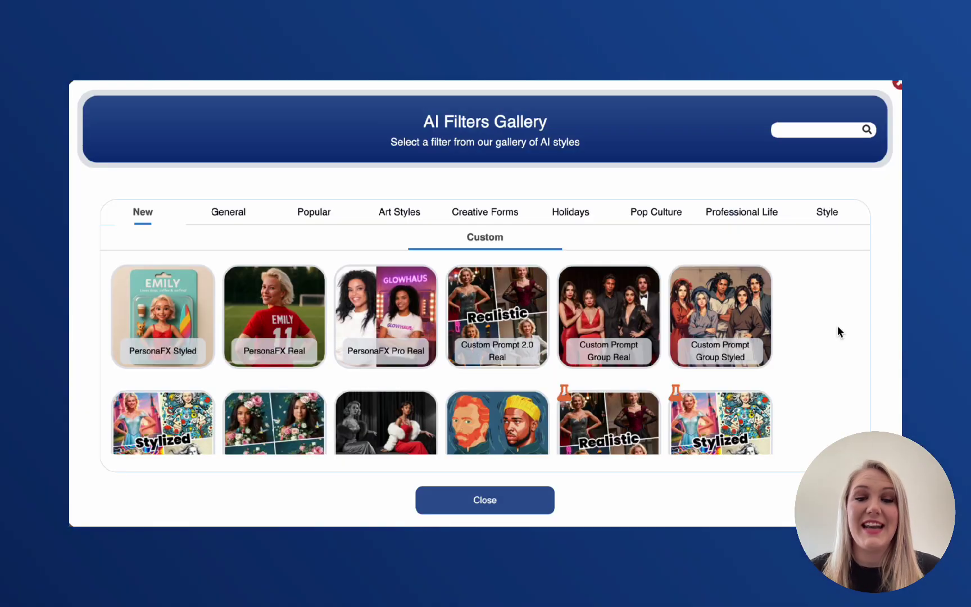
# Scroll down toward the dashboard of The Biggest AI- FX Launch! June 25 event.
pyautogui.scroll(-1, 837, 331)
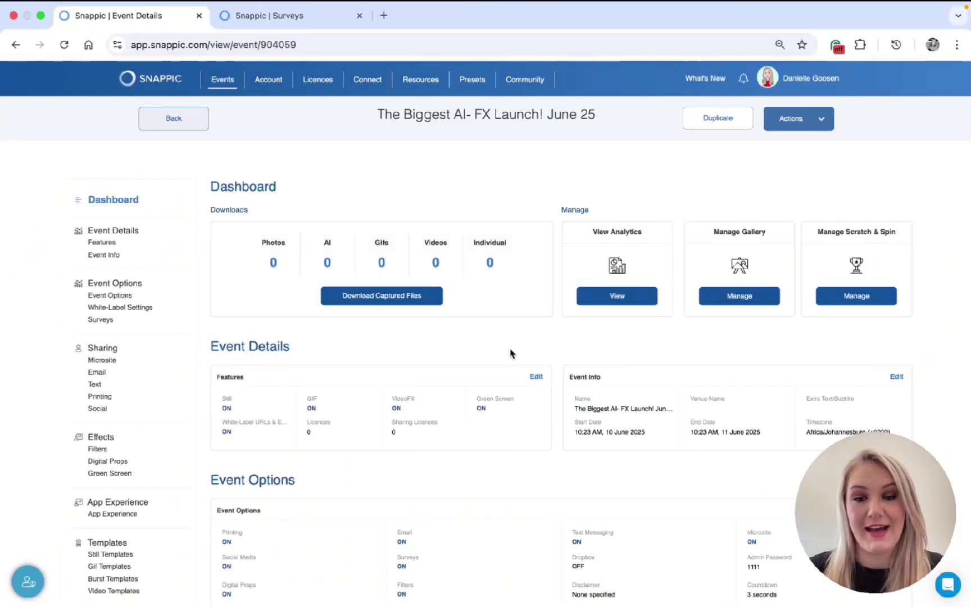
# Save the event's features with AI Experience enabled, then scroll down to the Templates section.
pyautogui.scroll(-3, 520, 449)
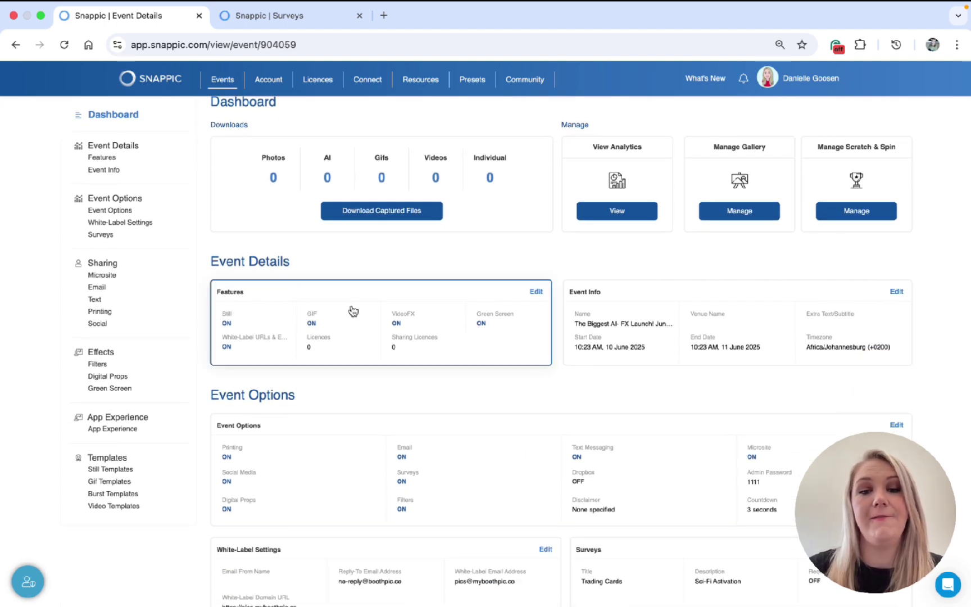
pyautogui.click(536, 293)
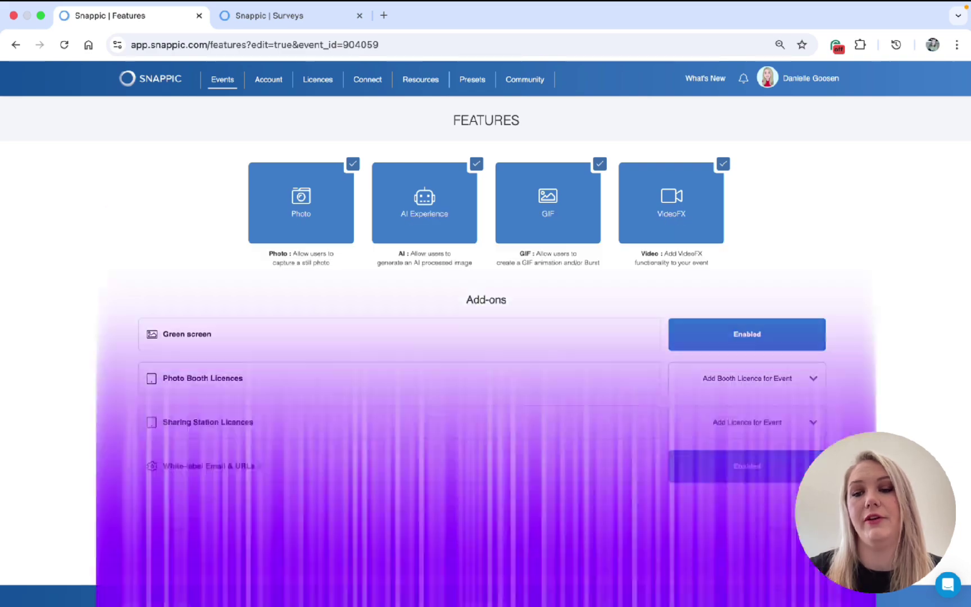
pyautogui.click(765, 528)
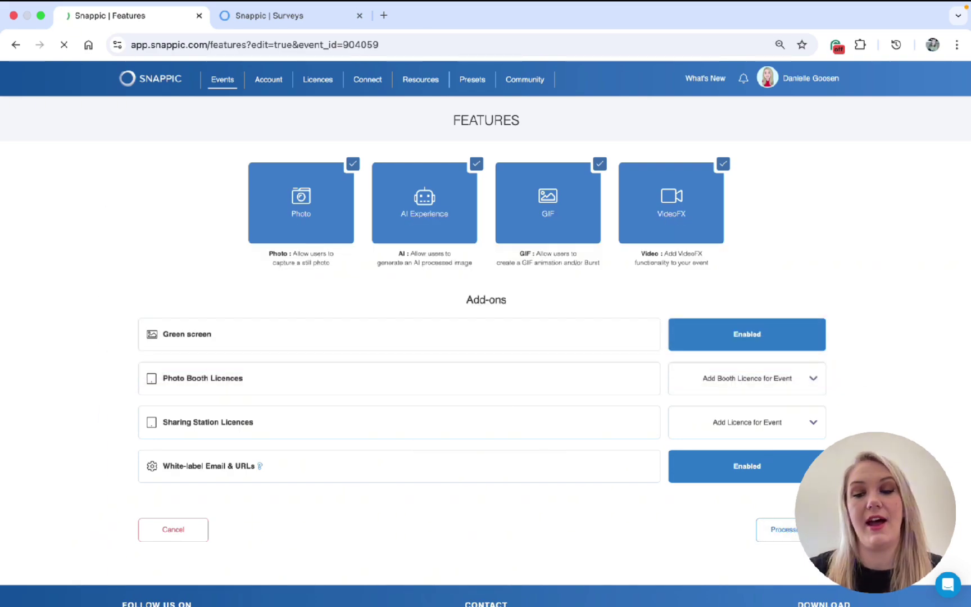
pyautogui.scroll(-20, 486, 337)
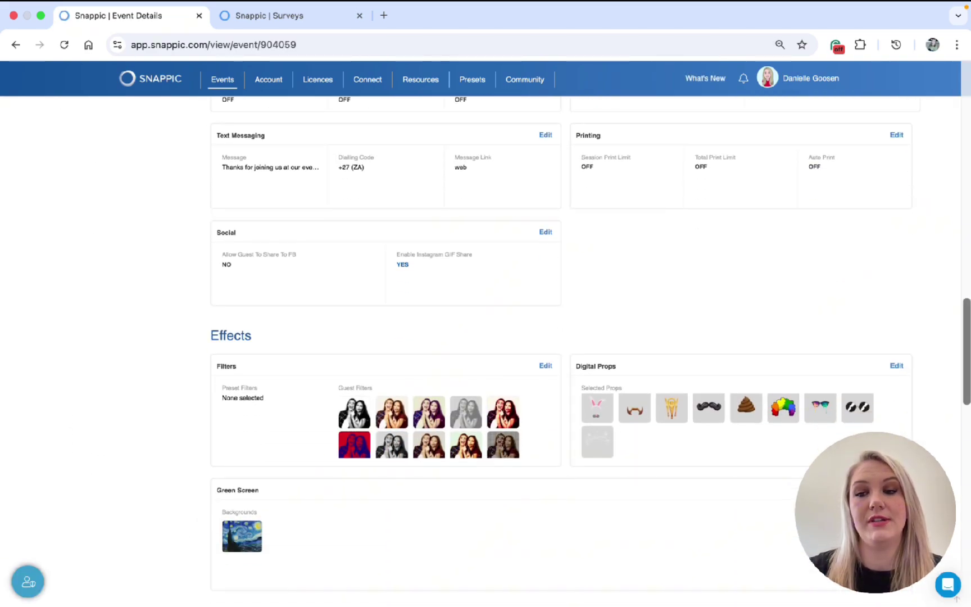
pyautogui.scroll(-8, 930, 413)
pyautogui.scroll(-3, 931, 413)
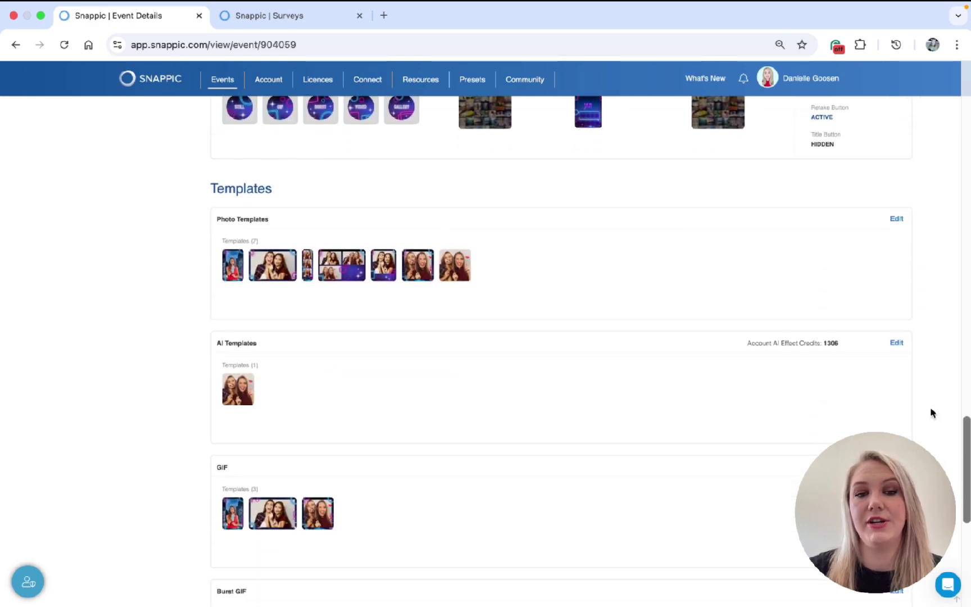
# Open the event's AI Templates and bring up the AI Filters Gallery to add a filter.
pyautogui.click(897, 344)
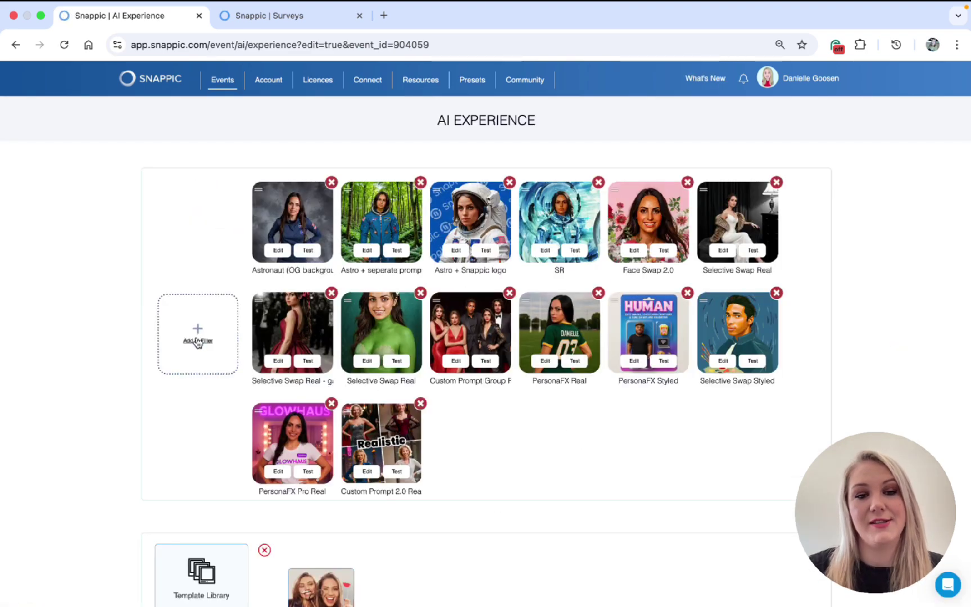
pyautogui.scroll(-2, 198, 343)
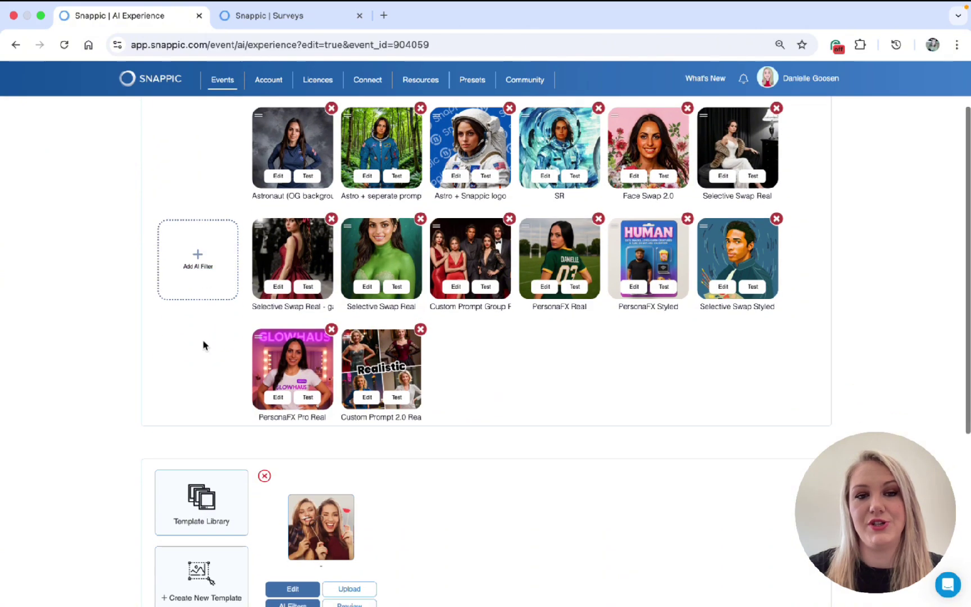
pyautogui.click(191, 246)
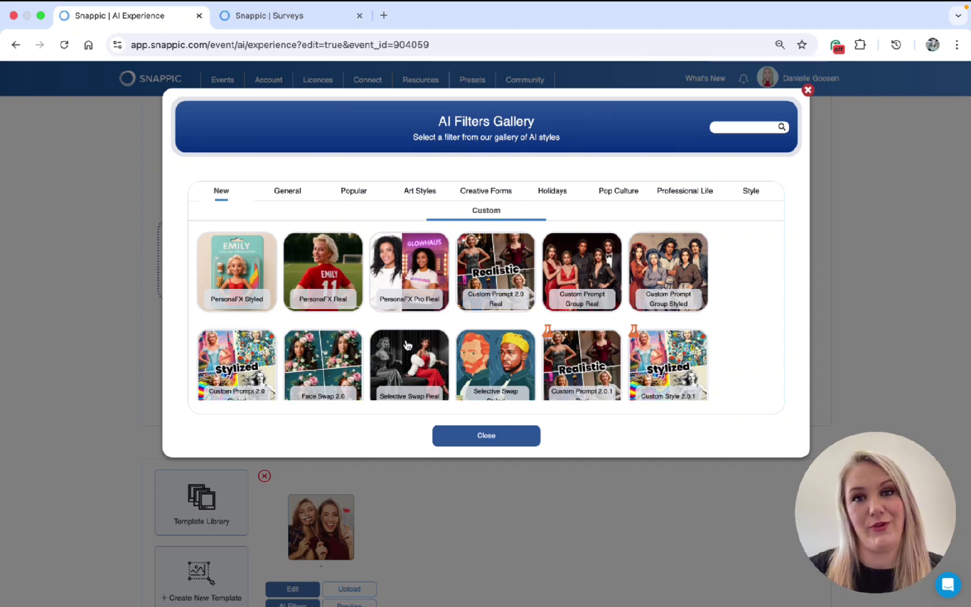
pyautogui.scroll(-1, 733, 292)
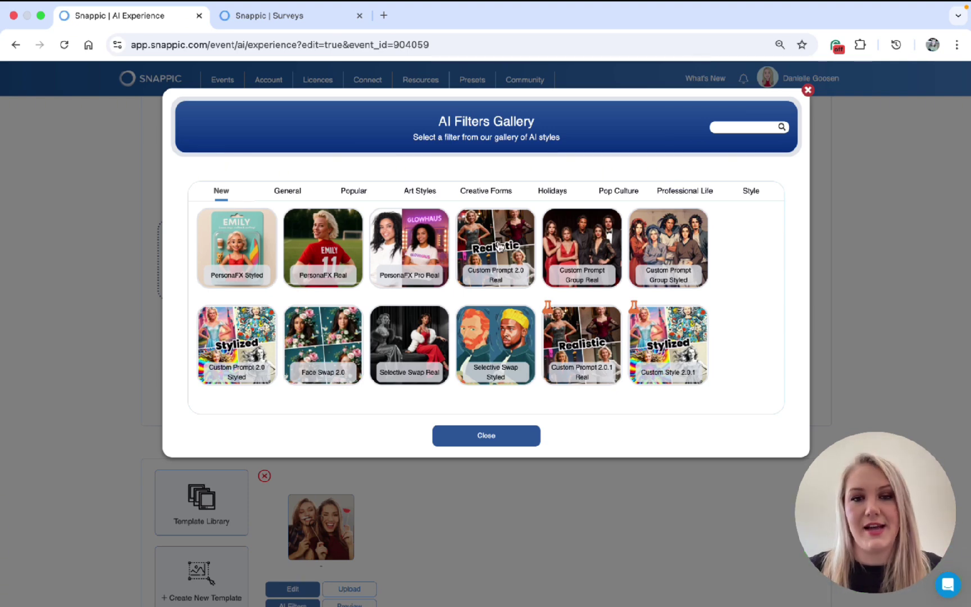
# Open the newly added Custom Prompt 2.0 Real filter and review its 2-credit note and prompt fields.
pyautogui.click(507, 438)
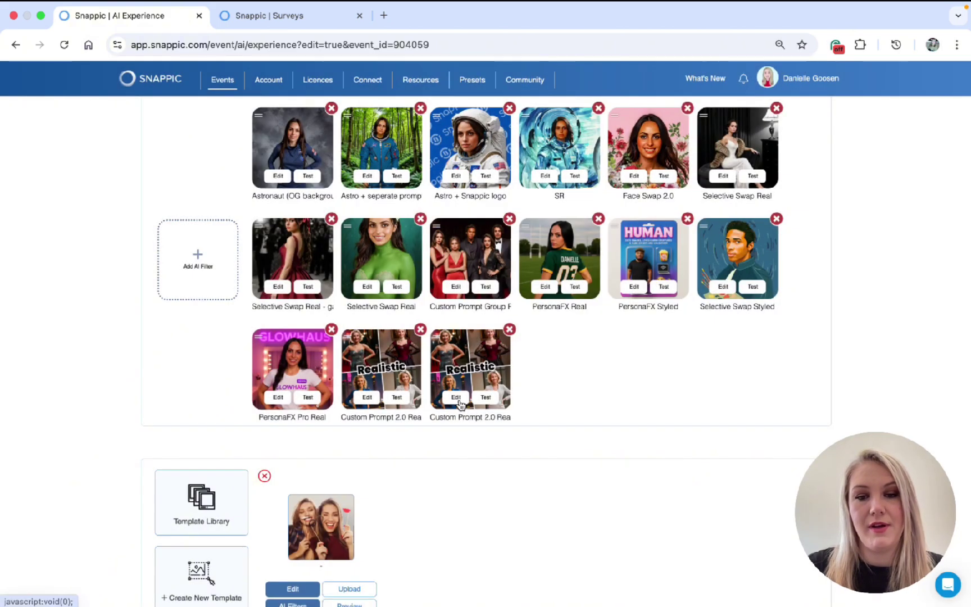
pyautogui.click(458, 398)
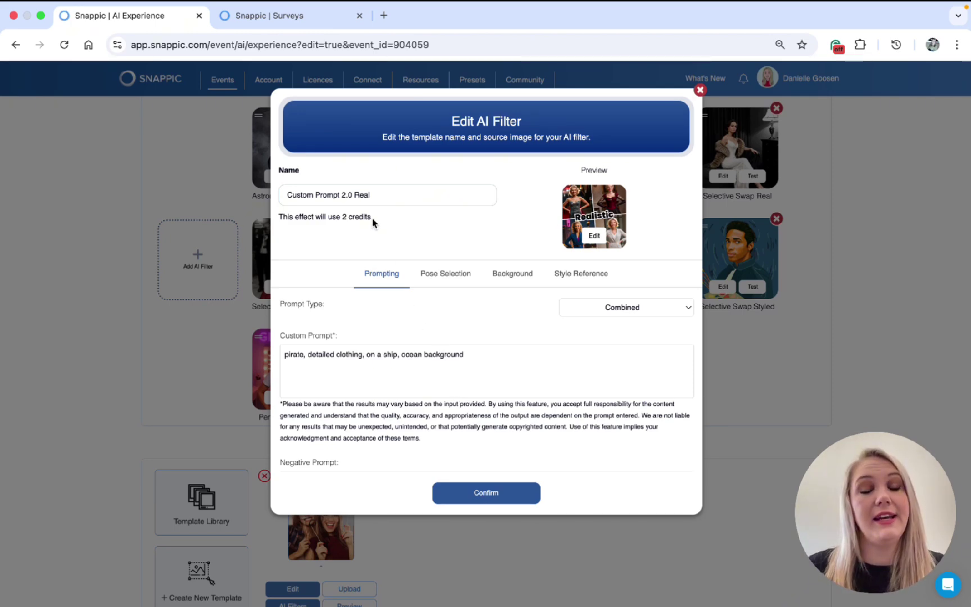
pyautogui.moveTo(372, 222); pyautogui.dragTo(278, 215)
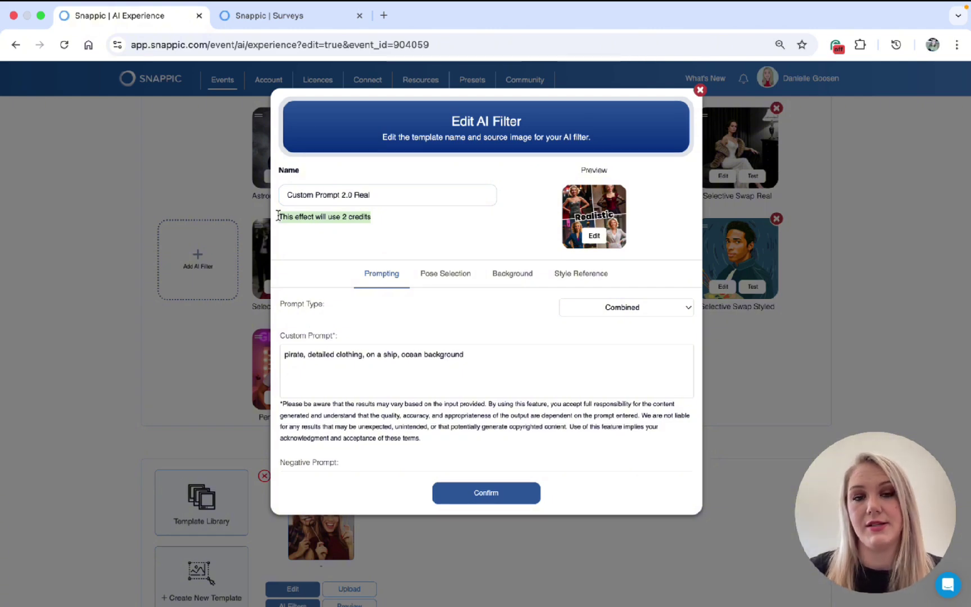
pyautogui.scroll(-1, 441, 344)
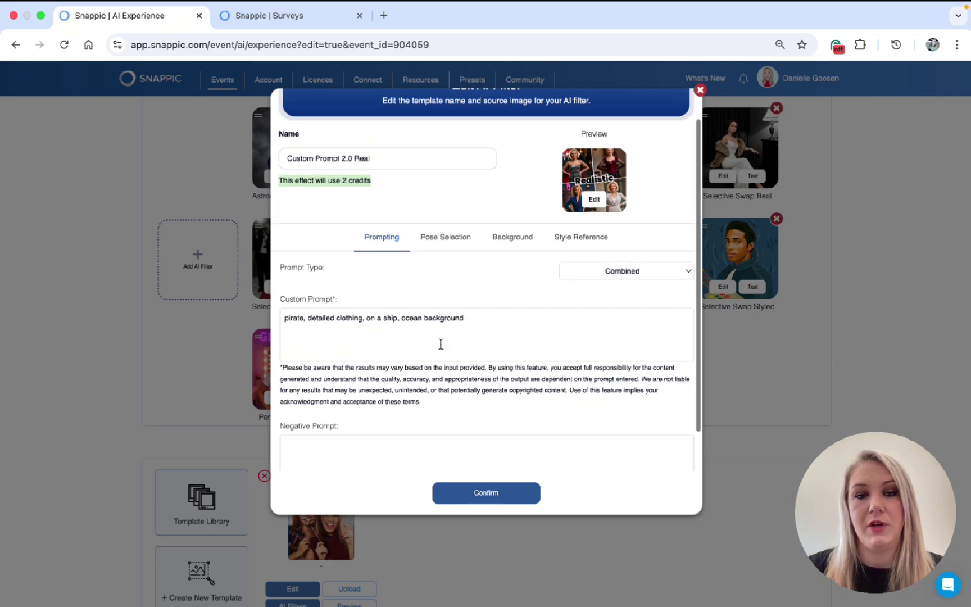
pyautogui.scroll(-1, 440, 344)
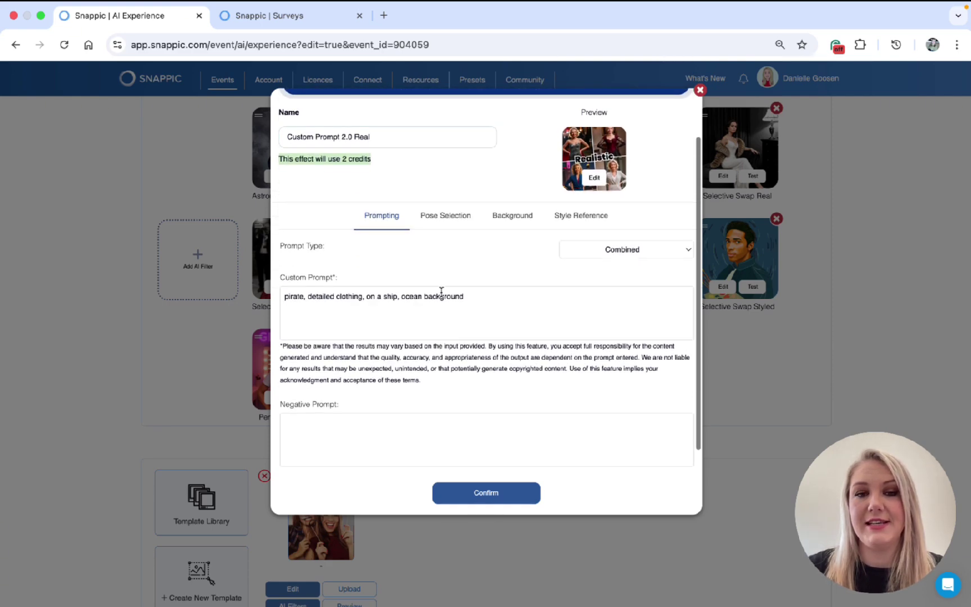
pyautogui.scroll(-1, 441, 290)
pyautogui.scroll(-1, 427, 392)
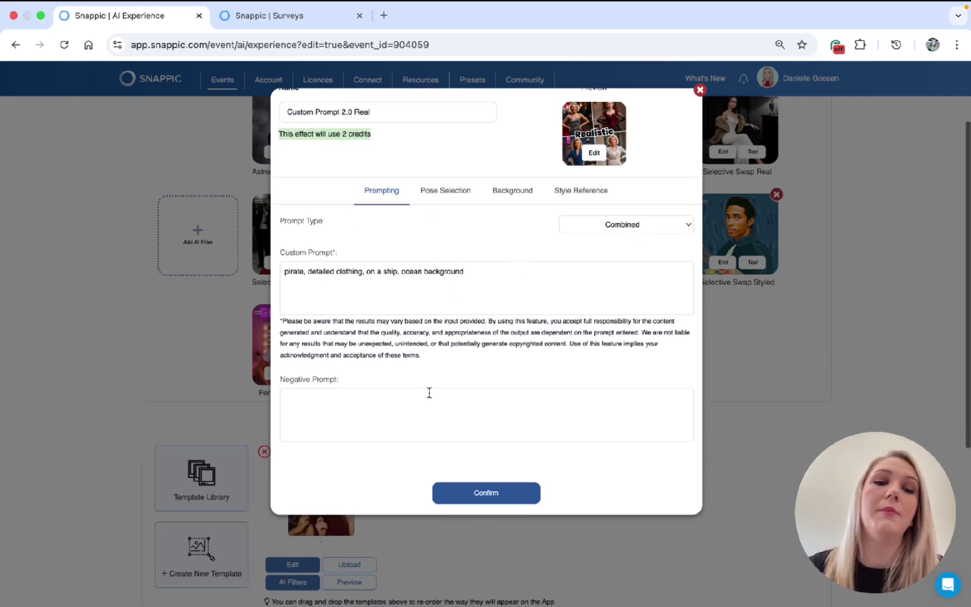
pyautogui.scroll(2, 596, 235)
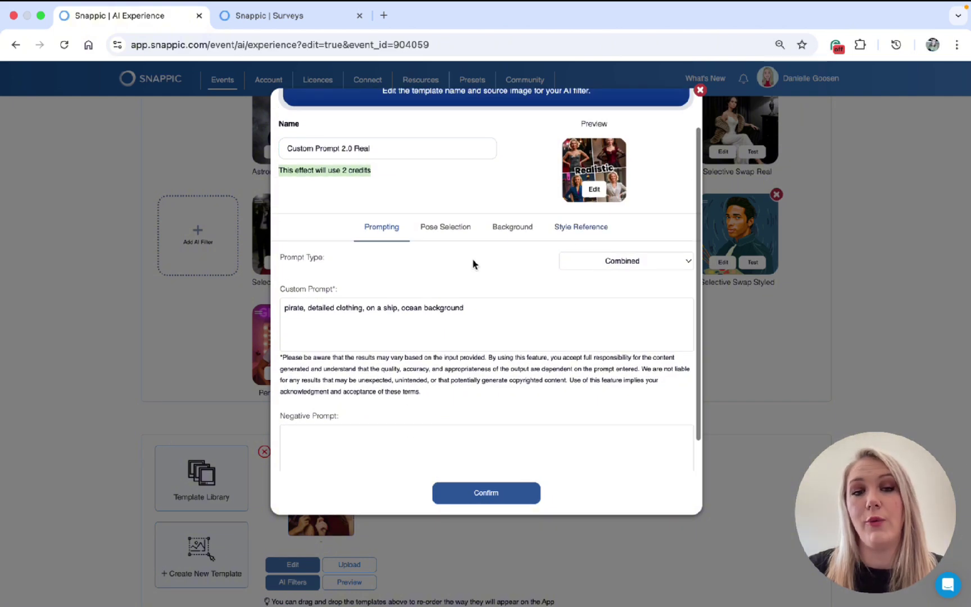
# Keep the Combined prompt type and append '. Add your additional prompt' to the custom prompt.
pyautogui.click(622, 264)
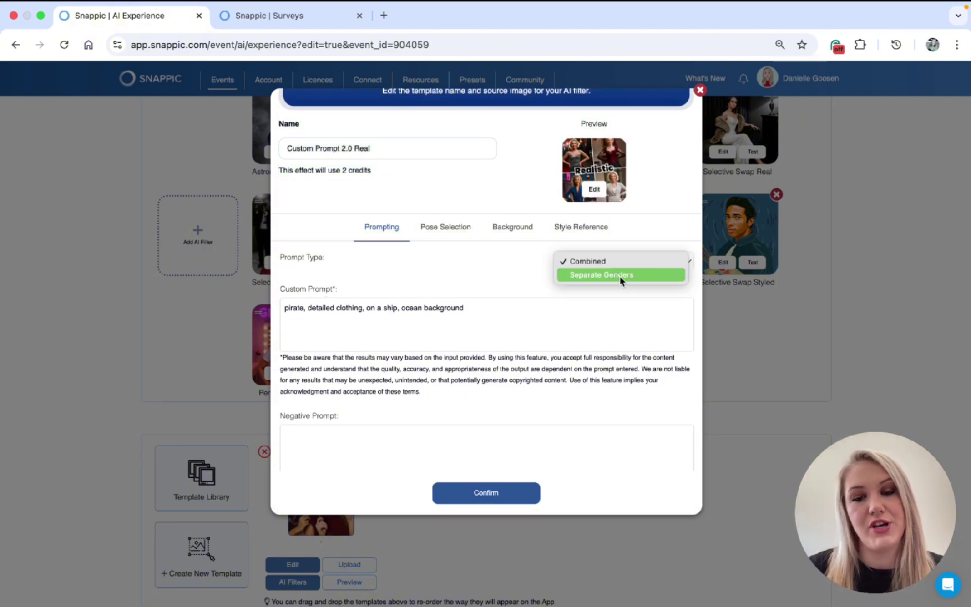
pyautogui.click(581, 263)
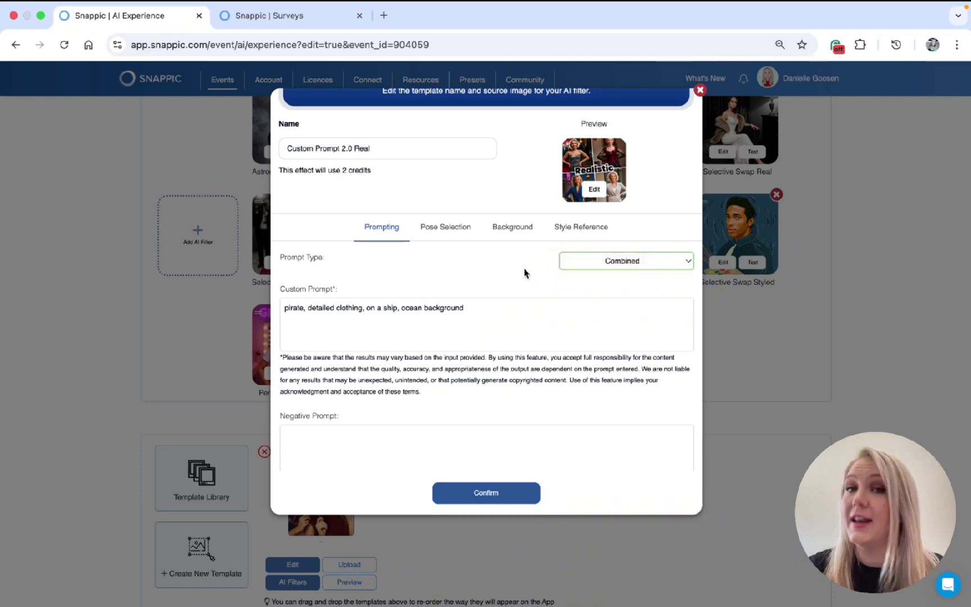
pyautogui.click(670, 257)
pyautogui.click(670, 258)
pyautogui.click(557, 303)
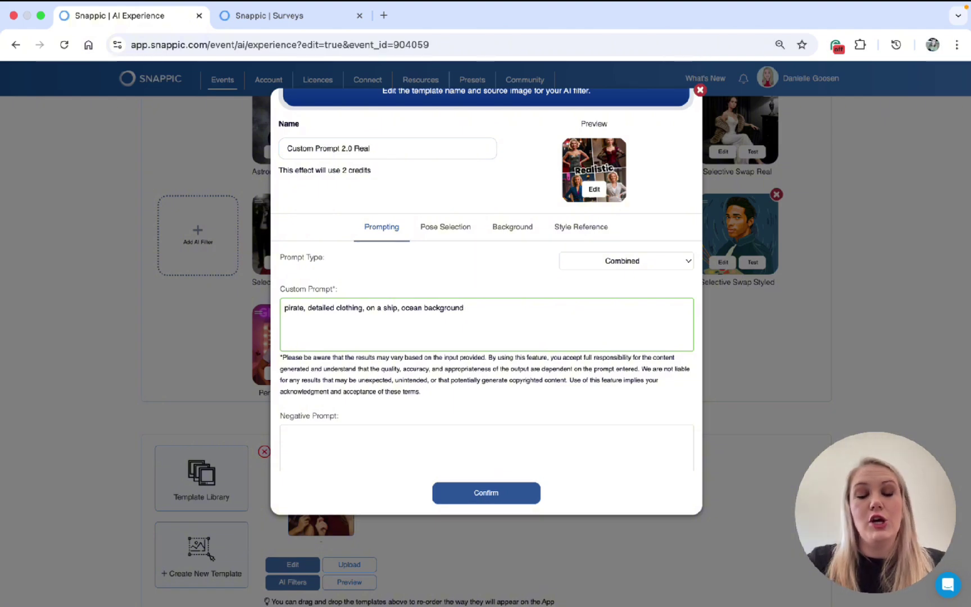
pyautogui.write('. Add your a')
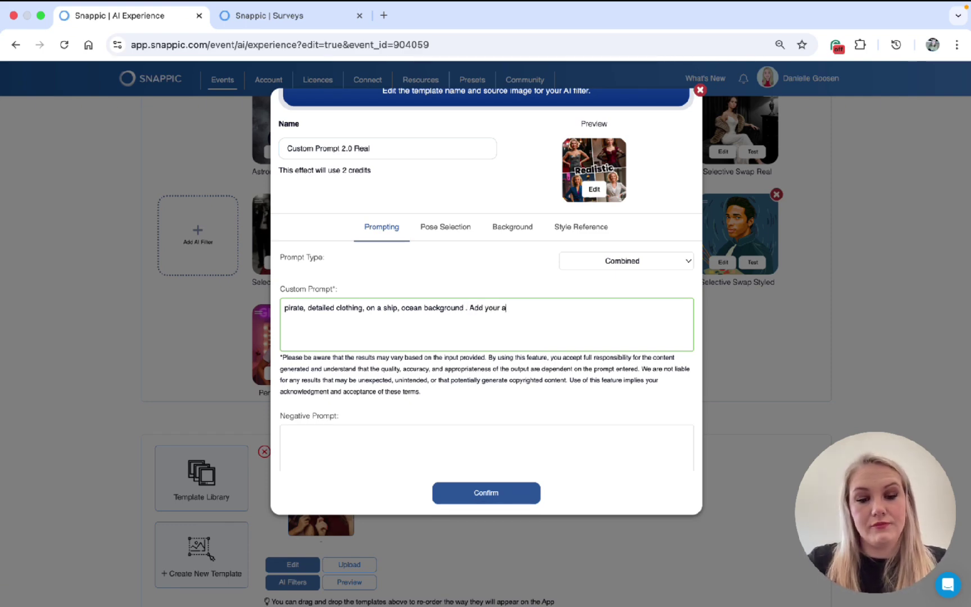
pyautogui.write('dditional prompt!')
# Switch Prompt Type to Separate Genders, adding 'hikm' to the Male prompt and 'her' to the Female prompt.
pyautogui.click(626, 264)
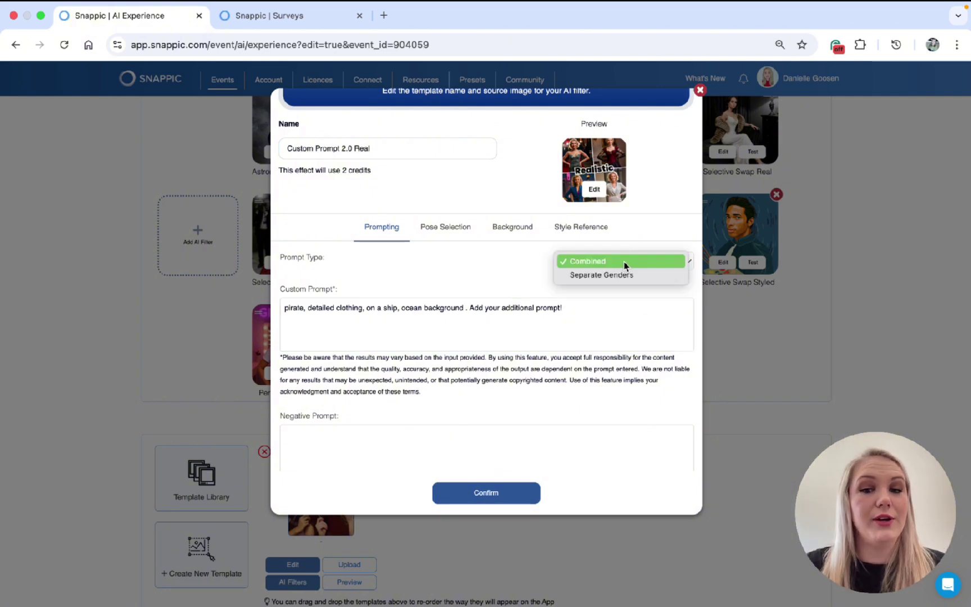
pyautogui.click(622, 275)
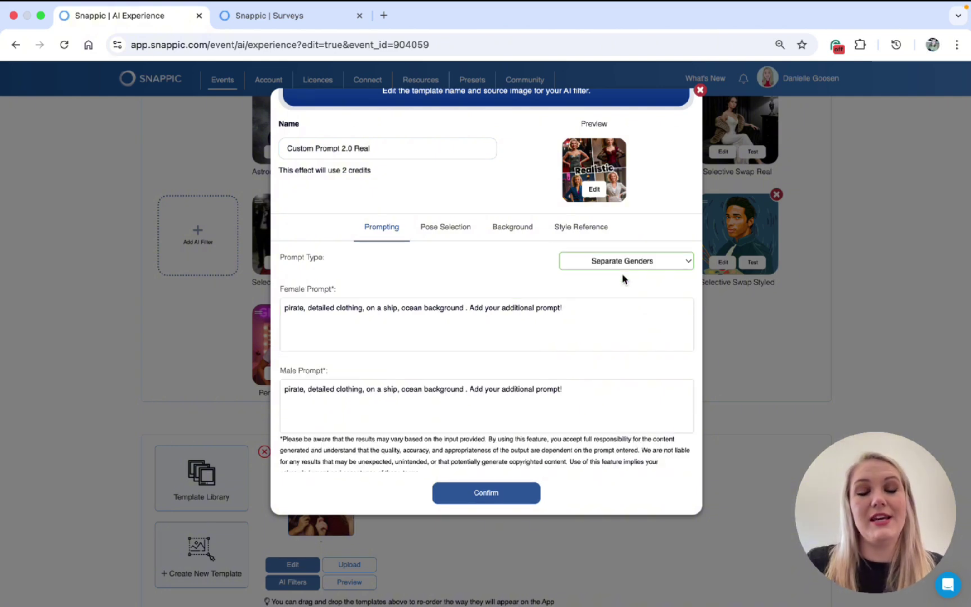
pyautogui.click(600, 394)
pyautogui.keyDown('shift'); pyautogui.click(456, 395); pyautogui.keyUp('shift')
pyautogui.click(456, 395)
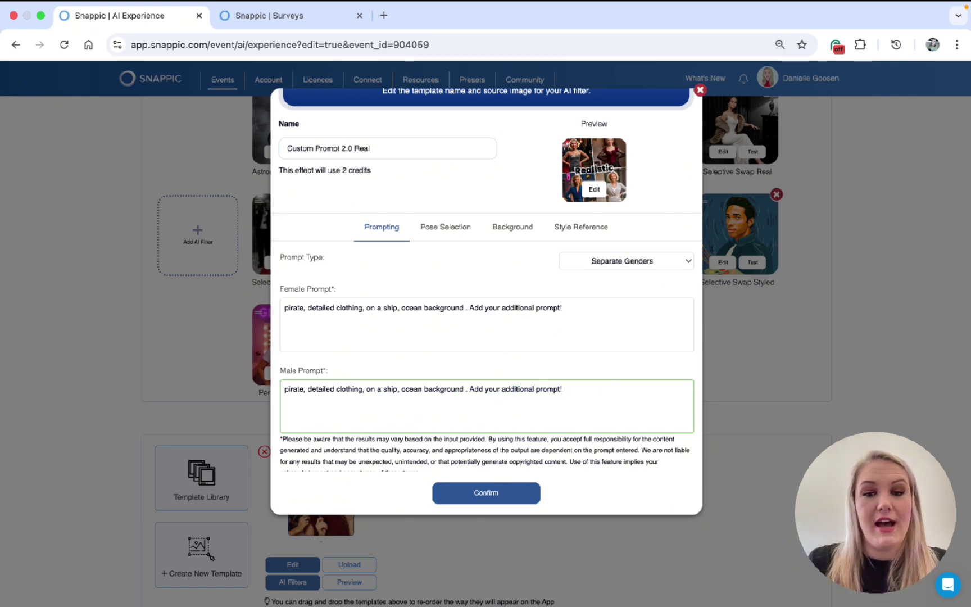
pyautogui.write('hikm')
pyautogui.moveTo(341, 373); pyautogui.dragTo(265, 375)
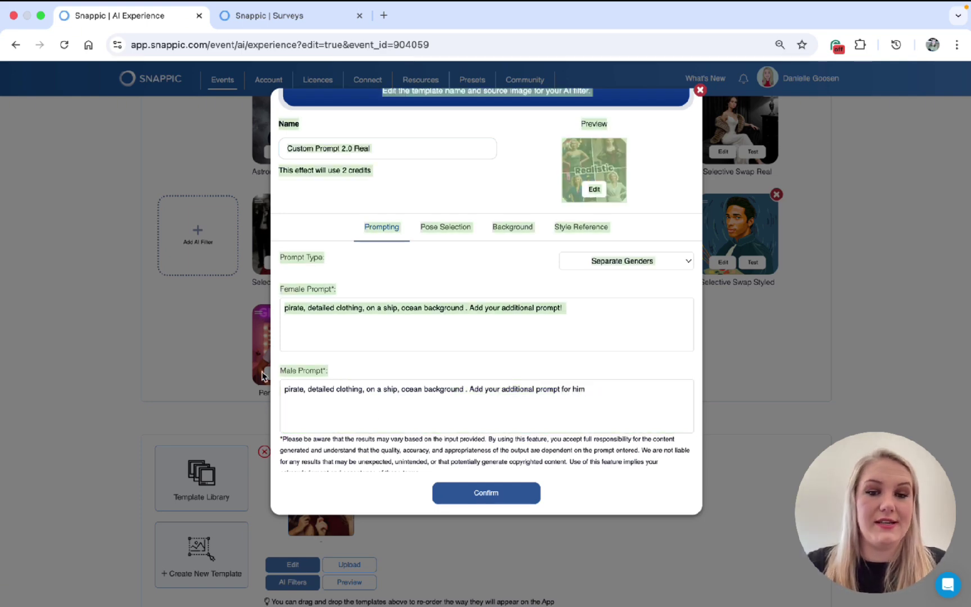
pyautogui.click(544, 323)
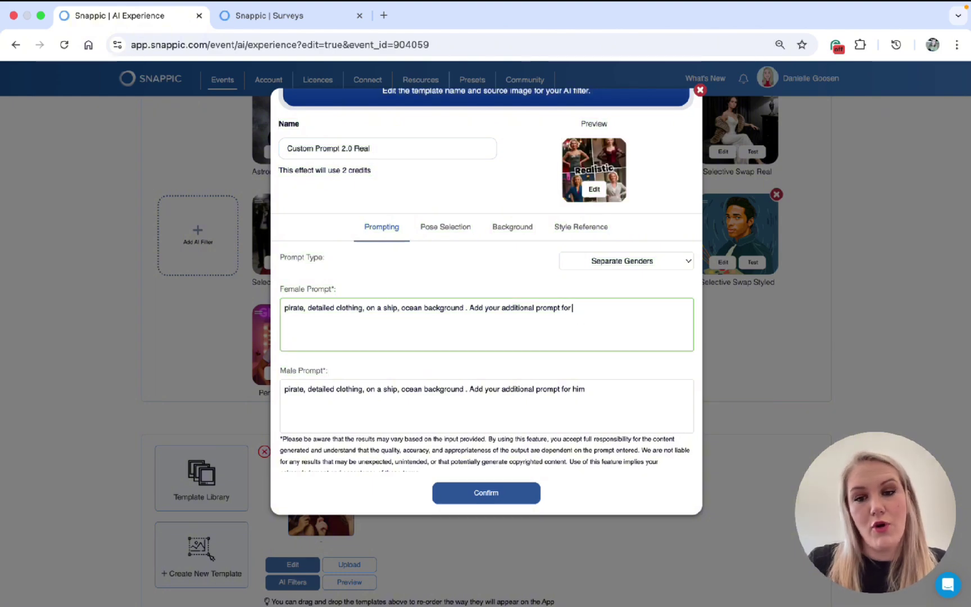
pyautogui.write('her')
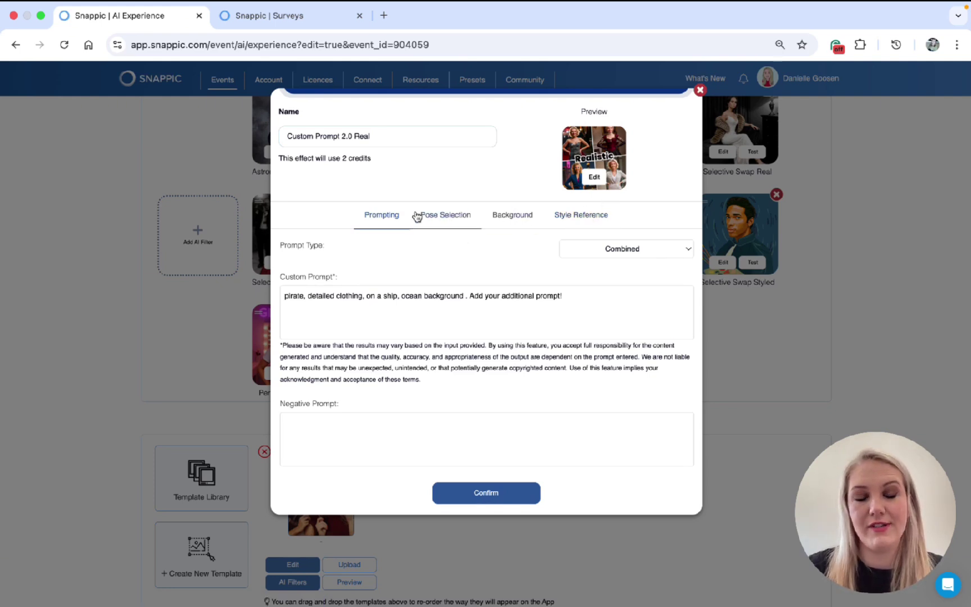
# Show the filter's Pose Selection tab, leaving Original Pose selected.
pyautogui.click(437, 221)
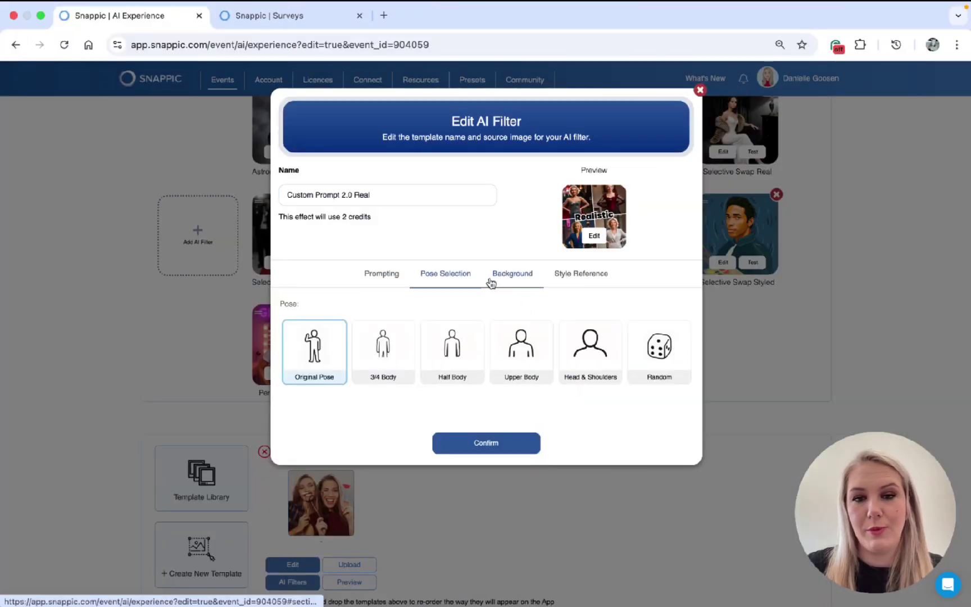
# Check the Custom Prompt 2.0 Real background type stays From original generation and confirm the filter.
pyautogui.click(506, 275)
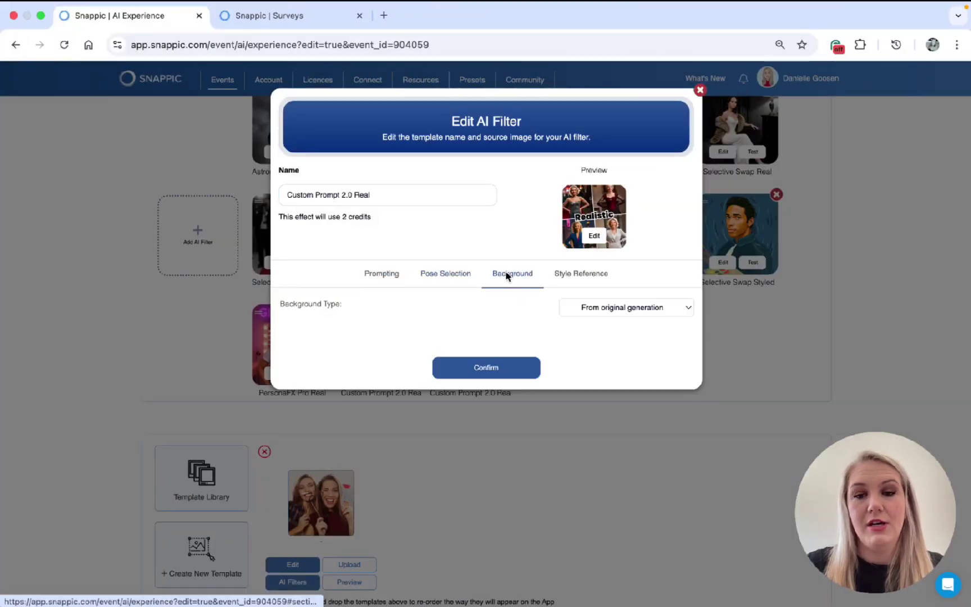
pyautogui.click(610, 308)
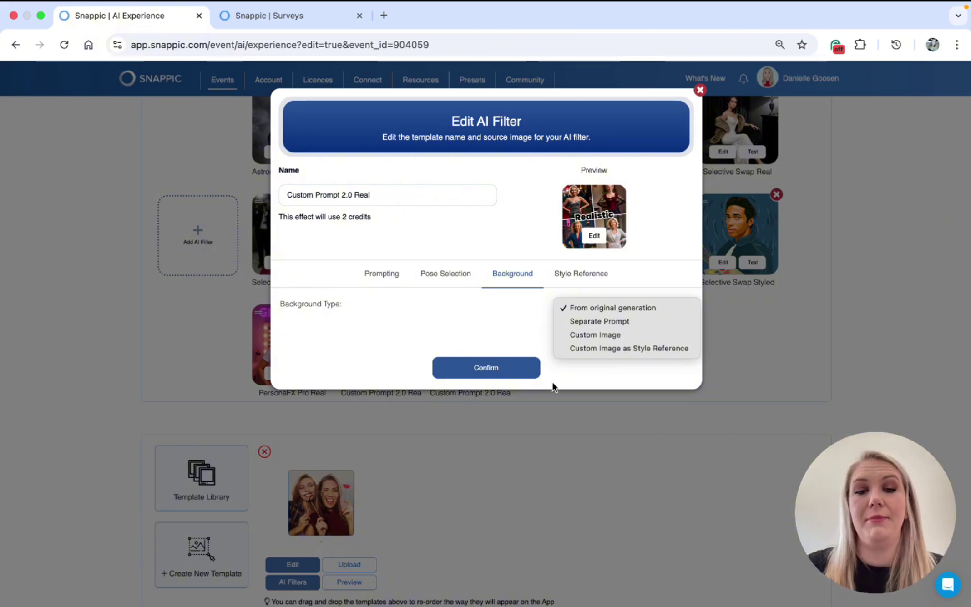
pyautogui.click(493, 371)
pyautogui.click(495, 373)
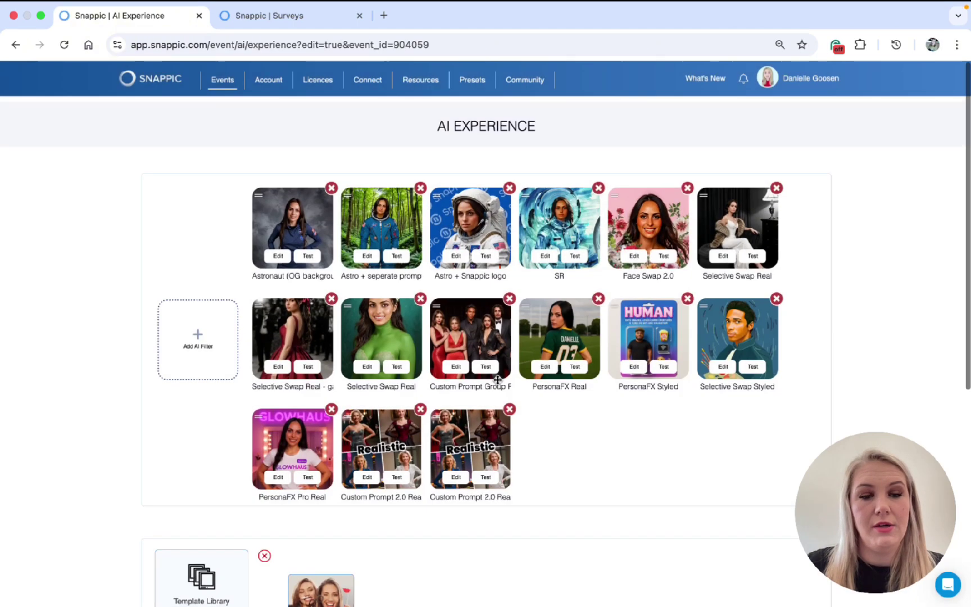
# Review the Astronaut (OG background) filter's prompt and its From original generation background settings.
pyautogui.click(278, 250)
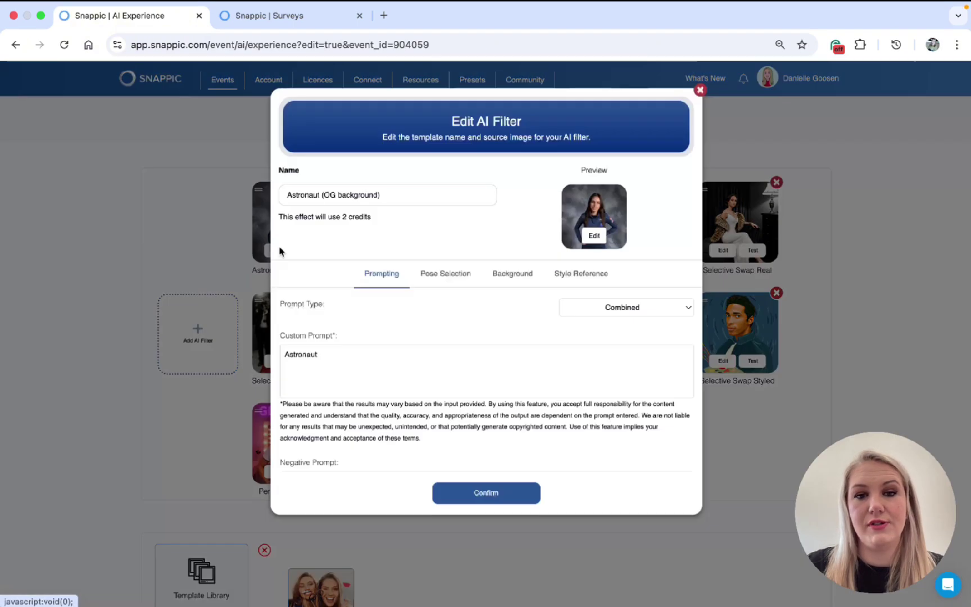
pyautogui.click(357, 357)
pyautogui.moveTo(357, 357); pyautogui.dragTo(288, 360)
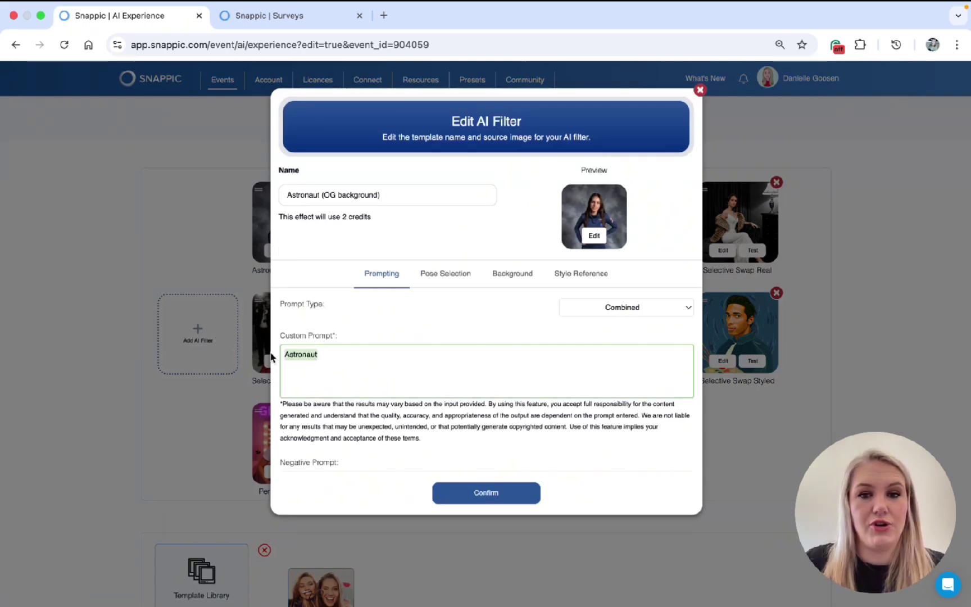
pyautogui.click(518, 275)
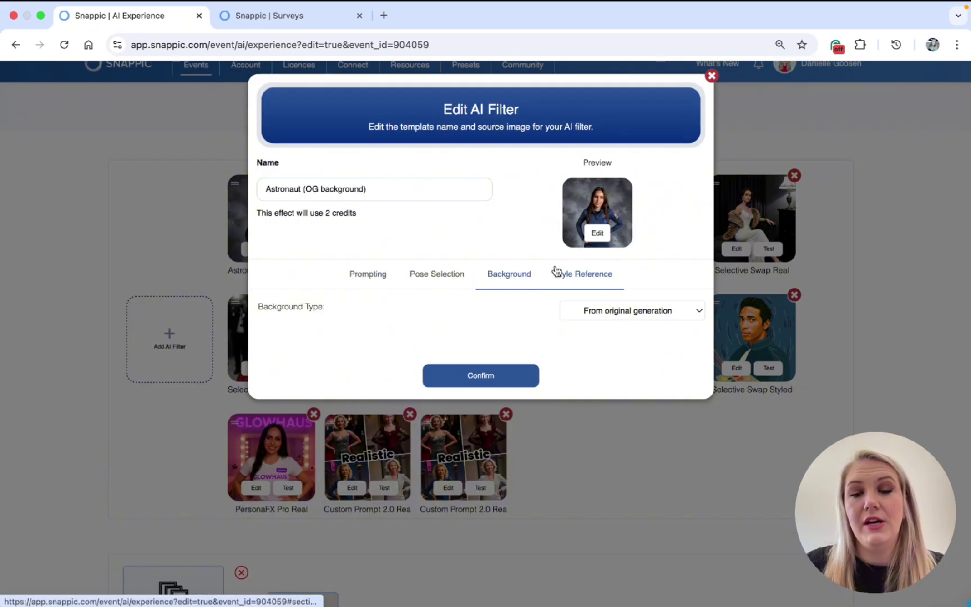
pyautogui.scroll(5, 556, 274)
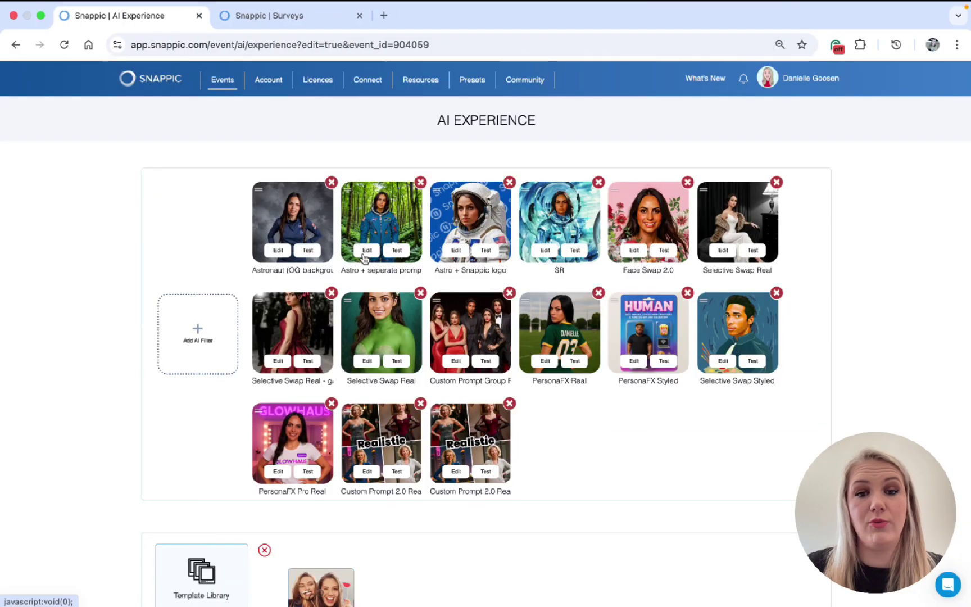
# Keep Astro + seperate prompt's Separate Prompt background (lush green forest) and save the filter.
pyautogui.click(363, 251)
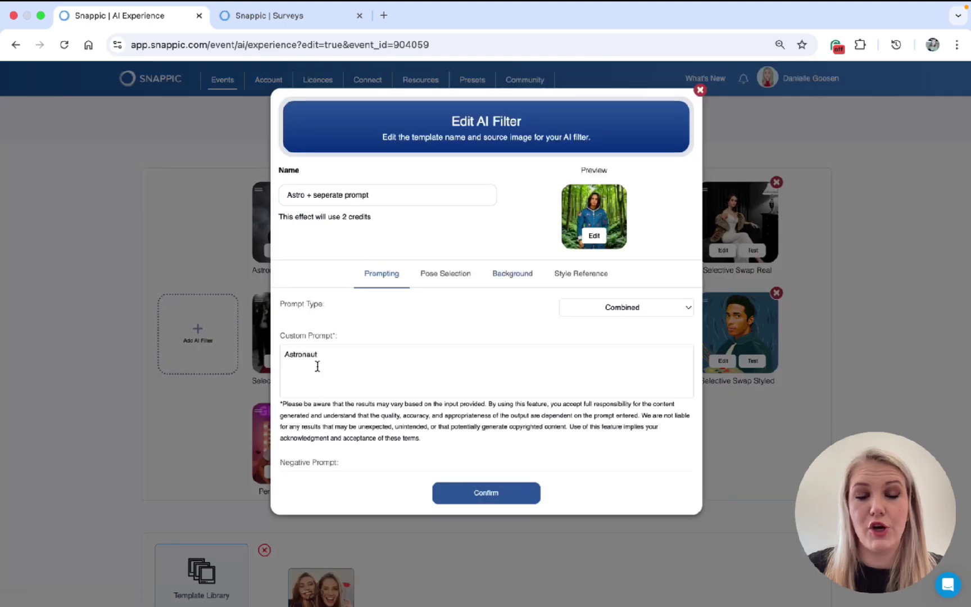
pyautogui.moveTo(318, 356); pyautogui.dragTo(278, 359)
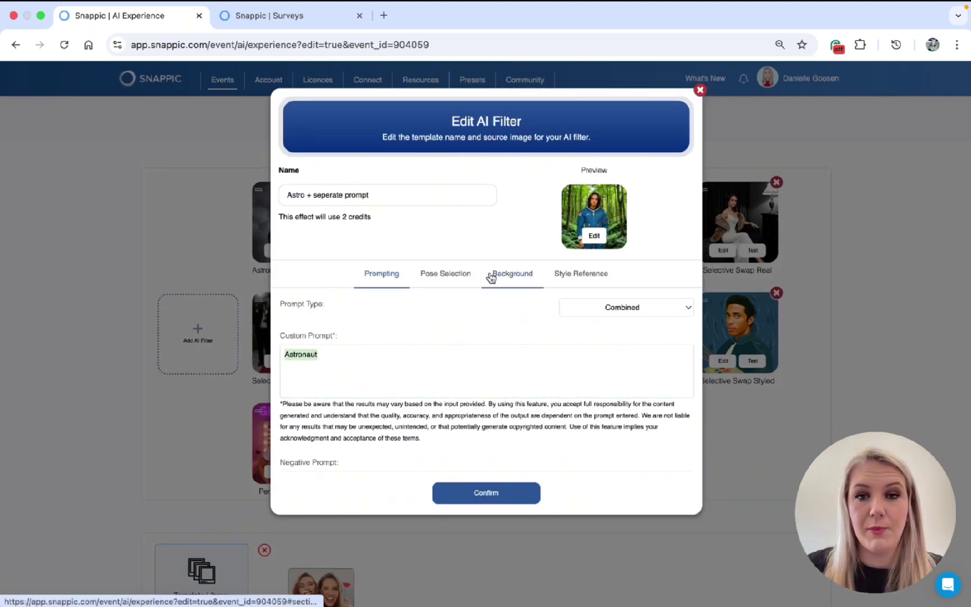
pyautogui.click(516, 275)
pyautogui.click(615, 310)
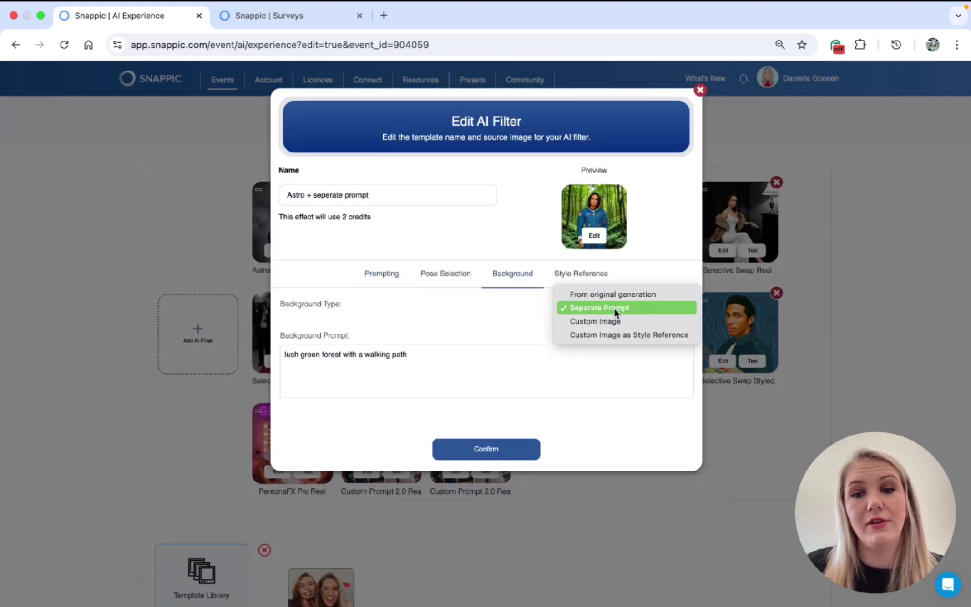
pyautogui.click(436, 360)
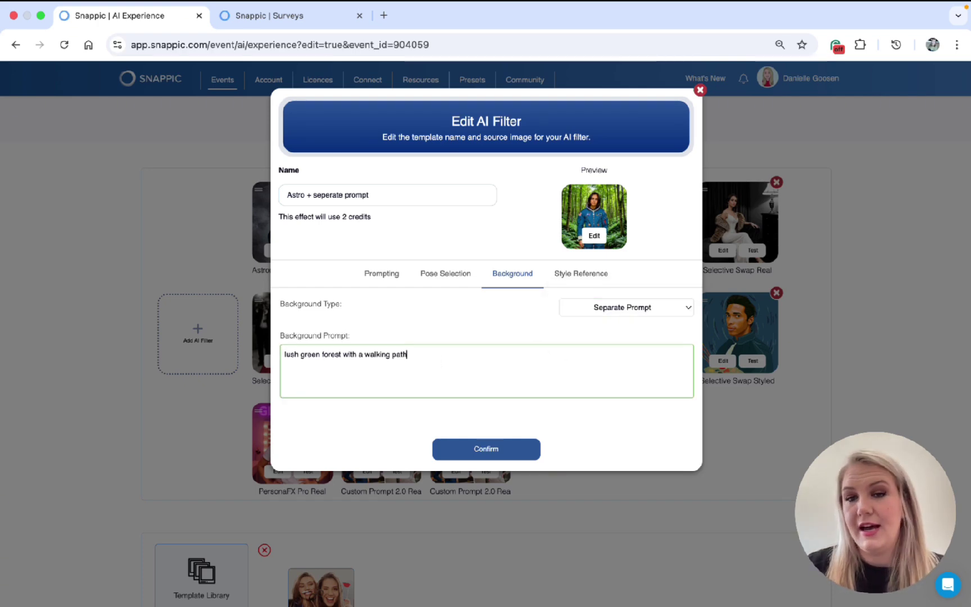
pyautogui.scroll(5, 577, 209)
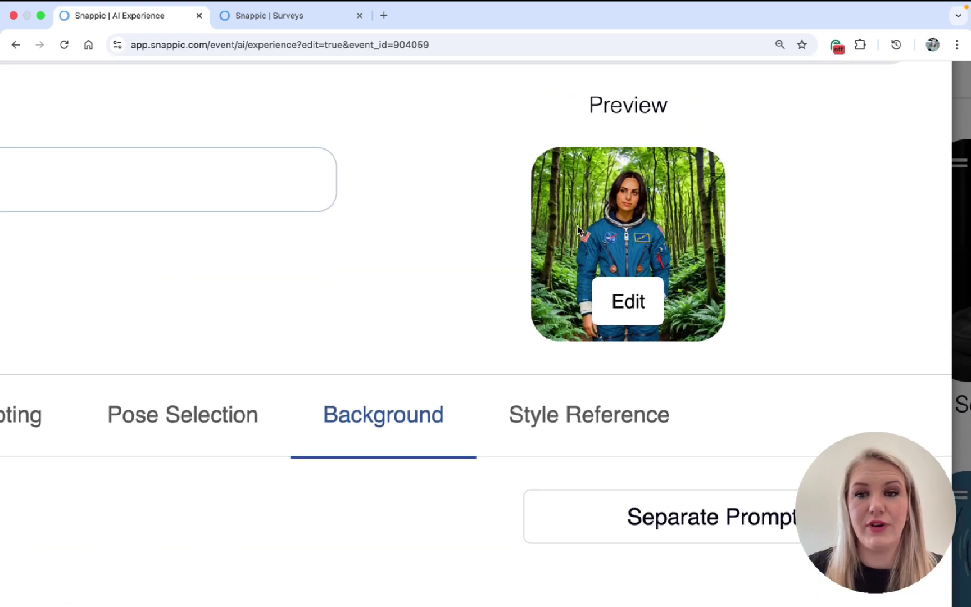
pyautogui.scroll(-5, 577, 225)
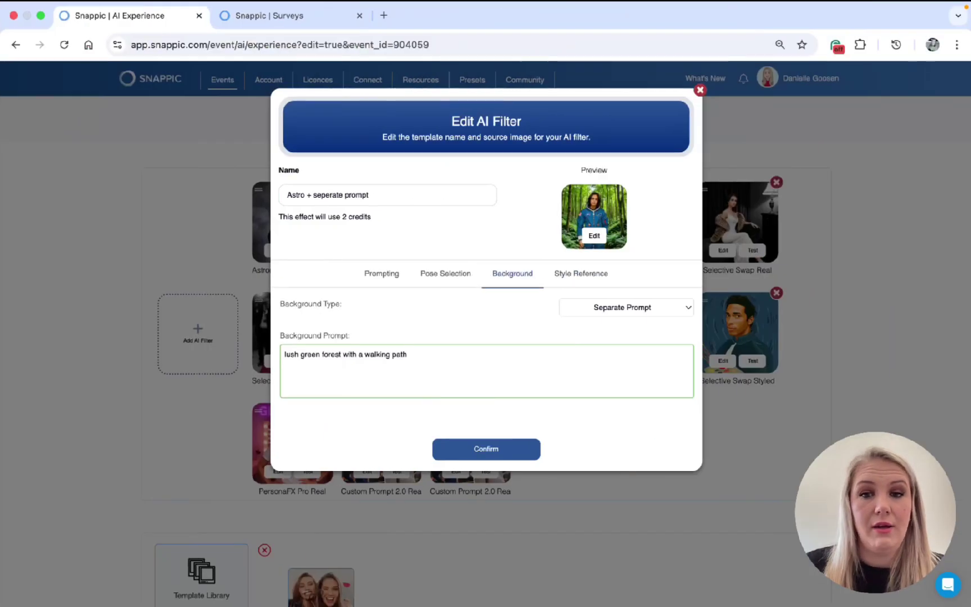
pyautogui.click(514, 452)
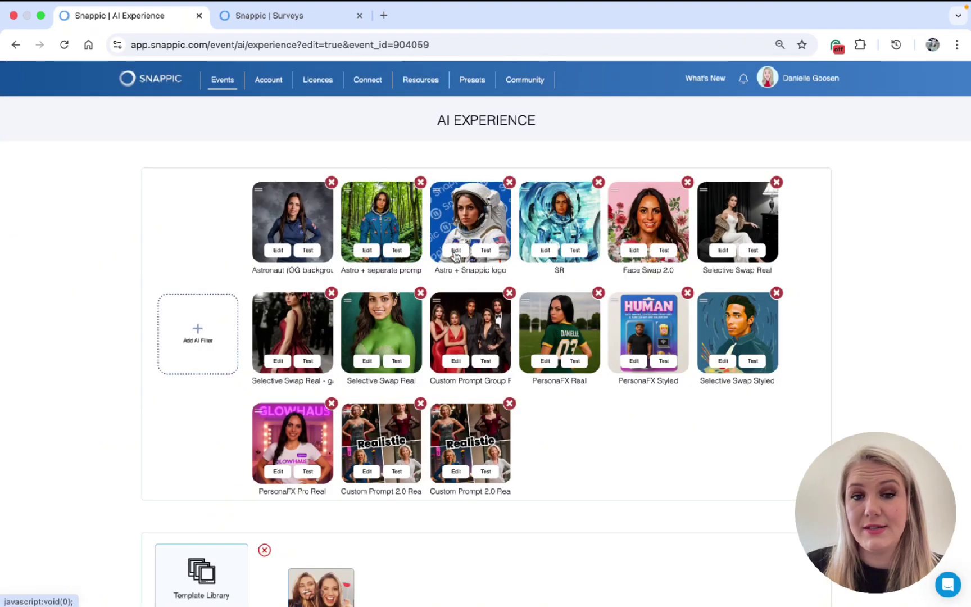
# Open the Astro + Snappic logo filter and review its Custom Image background type.
pyautogui.click(455, 252)
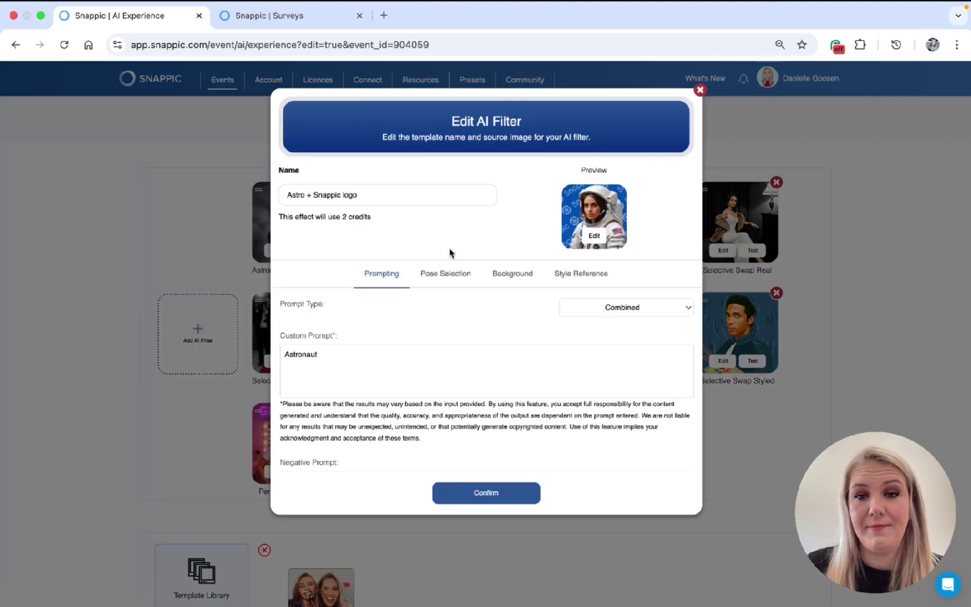
pyautogui.click(343, 366)
pyautogui.doubleClick(286, 356)
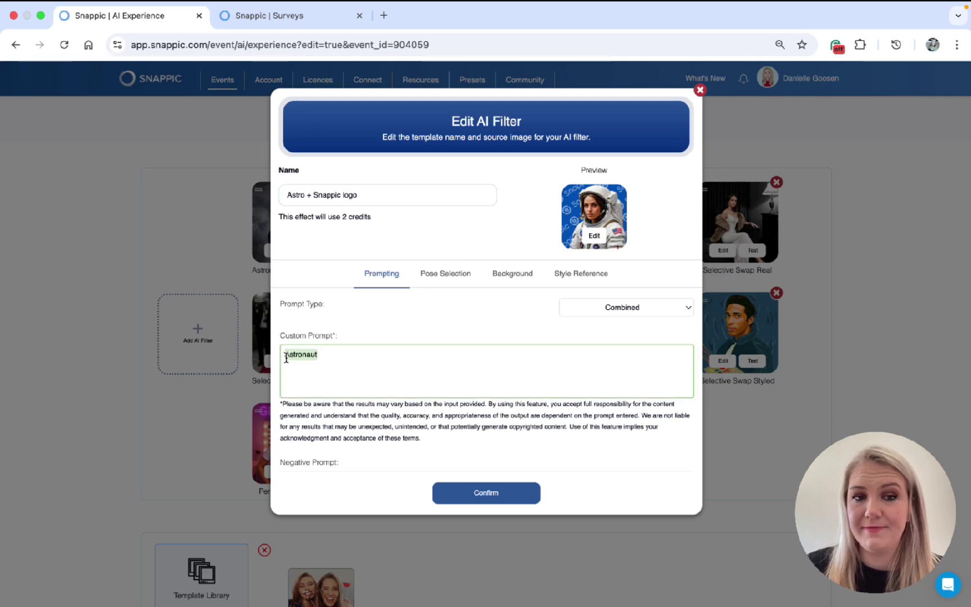
pyautogui.click(529, 284)
pyautogui.click(602, 310)
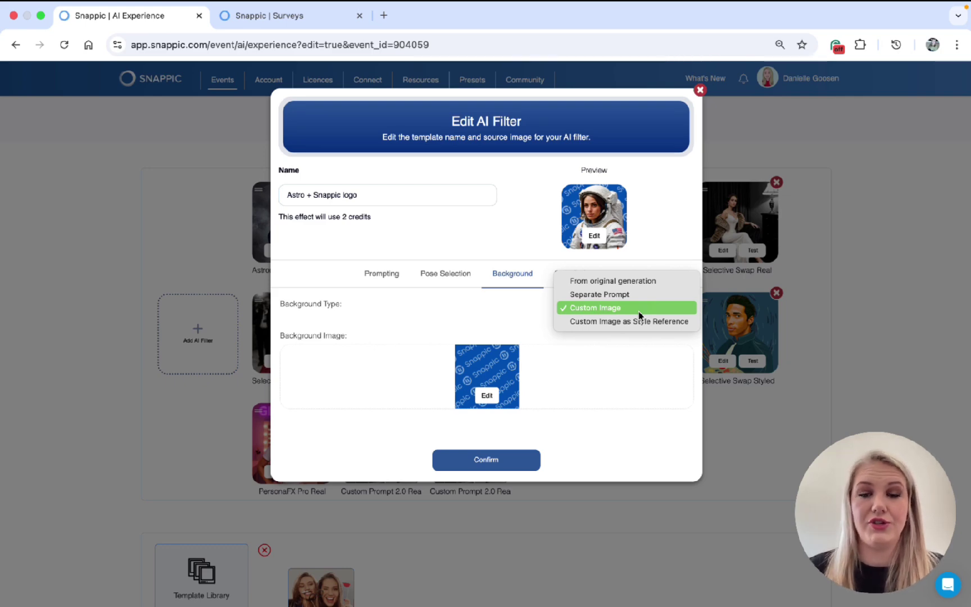
pyautogui.click(584, 354)
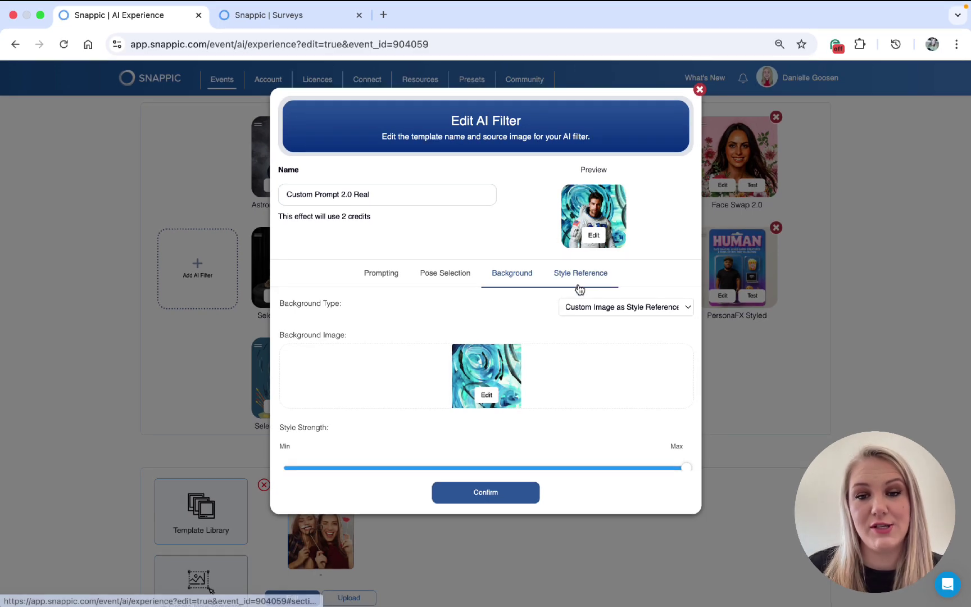
# Recheck the background type list, keep 'Custom Image as Style Reference', and view Style Reference settings.
pyautogui.click(609, 273)
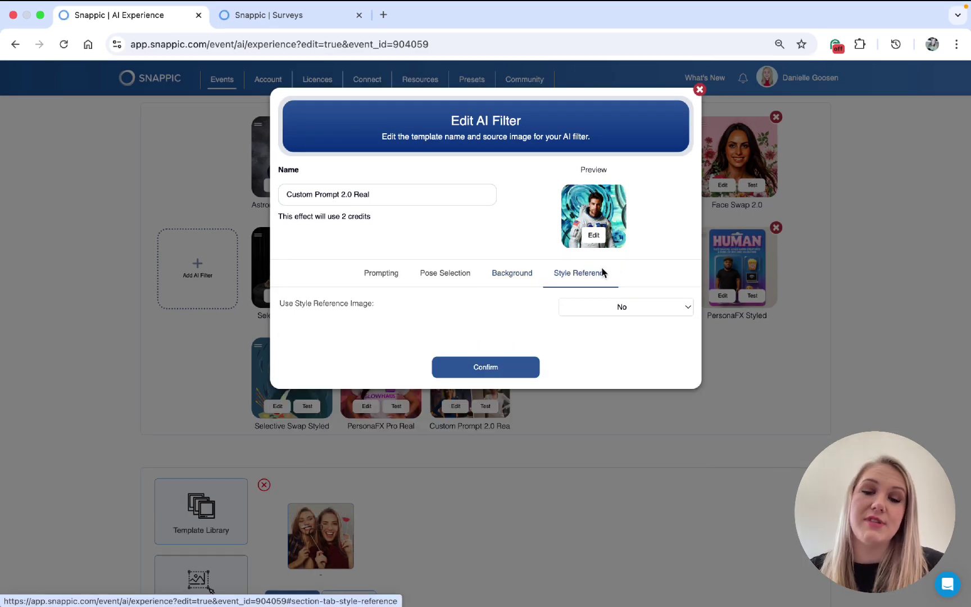
pyautogui.click(520, 278)
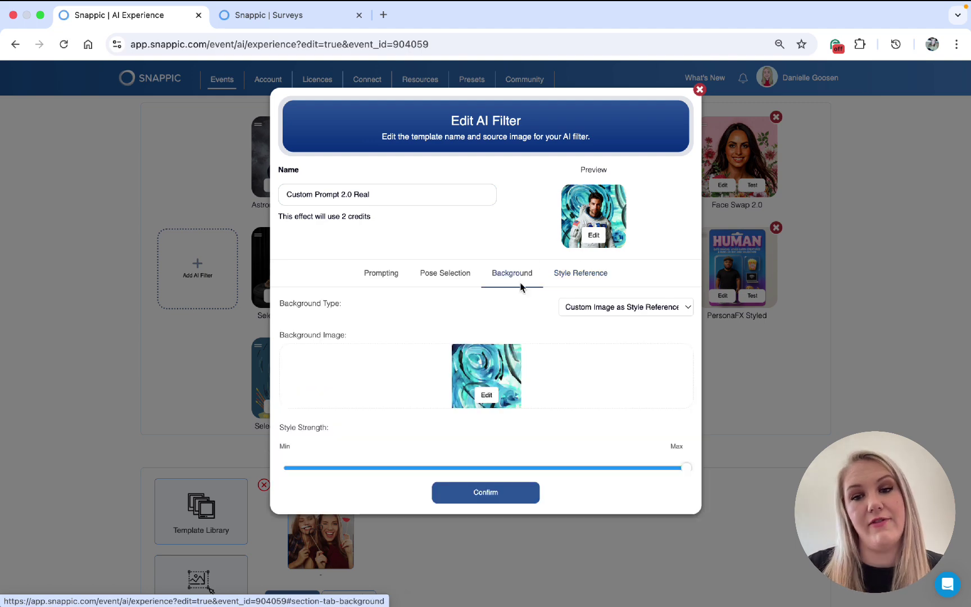
pyautogui.click(581, 308)
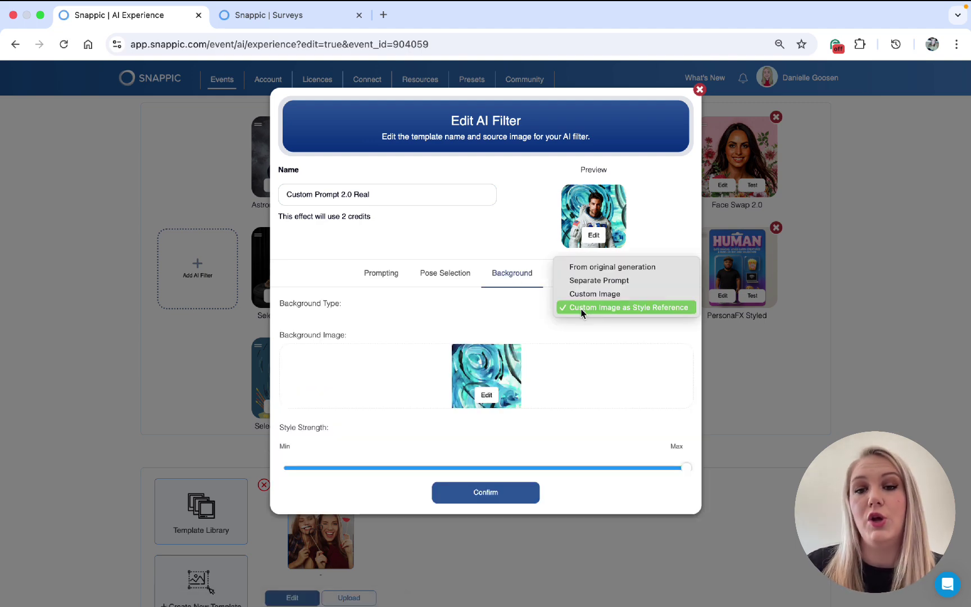
pyautogui.click(539, 313)
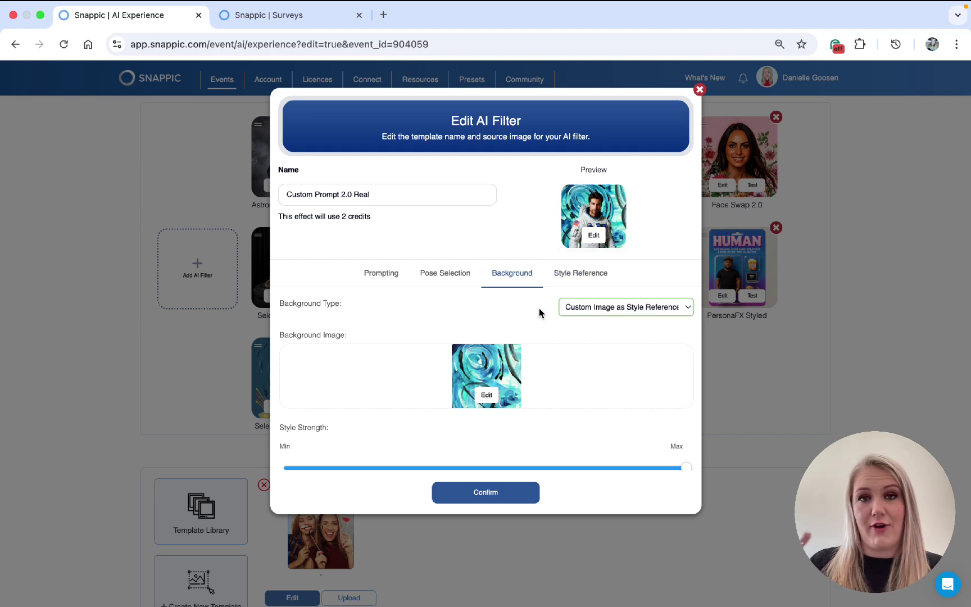
pyautogui.click(589, 281)
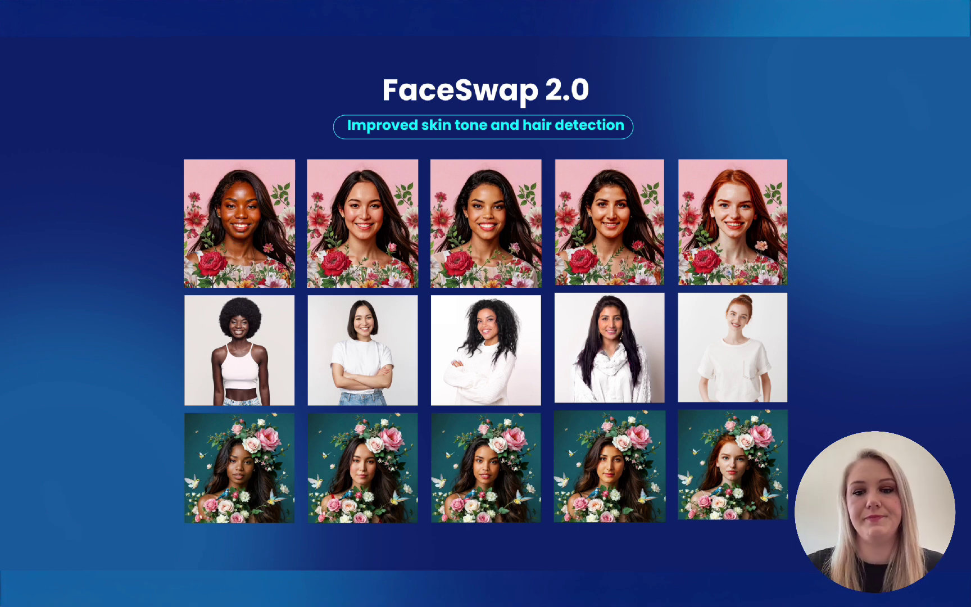
# Advance to the Selective Swap – Real slide, then return to the Snappic event page.
pyautogui.press('Right')
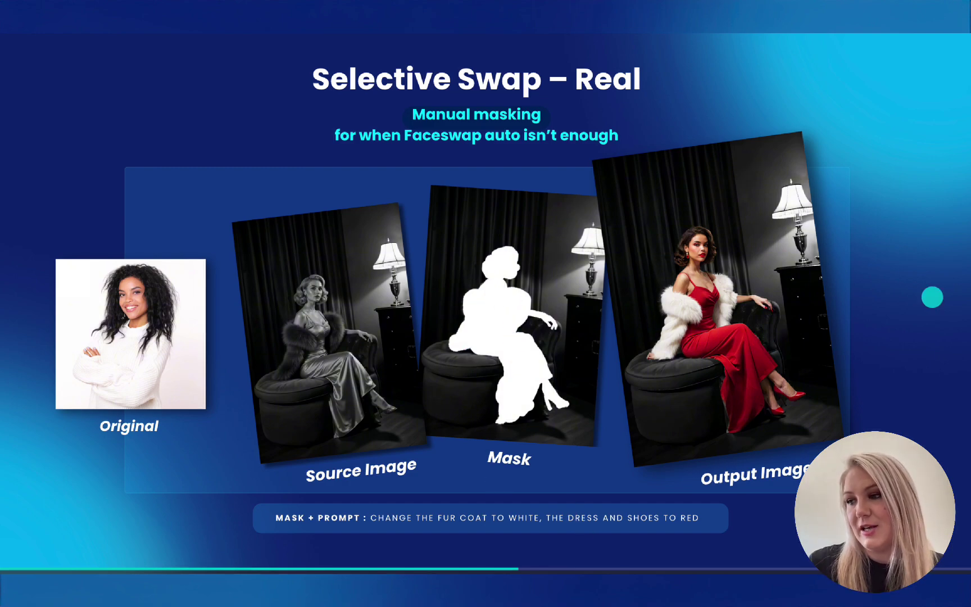
pyautogui.hotkey('ctrl', 'Right')
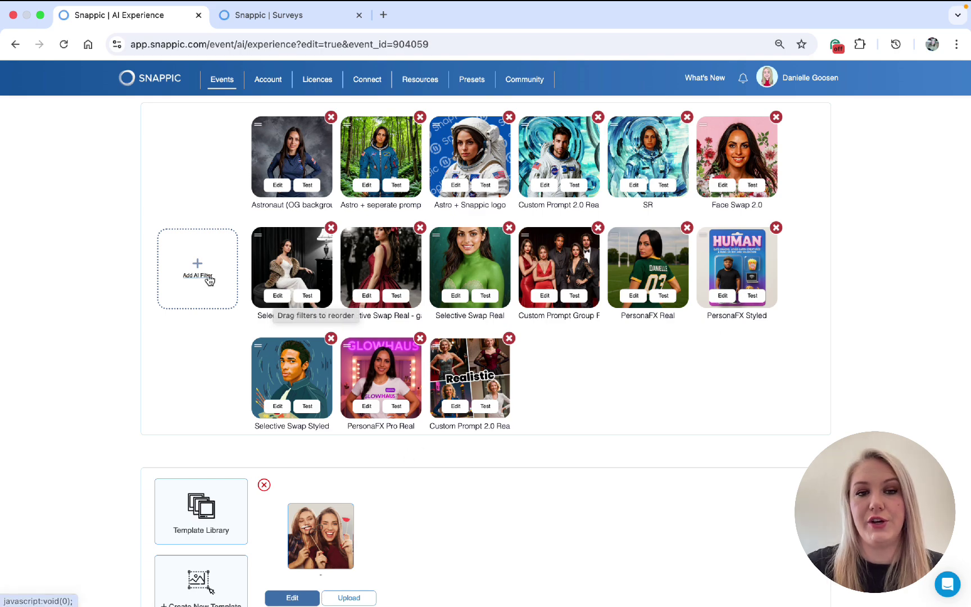
# Add a Selective Swap Real filter from the AI filter gallery.
pyautogui.click(207, 277)
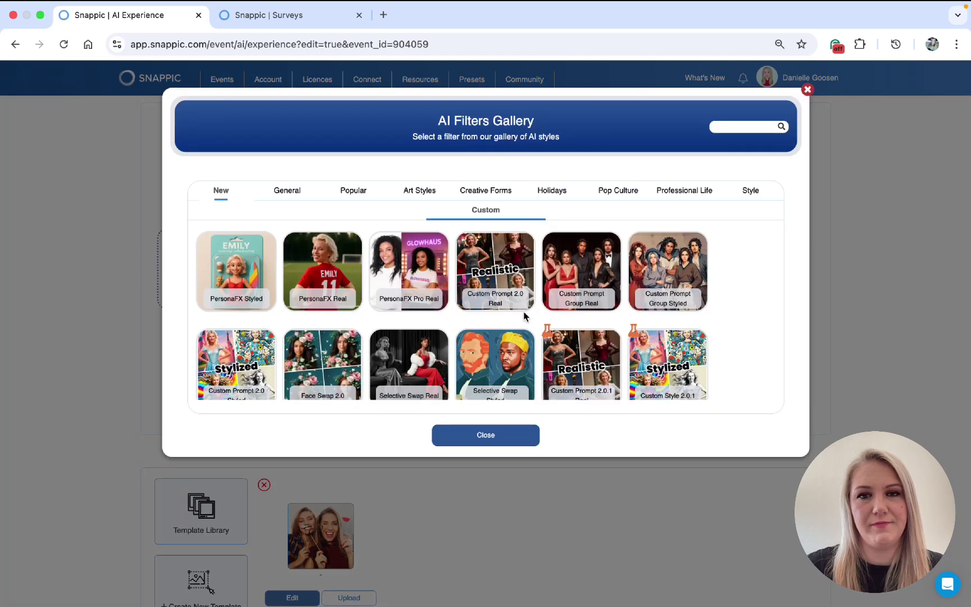
pyautogui.scroll(-1, 523, 316)
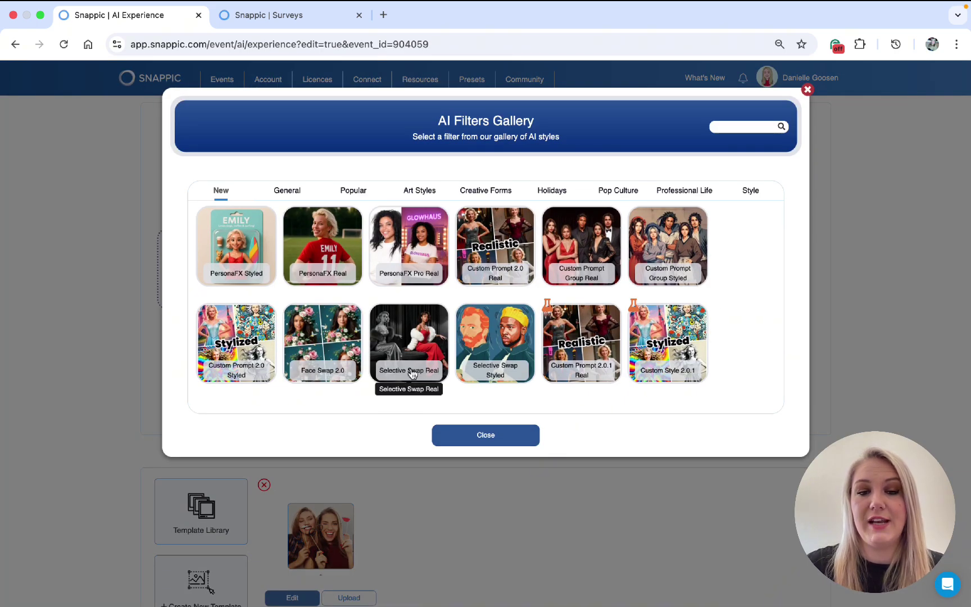
pyautogui.click(486, 434)
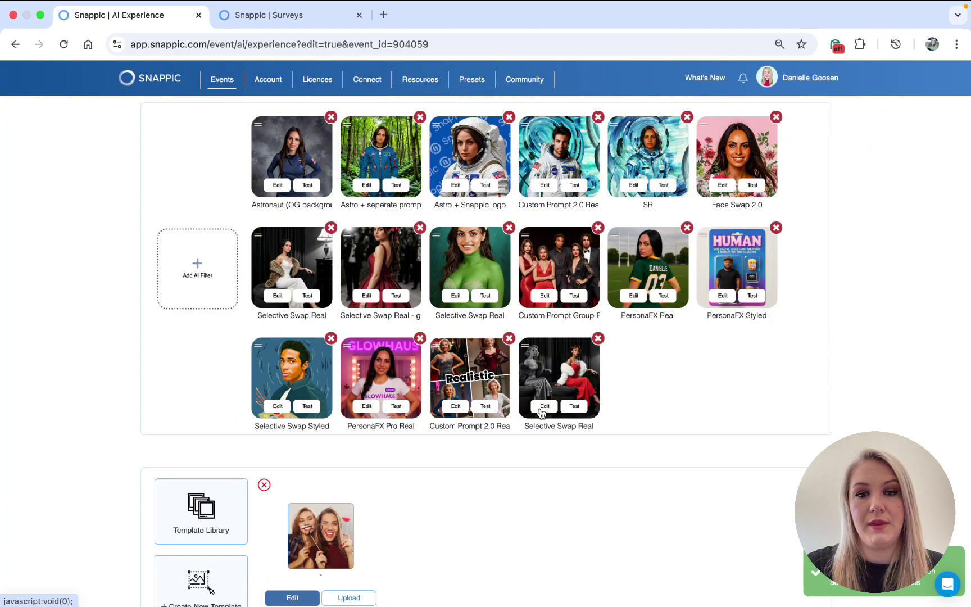
# Upload the black-and-white vintage photo as the new filter's source image.
pyautogui.click(542, 408)
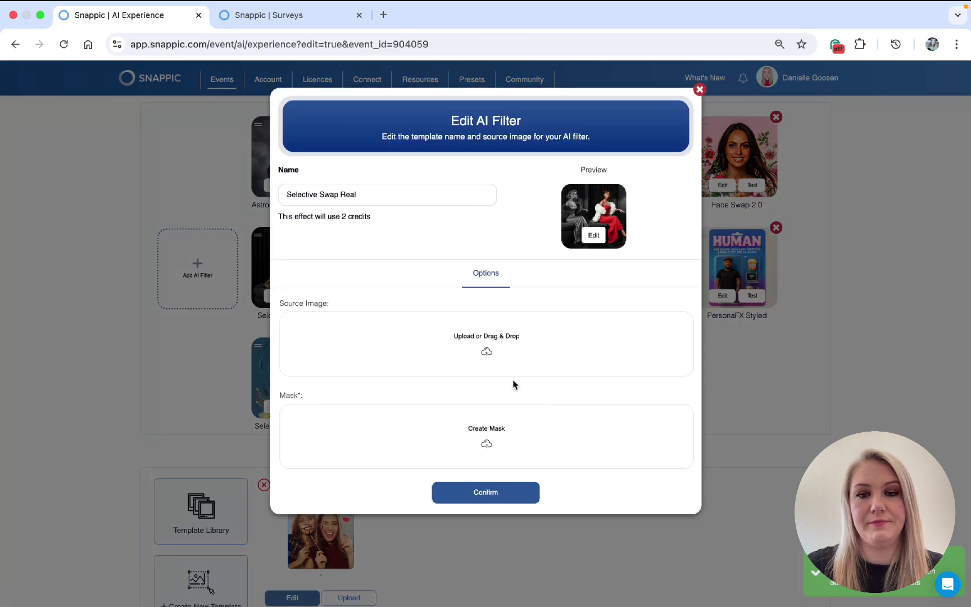
pyautogui.click(483, 340)
pyautogui.click(286, 193)
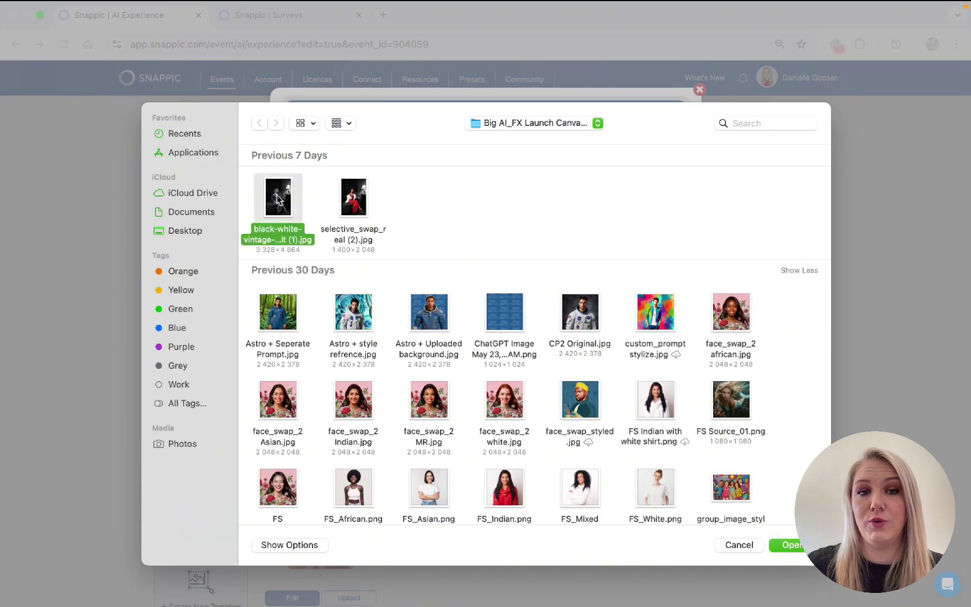
pyautogui.press('Return')
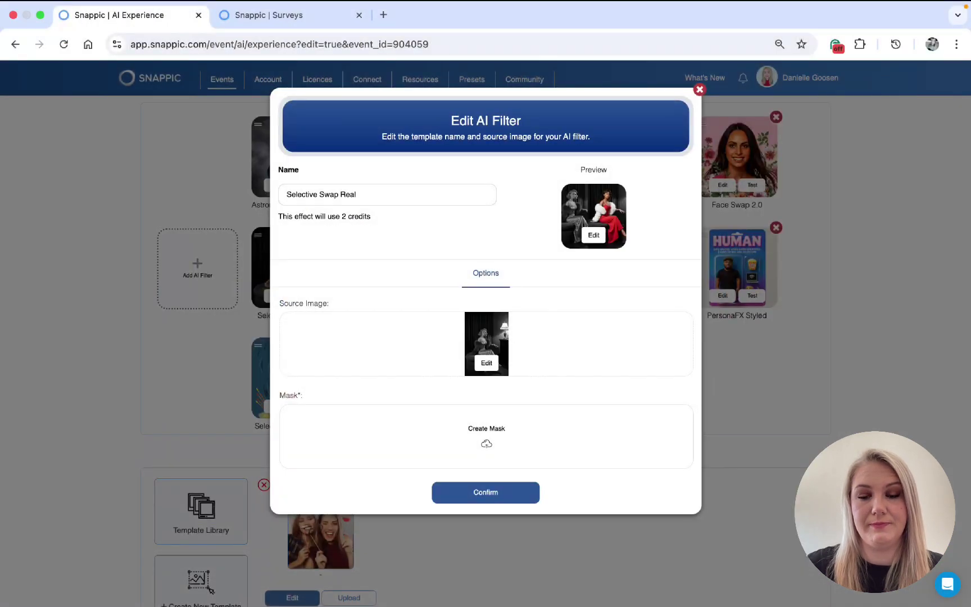
# Start a mask and try a test brush stroke, eraser, undo and redo.
pyautogui.click(484, 430)
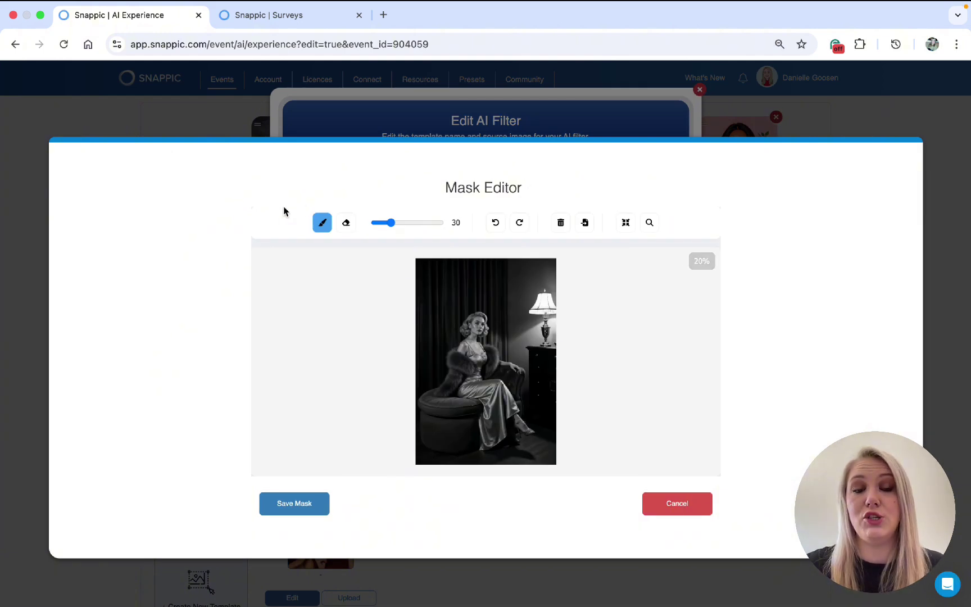
pyautogui.click(321, 223)
pyautogui.moveTo(439, 281)
pyautogui.mouseDown()
pyautogui.moveTo(470, 382)
pyautogui.moveTo(471, 313)
pyautogui.moveTo(473, 334)
pyautogui.mouseUp()
pyautogui.click(345, 222)
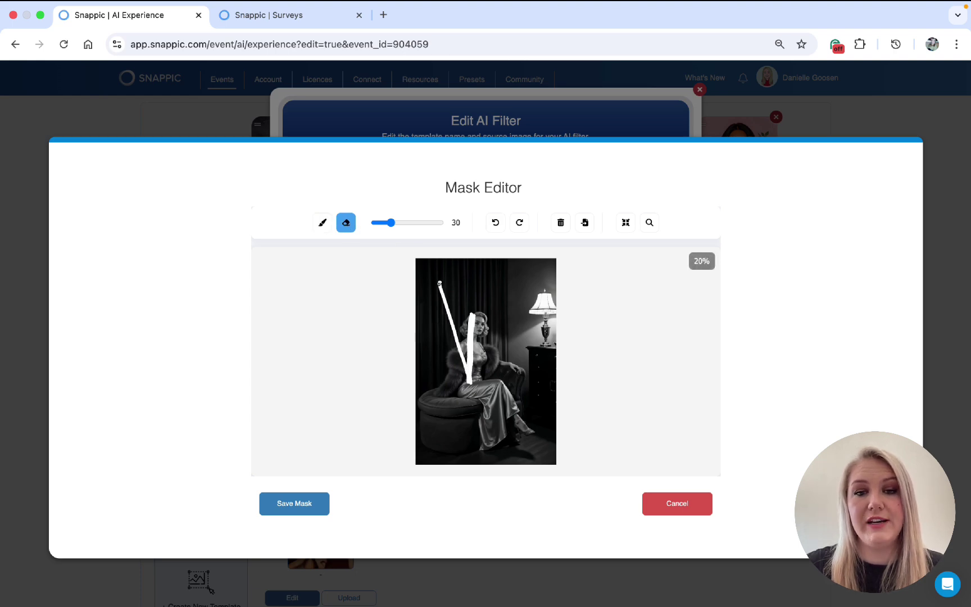
pyautogui.moveTo(439, 283); pyautogui.dragTo(462, 351)
pyautogui.click(495, 223)
pyautogui.click(494, 223)
pyautogui.click(519, 223)
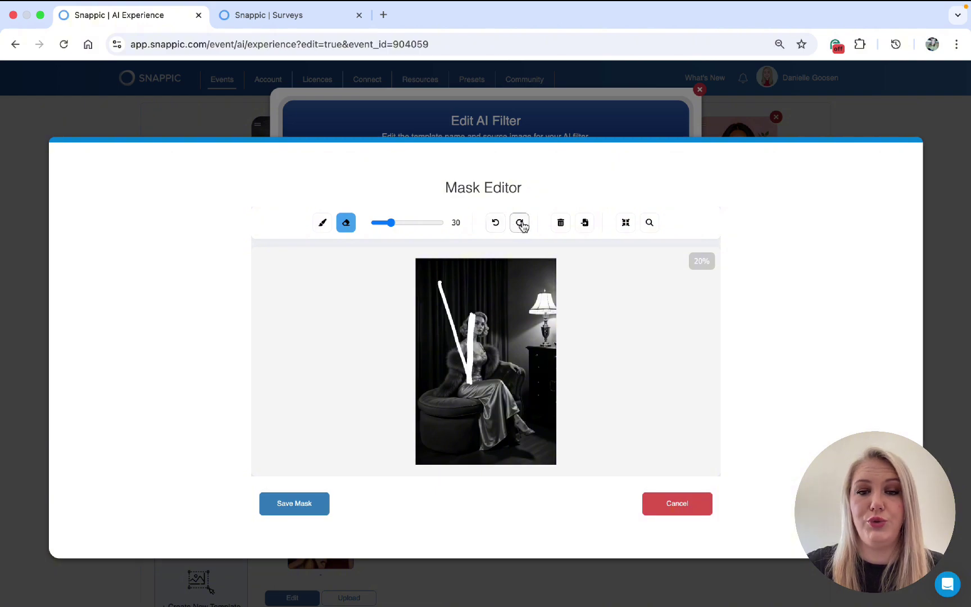
# Clear the mask, cancel the mask upload, then zoom and fit the photo.
pyautogui.click(560, 224)
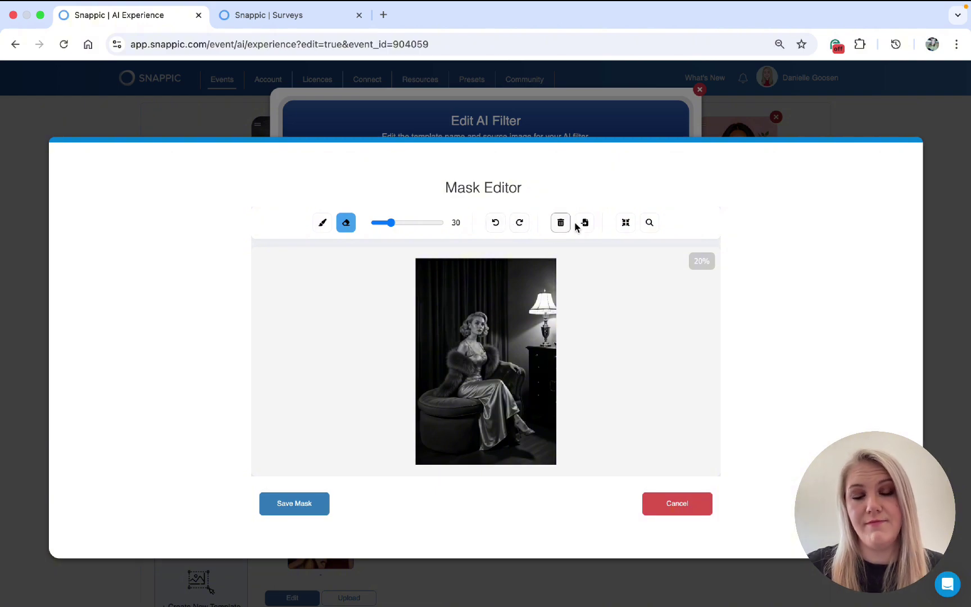
pyautogui.click(584, 223)
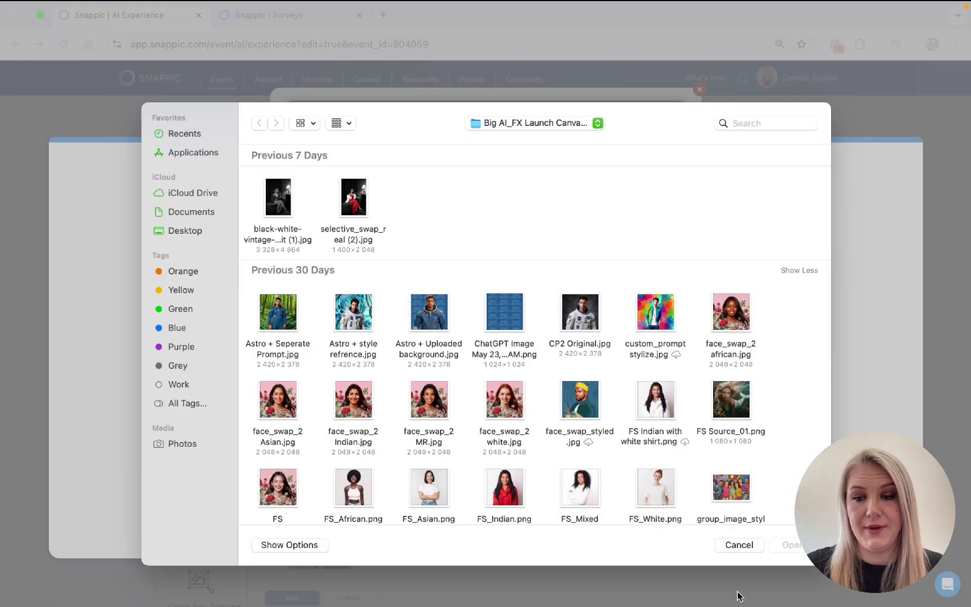
pyautogui.click(738, 545)
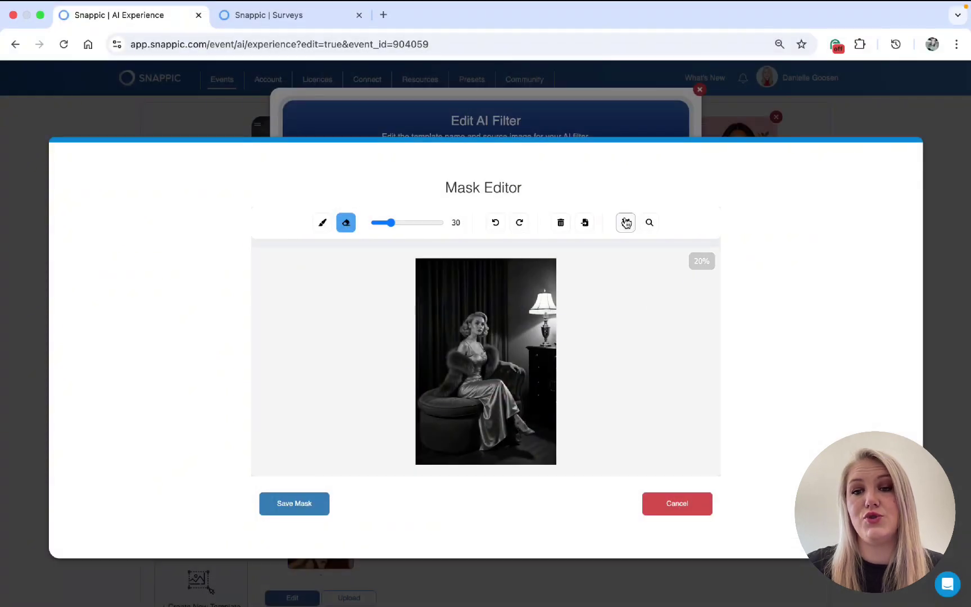
pyautogui.click(649, 223)
pyautogui.click(626, 226)
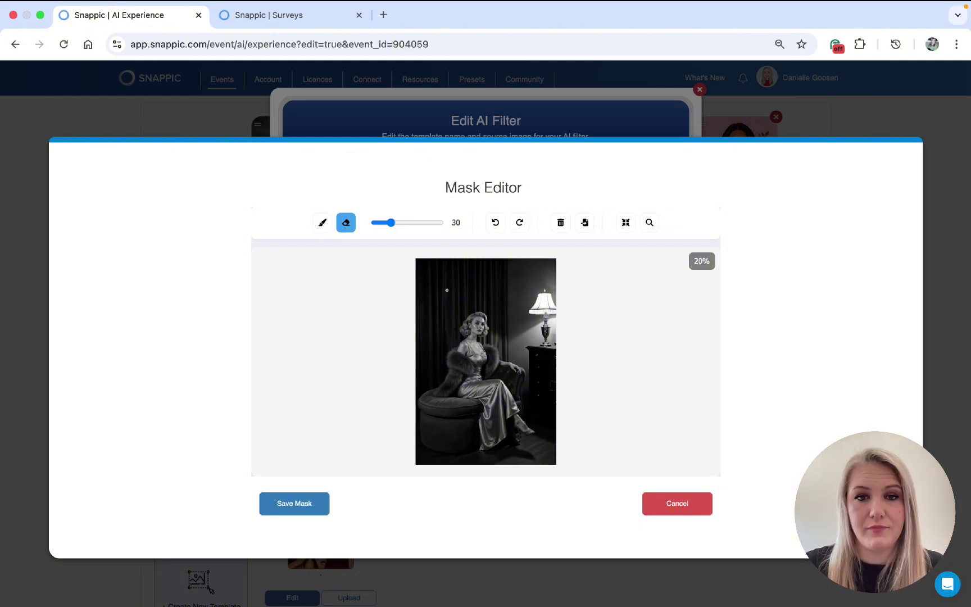
# Adjust the brush size through 53, 39 and 84, switch to the eraser, and set 92.
pyautogui.click(318, 231)
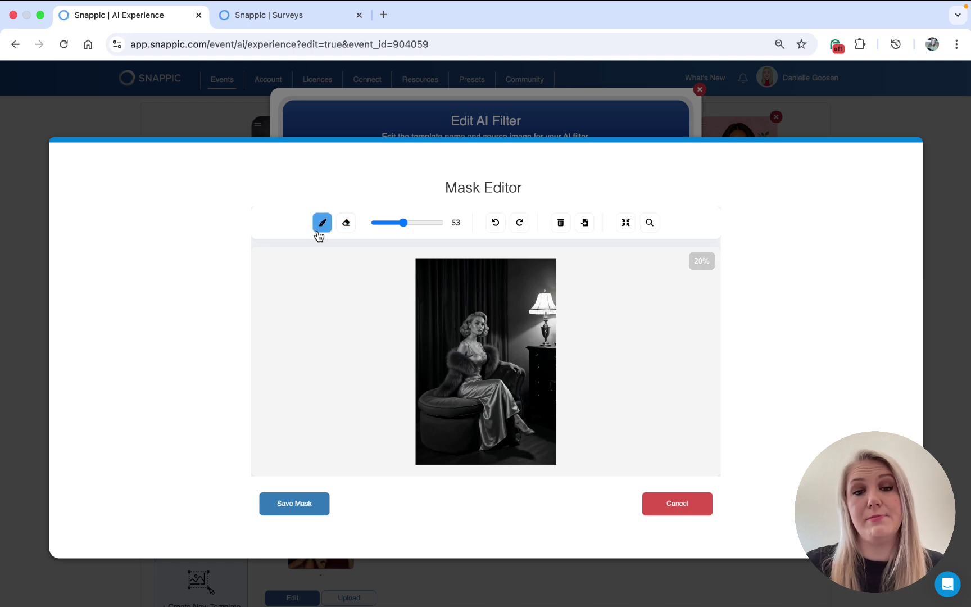
pyautogui.click(395, 222)
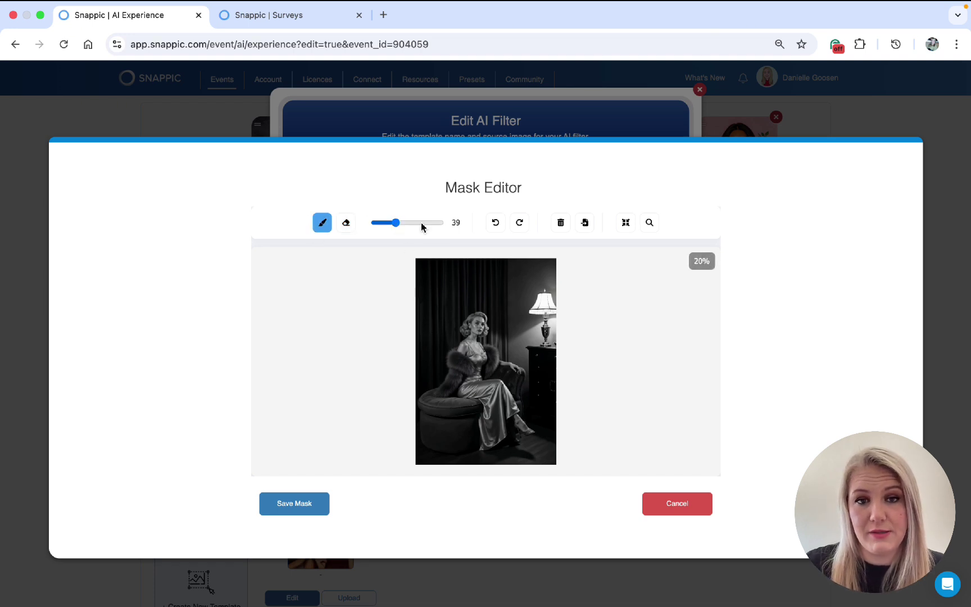
pyautogui.moveTo(396, 222); pyautogui.dragTo(420, 223)
pyautogui.press('e')
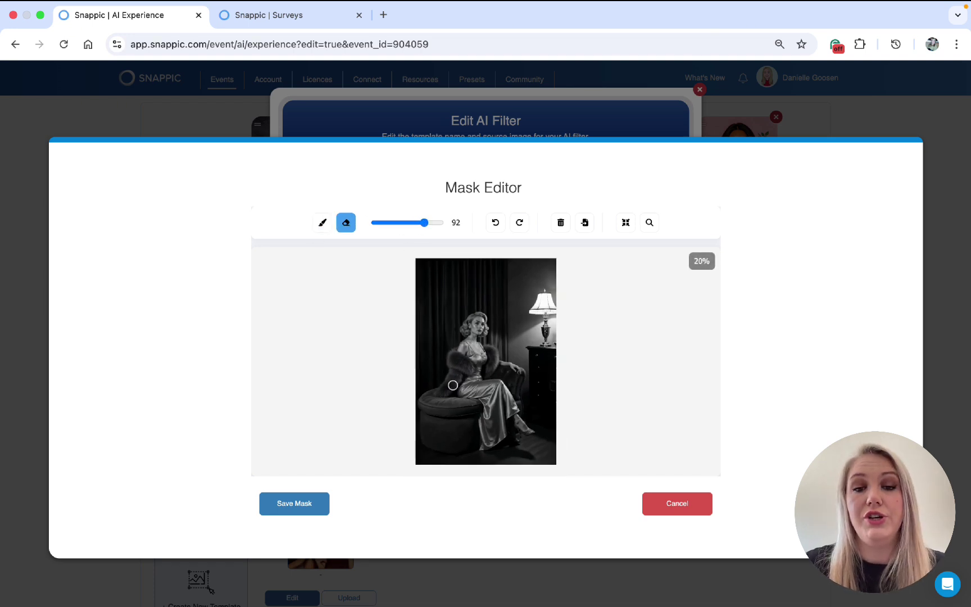
pyautogui.click(425, 223)
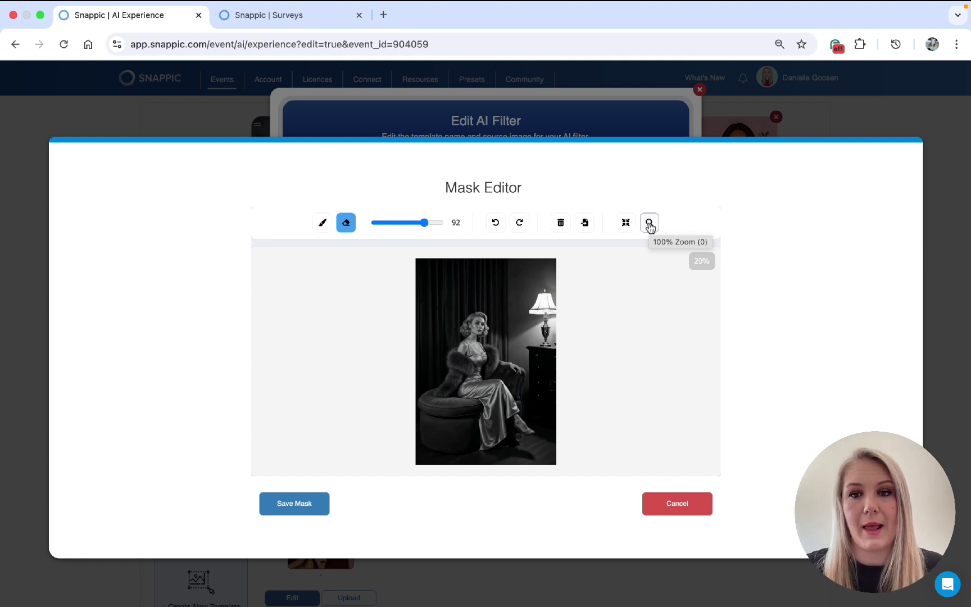
# Zoom to 100% and paint the mask over the woman's shoulder, head and hair.
pyautogui.scroll(1, 471, 310)
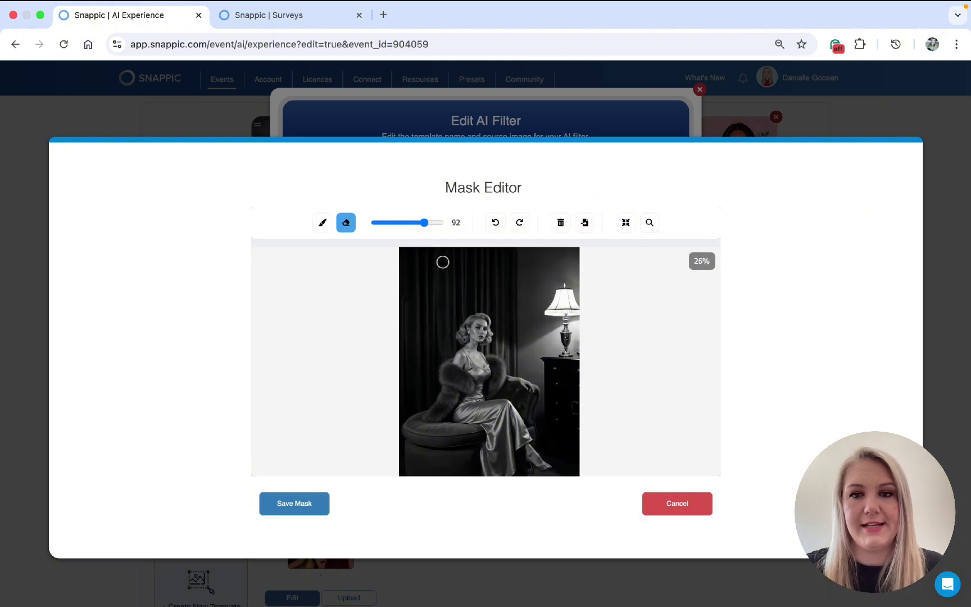
pyautogui.scroll(1, 495, 365)
pyautogui.click(649, 223)
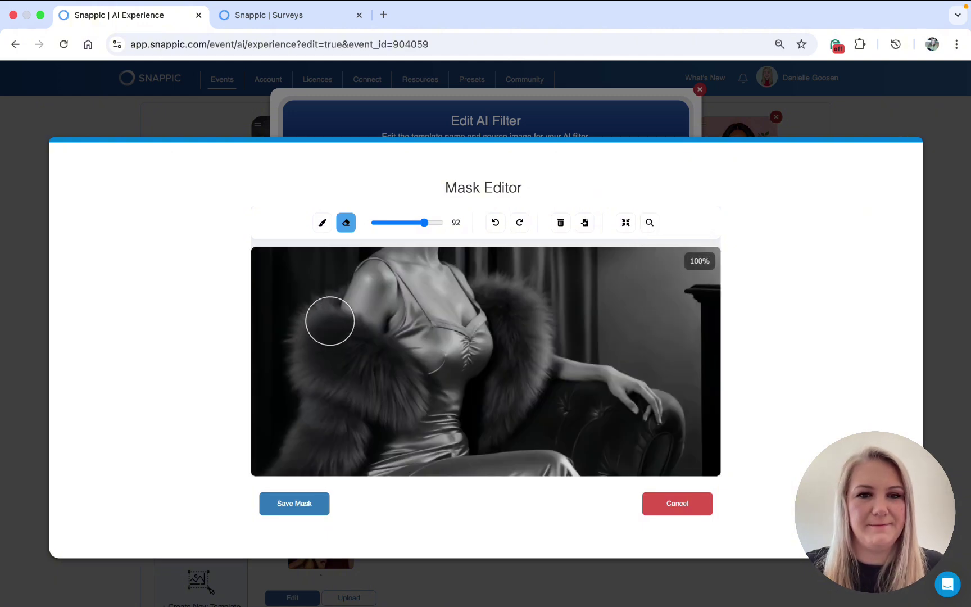
pyautogui.click(321, 224)
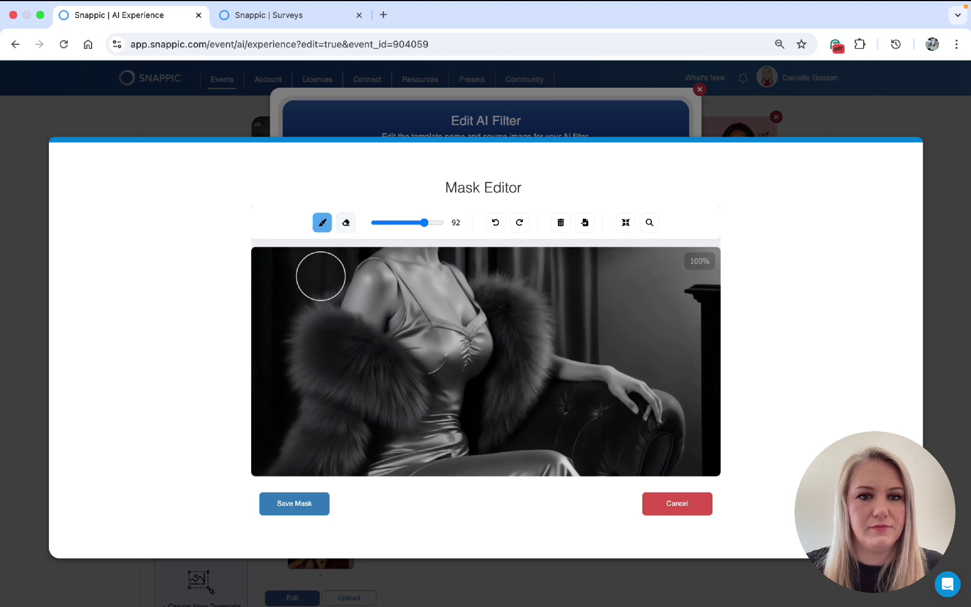
pyautogui.moveTo(351, 310)
pyautogui.mouseDown()
pyautogui.moveTo(319, 322)
pyautogui.moveTo(315, 372)
pyautogui.moveTo(338, 388)
pyautogui.moveTo(397, 370)
pyautogui.moveTo(370, 303)
pyautogui.moveTo(376, 282)
pyautogui.moveTo(435, 360)
pyautogui.moveTo(443, 293)
pyautogui.moveTo(432, 279)
pyautogui.moveTo(480, 309)
pyautogui.moveTo(494, 311)
pyautogui.moveTo(474, 301)
pyautogui.moveTo(509, 306)
pyautogui.moveTo(514, 378)
pyautogui.moveTo(519, 302)
pyautogui.moveTo(532, 352)
pyautogui.moveTo(510, 401)
pyautogui.moveTo(461, 381)
pyautogui.moveTo(401, 413)
pyautogui.moveTo(319, 422)
pyautogui.moveTo(300, 452)
pyautogui.moveTo(351, 458)
pyautogui.moveTo(424, 432)
pyautogui.mouseUp()
pyautogui.scroll(-5, 425, 443)
pyautogui.moveTo(400, 291)
pyautogui.mouseDown()
pyautogui.moveTo(420, 257)
pyautogui.moveTo(441, 274)
pyautogui.moveTo(431, 275)
pyautogui.moveTo(414, 323)
pyautogui.moveTo(414, 358)
pyautogui.moveTo(391, 417)
pyautogui.moveTo(347, 420)
pyautogui.moveTo(380, 408)
pyautogui.moveTo(461, 406)
pyautogui.mouseUp()
# Drop the brush size to 16 and mask her hand on the armrest, undoing a stray stroke.
pyautogui.moveTo(424, 222); pyautogui.dragTo(385, 222)
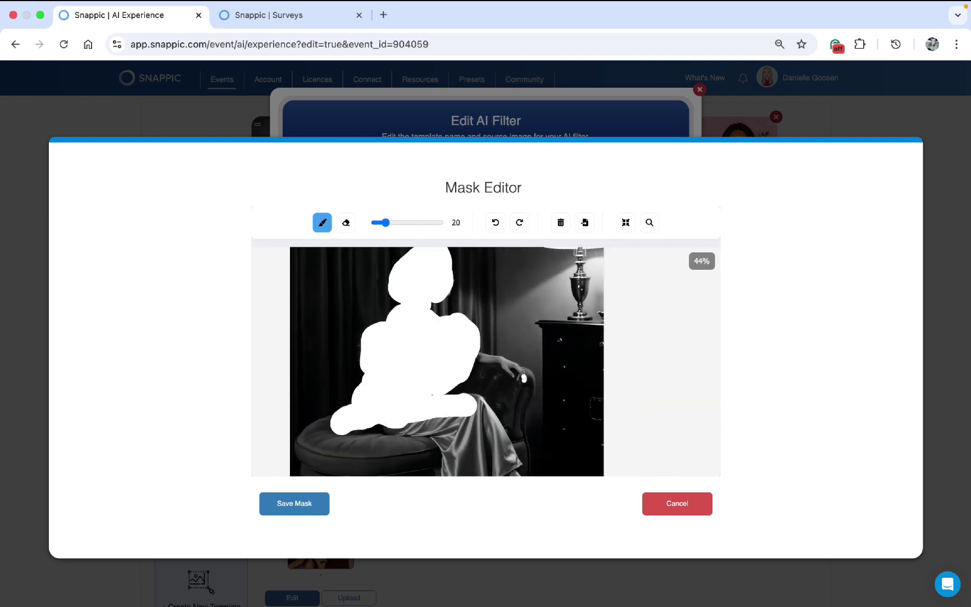
pyautogui.moveTo(524, 377); pyautogui.dragTo(514, 365)
pyautogui.click(495, 222)
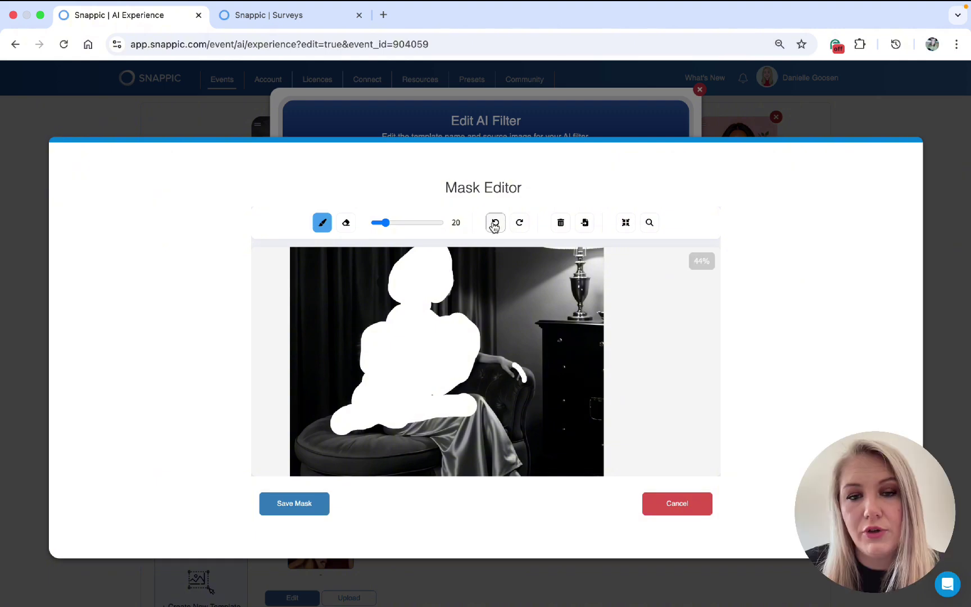
pyautogui.click(383, 223)
pyautogui.click(383, 222)
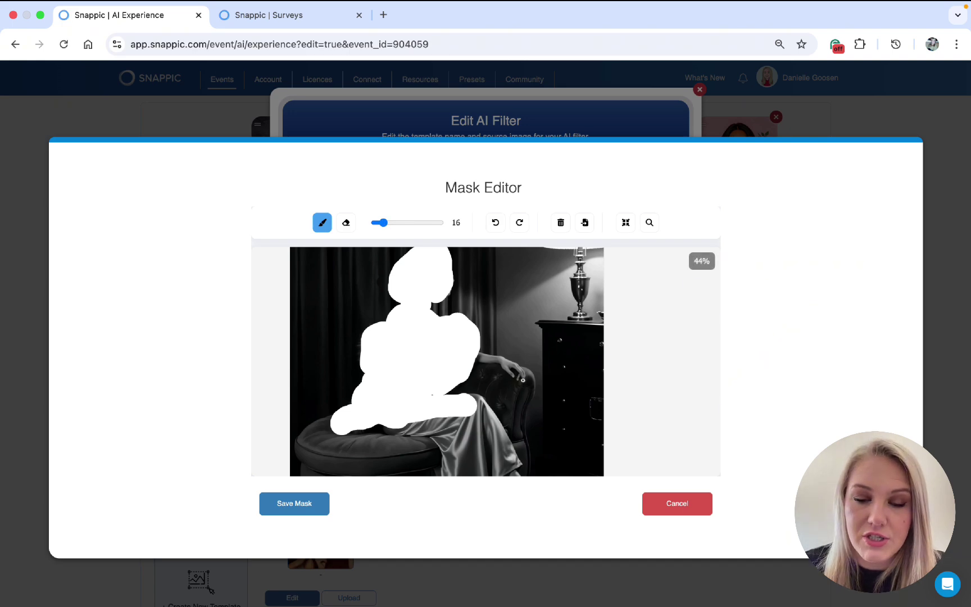
pyautogui.moveTo(521, 379)
pyautogui.mouseDown()
pyautogui.moveTo(505, 361)
pyautogui.moveTo(517, 378)
pyautogui.moveTo(477, 358)
pyautogui.moveTo(522, 373)
pyautogui.mouseUp()
# Paint the mask over her lap and leg at size 71, then smaller strokes around the foot.
pyautogui.scroll(-4, 430, 266)
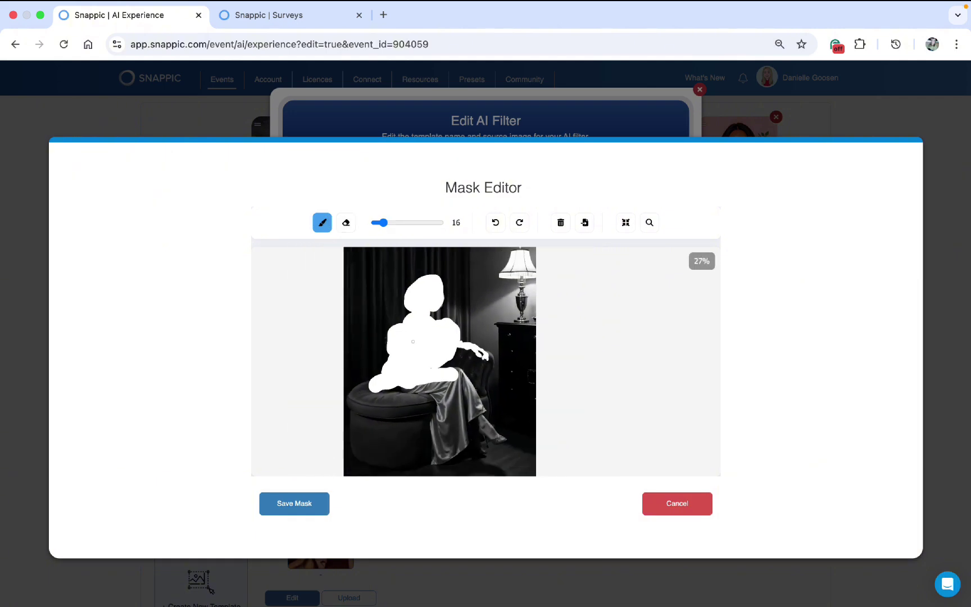
pyautogui.moveTo(383, 222); pyautogui.dragTo(412, 222)
pyautogui.moveTo(396, 385)
pyautogui.mouseDown()
pyautogui.moveTo(442, 384)
pyautogui.moveTo(452, 372)
pyautogui.moveTo(472, 390)
pyautogui.moveTo(476, 411)
pyautogui.moveTo(455, 370)
pyautogui.moveTo(432, 391)
pyautogui.moveTo(437, 459)
pyautogui.moveTo(470, 437)
pyautogui.moveTo(456, 387)
pyautogui.moveTo(444, 434)
pyautogui.moveTo(453, 404)
pyautogui.moveTo(453, 445)
pyautogui.moveTo(455, 406)
pyautogui.moveTo(436, 462)
pyautogui.moveTo(480, 417)
pyautogui.moveTo(493, 436)
pyautogui.mouseUp()
pyautogui.moveTo(413, 222); pyautogui.dragTo(382, 223)
pyautogui.moveTo(503, 441); pyautogui.dragTo(493, 429)
# Save the edited mask and scroll down to the Prompt field.
pyautogui.click(294, 503)
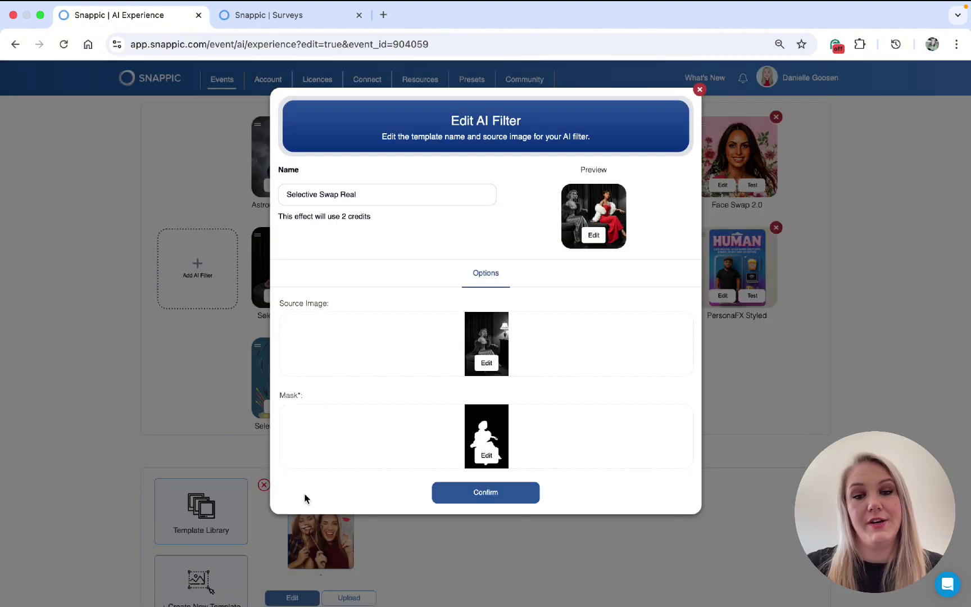
pyautogui.scroll(-3, 544, 440)
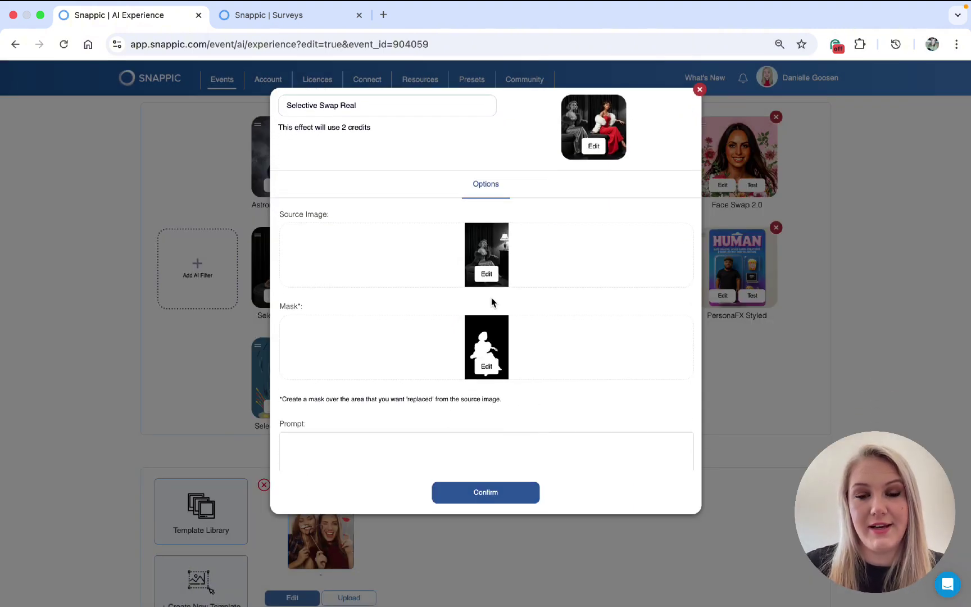
pyautogui.scroll(-2, 488, 339)
pyautogui.scroll(2, 483, 348)
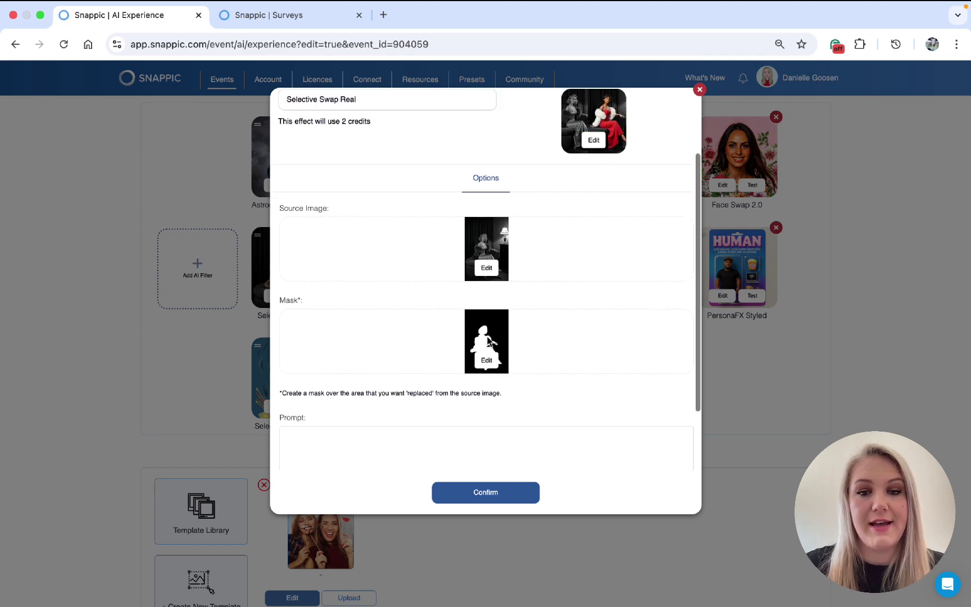
pyautogui.scroll(-3, 439, 382)
# Enter the prompt 'Change her dress to blue and make her fur coat orange' and confirm the filter.
pyautogui.click(439, 382)
pyautogui.write('Change her dress to blue and make her fur cpoat')
pyautogui.press('BackSpace')
pyautogui.press('BackSpace')
pyautogui.press('BackSpace')
pyautogui.press('BackSpace')
pyautogui.write('oat orange')
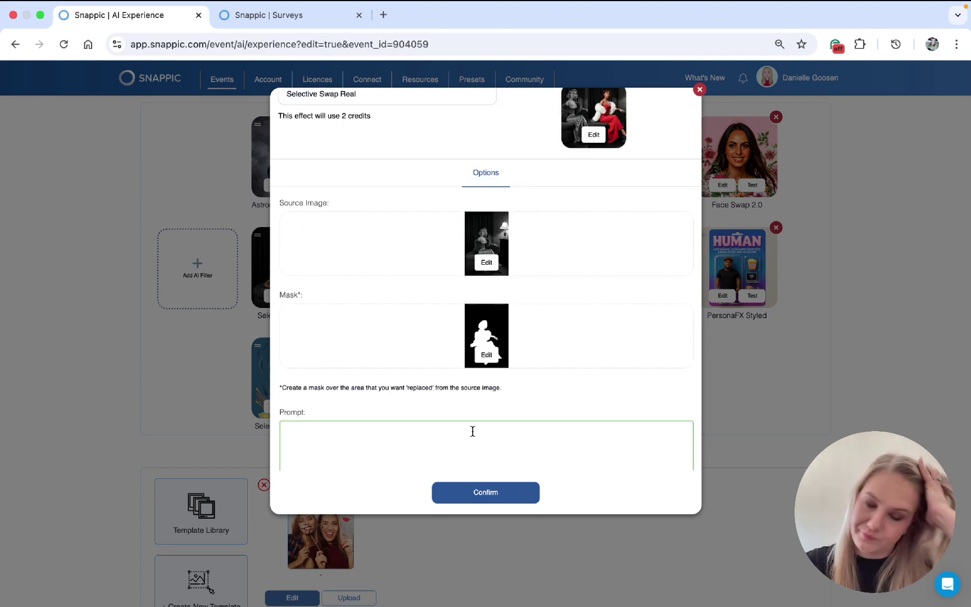
pyautogui.click(473, 496)
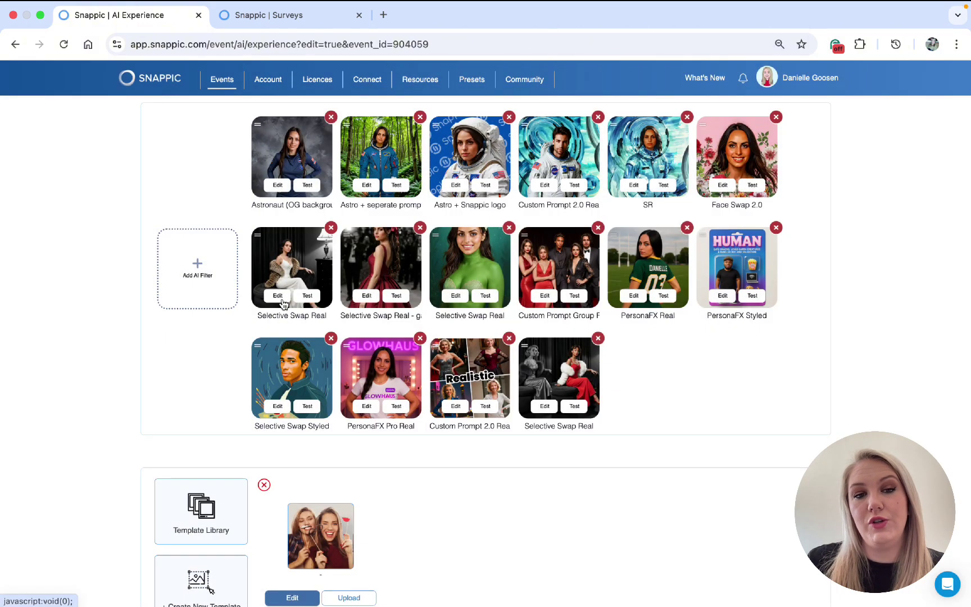
pyautogui.click(278, 296)
pyautogui.scroll(-3, 513, 416)
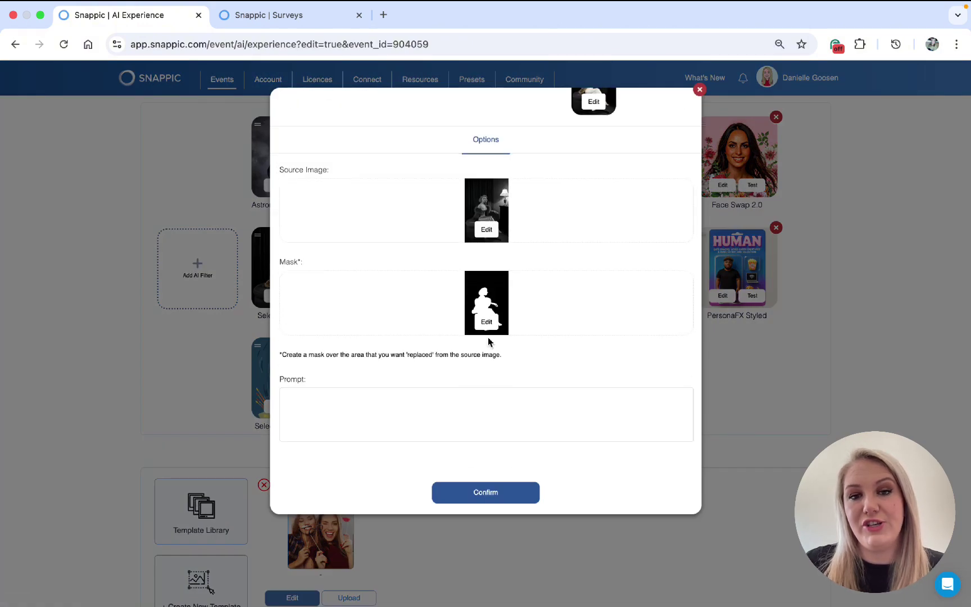
pyautogui.scroll(3, 536, 289)
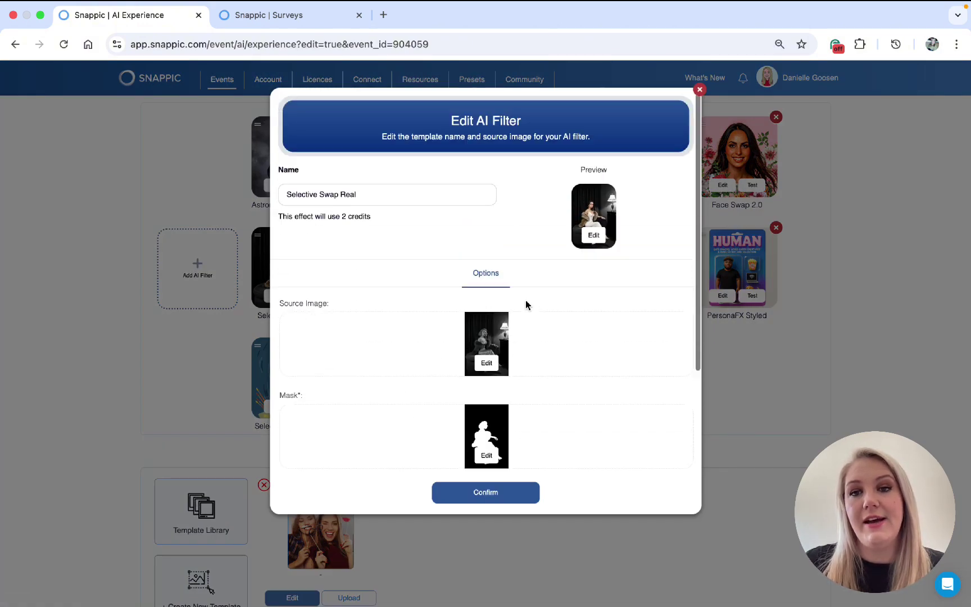
pyautogui.scroll(5, 578, 214)
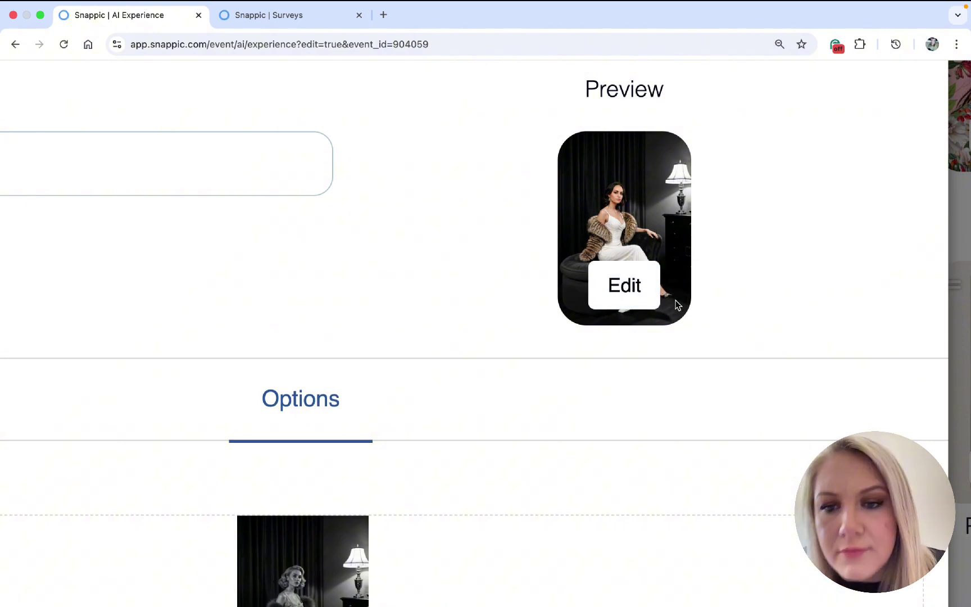
pyautogui.scroll(-5, 672, 308)
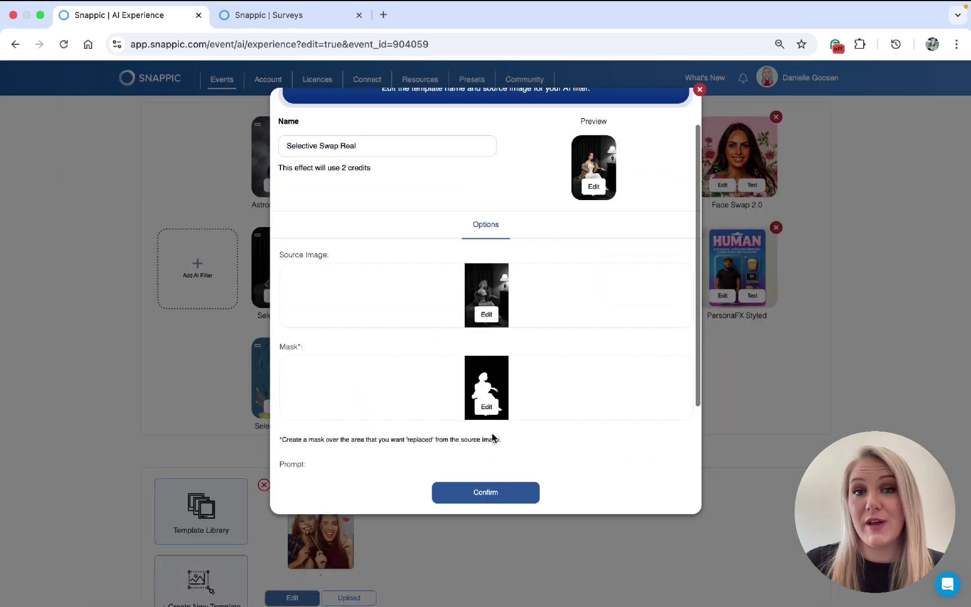
pyautogui.click(486, 494)
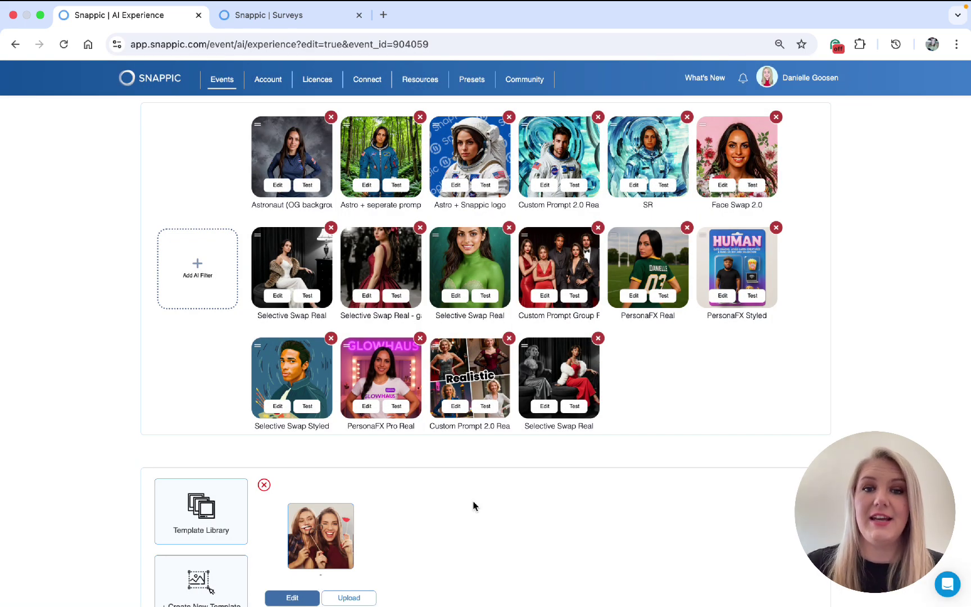
pyautogui.click(464, 301)
pyautogui.scroll(6, 505, 363)
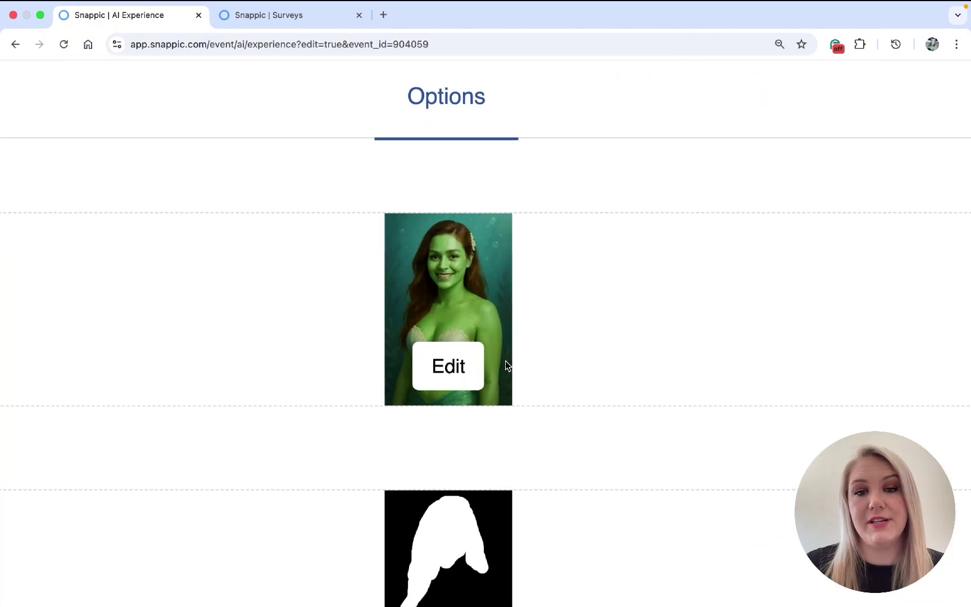
pyautogui.hscroll(-3, 417, 298)
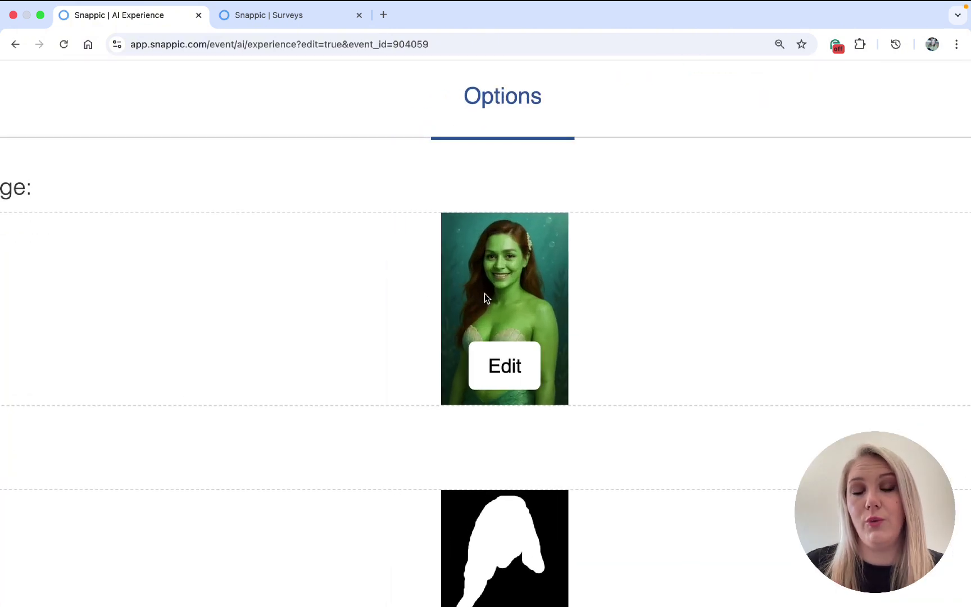
pyautogui.scroll(8, 660, 202)
pyautogui.hscroll(2, 663, 212)
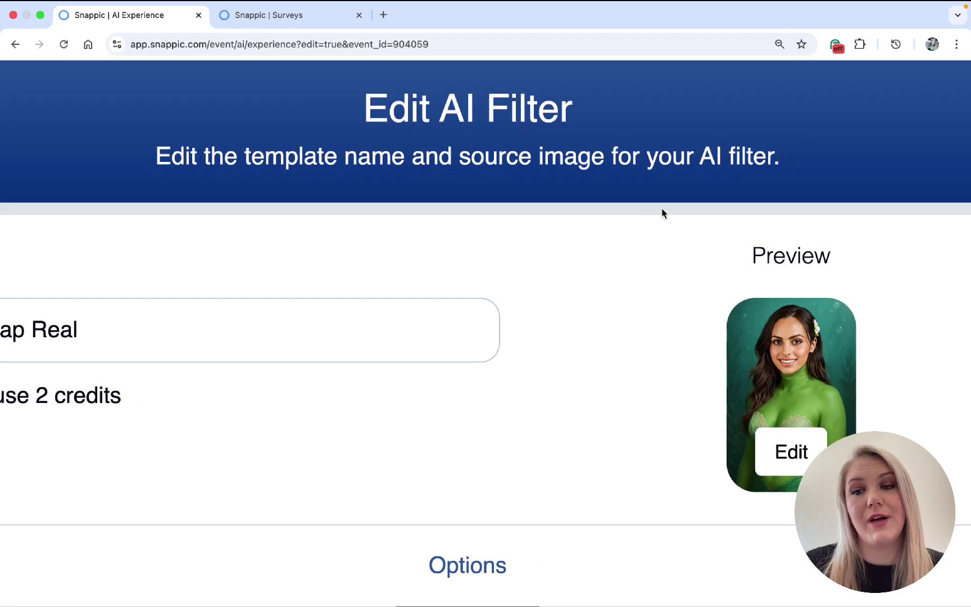
pyautogui.hscroll(2, 663, 213)
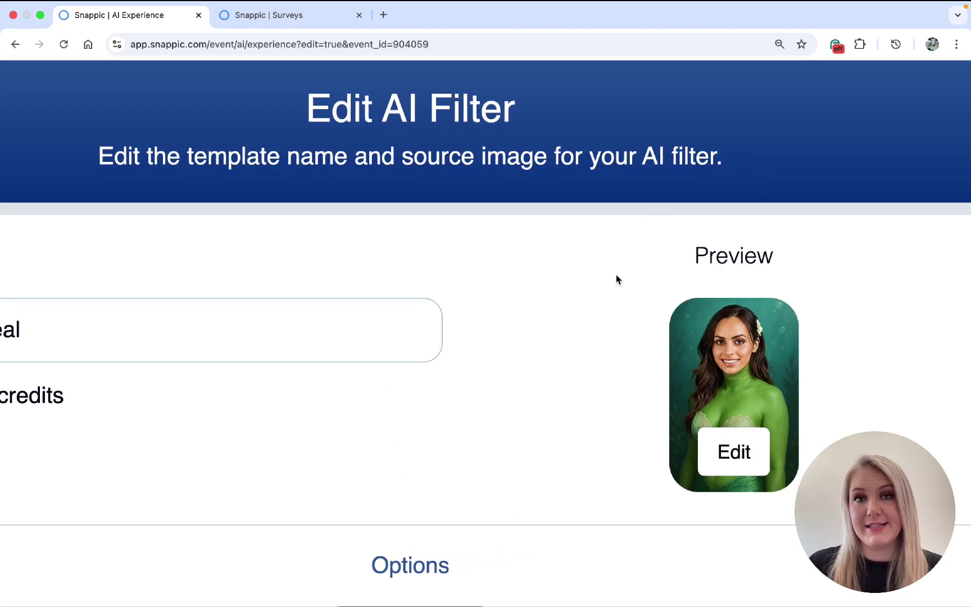
pyautogui.press('Escape')
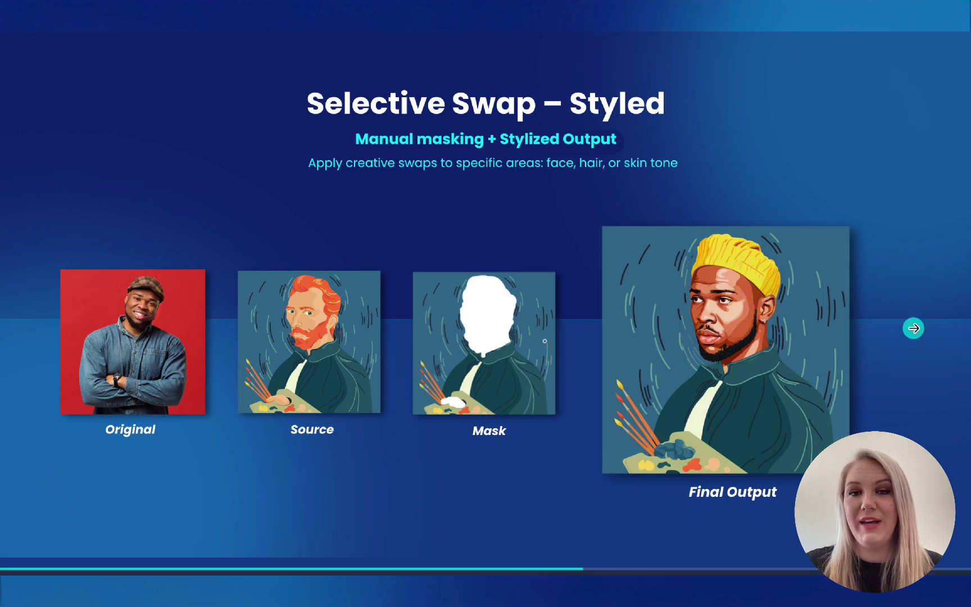
# Move the slideshow past Selective Swap – Styled to the Custom Prompt Group slide.
pyautogui.click(912, 328)
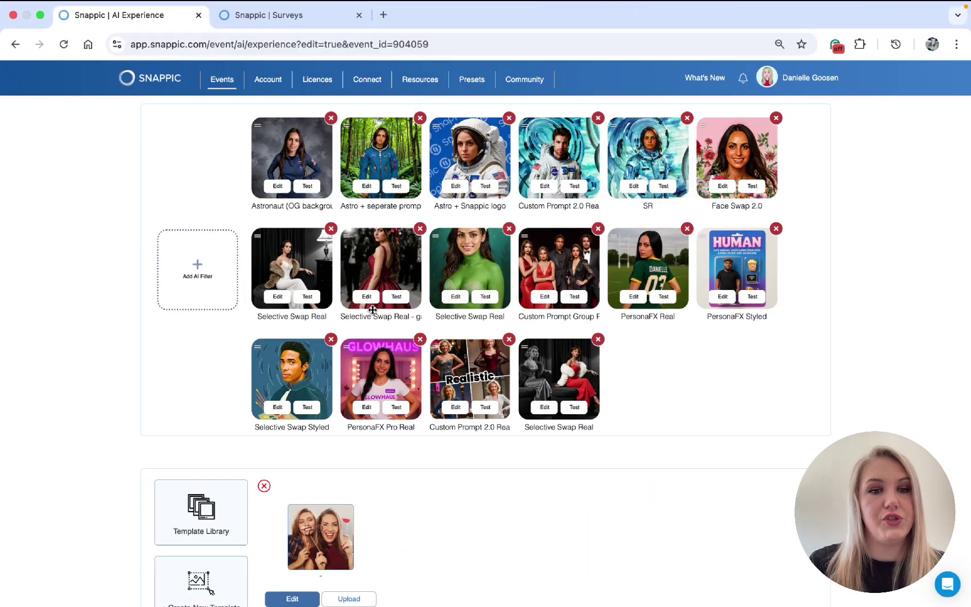
# Add a Custom Prompt Group Real filter and confirm its pirate ship prompt settings.
pyautogui.click(186, 281)
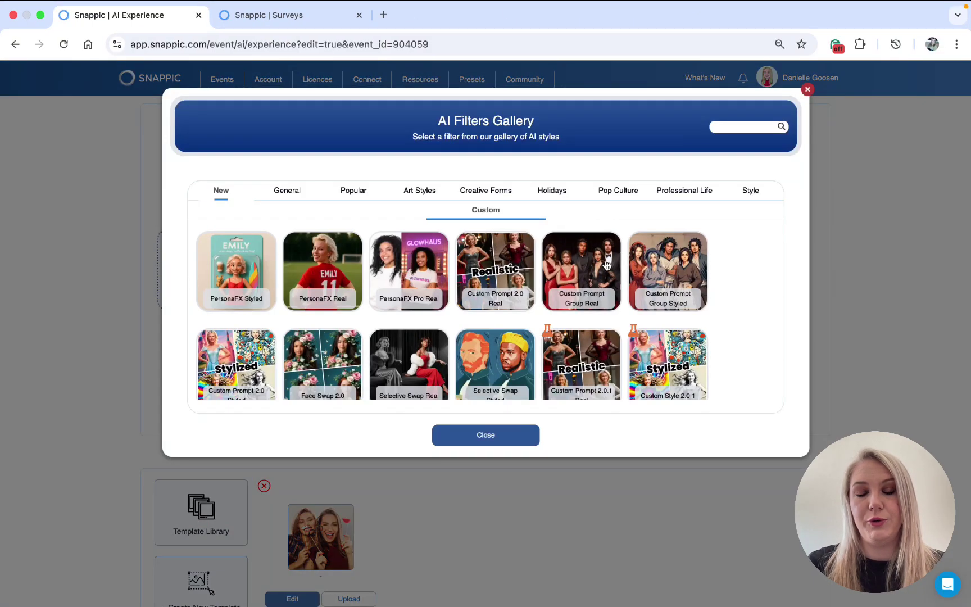
pyautogui.scroll(-1, 606, 261)
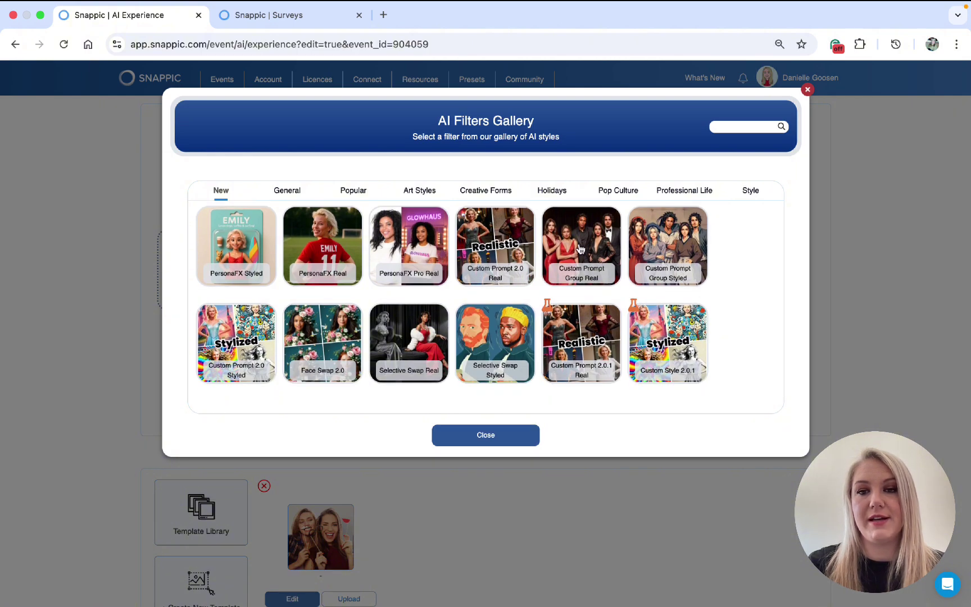
pyautogui.click(512, 431)
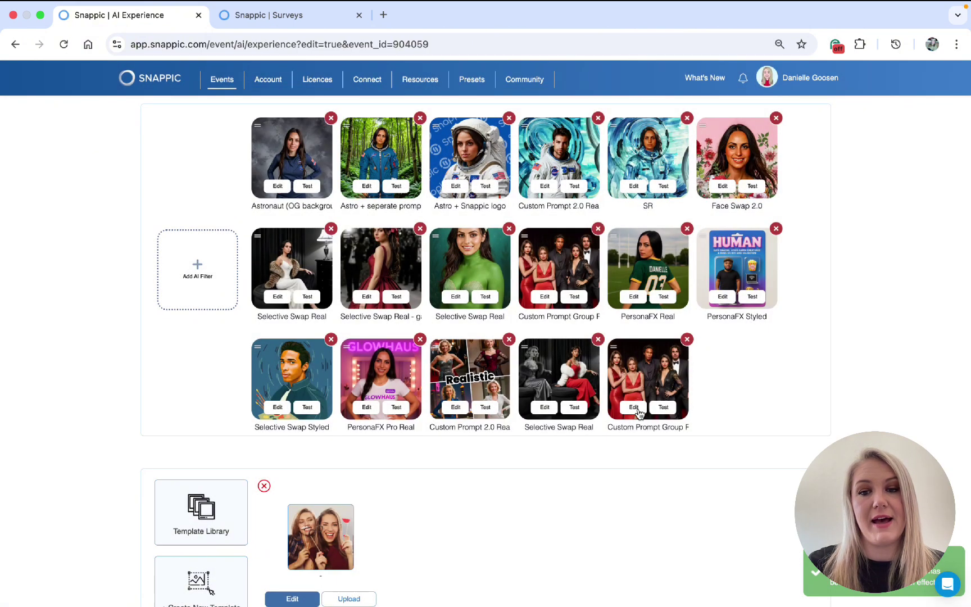
pyautogui.click(637, 408)
pyautogui.scroll(-1, 460, 310)
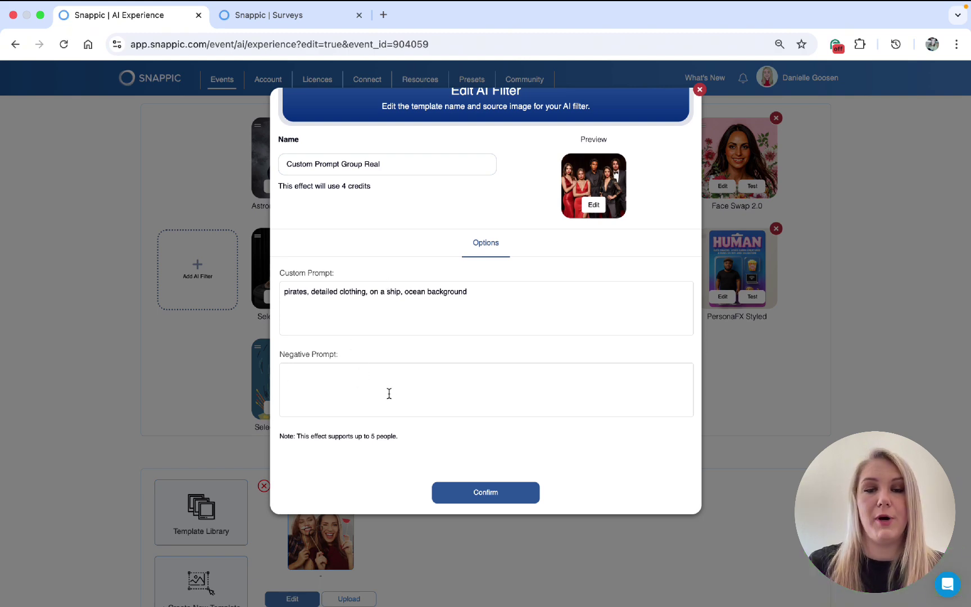
pyautogui.click(525, 493)
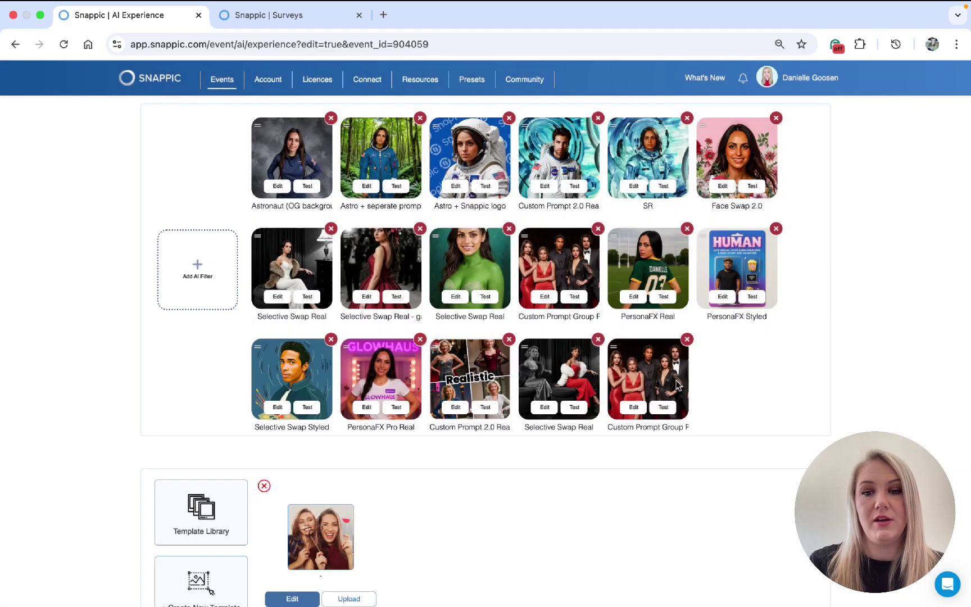
# Reopen the Custom Prompt Group Real settings, confirm them again, and return to the slideshow.
pyautogui.click(640, 405)
pyautogui.moveTo(371, 217); pyautogui.dragTo(258, 217)
pyautogui.click(363, 242)
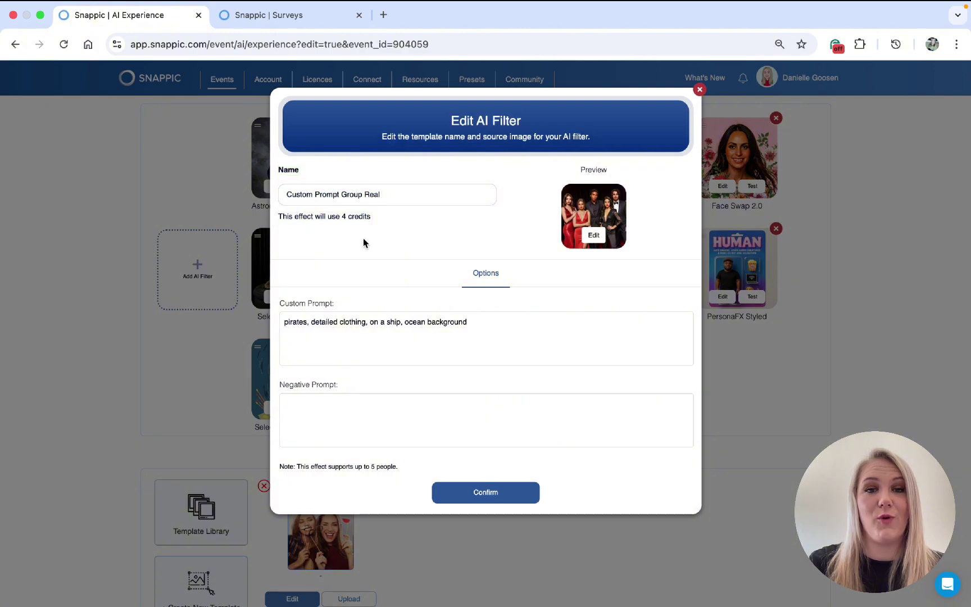
pyautogui.click(513, 494)
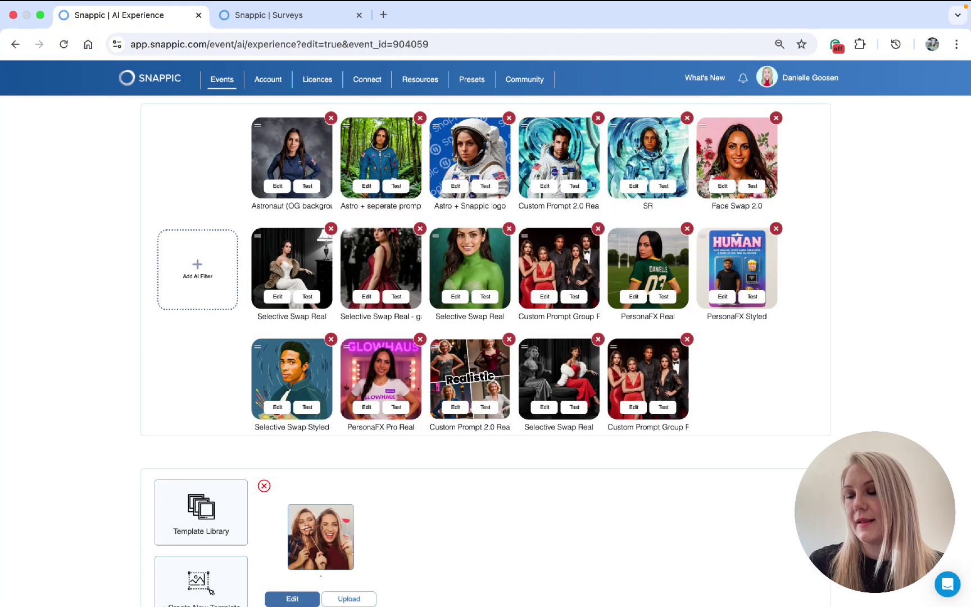
pyautogui.press('super+Tab')
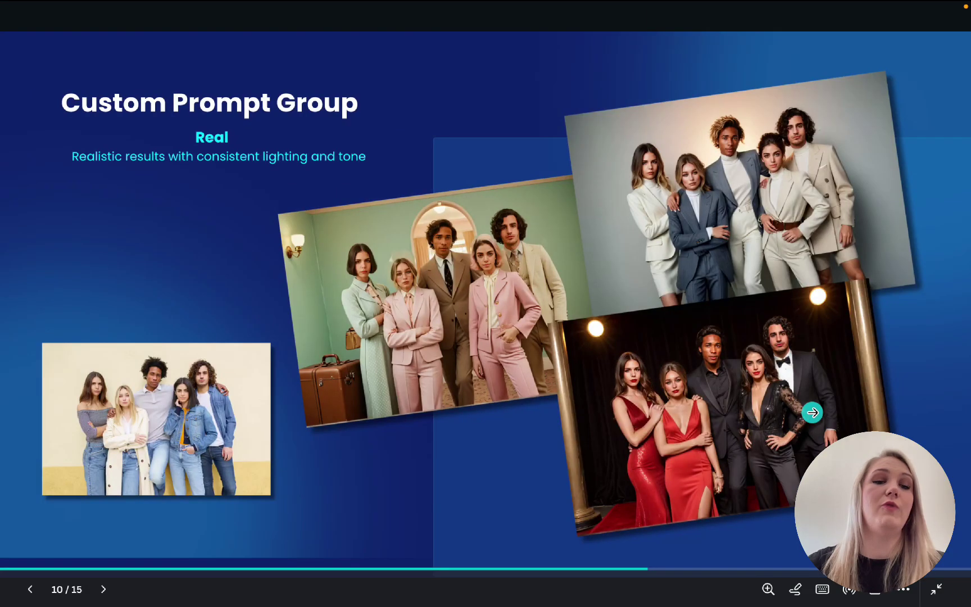
# Advance the Custom Prompt Group slides to the Stylized group example, then return to Snappic.
pyautogui.click(813, 412)
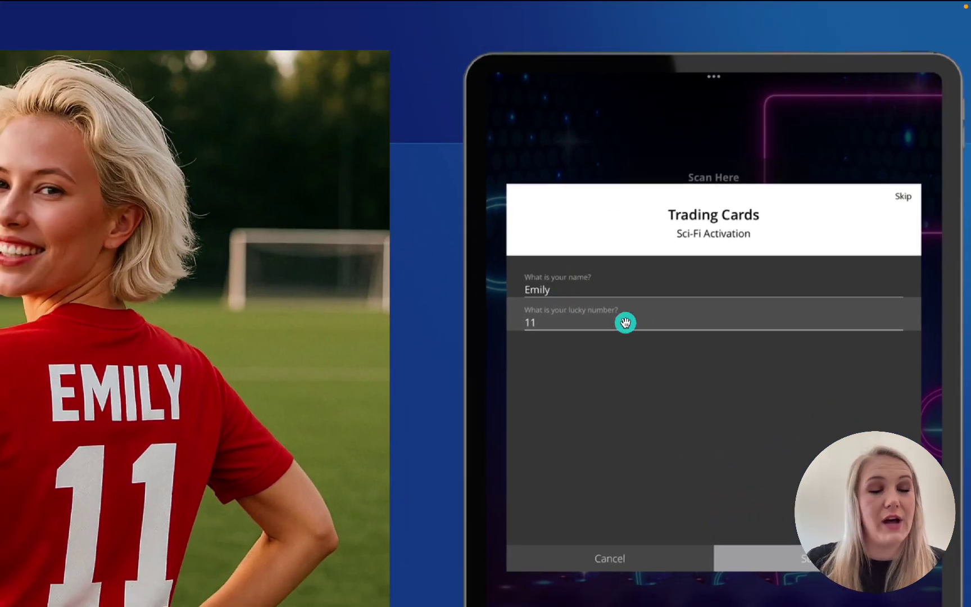
pyautogui.moveTo(475, 561)
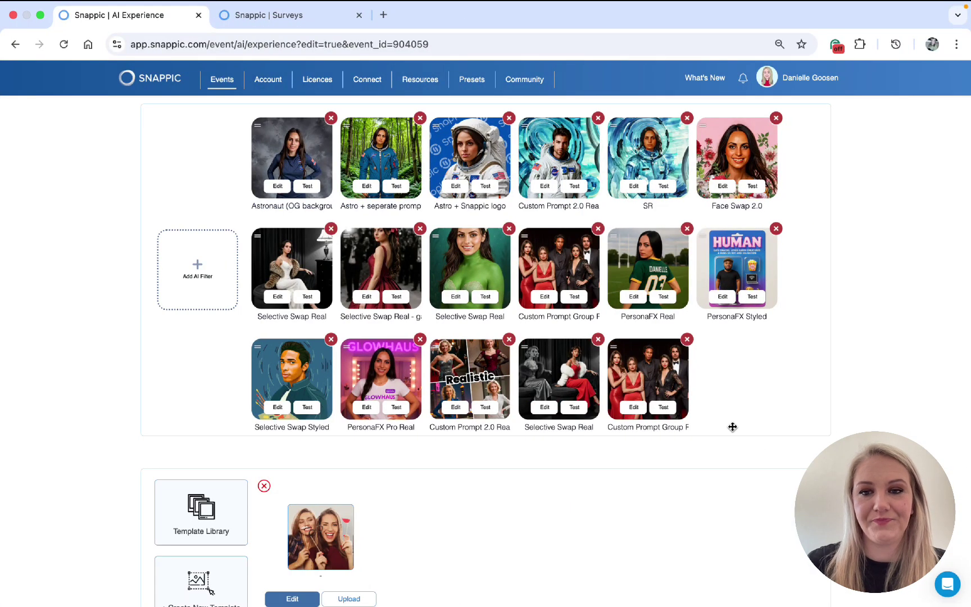
# Open and close the AI filter gallery, then open the PersonaFX Real filter's settings.
pyautogui.click(208, 284)
pyautogui.scroll(-1, 395, 245)
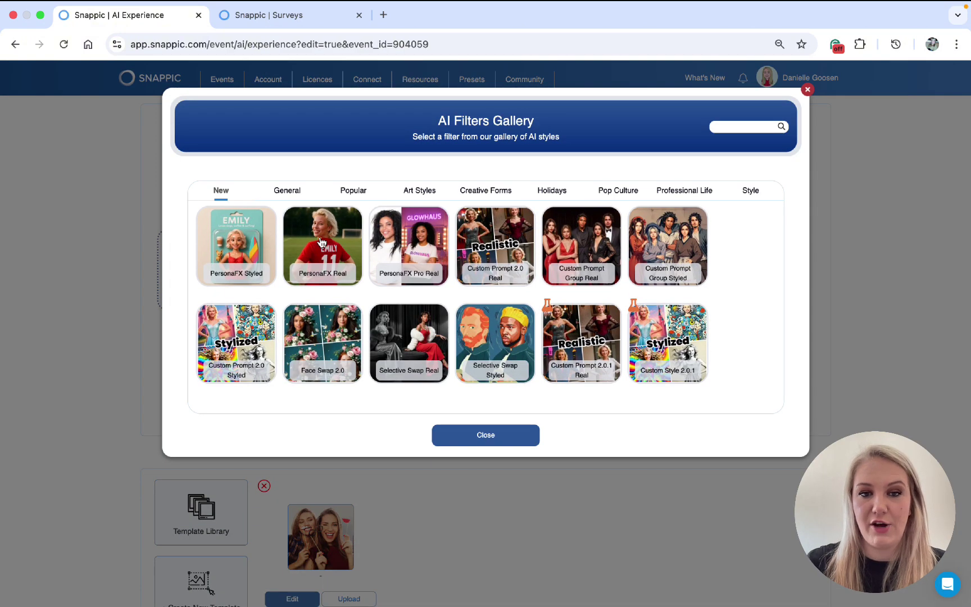
pyautogui.click(494, 444)
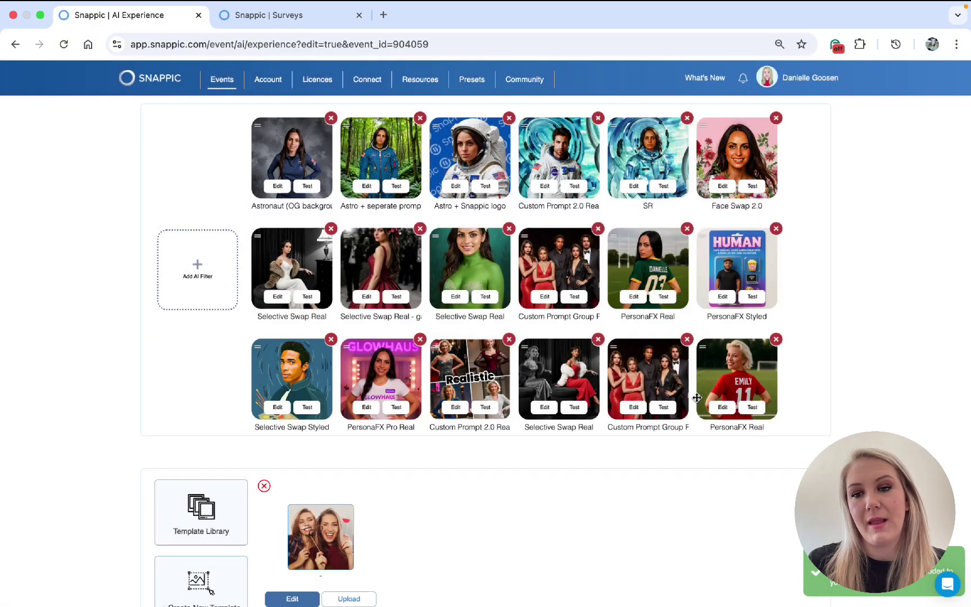
pyautogui.click(722, 407)
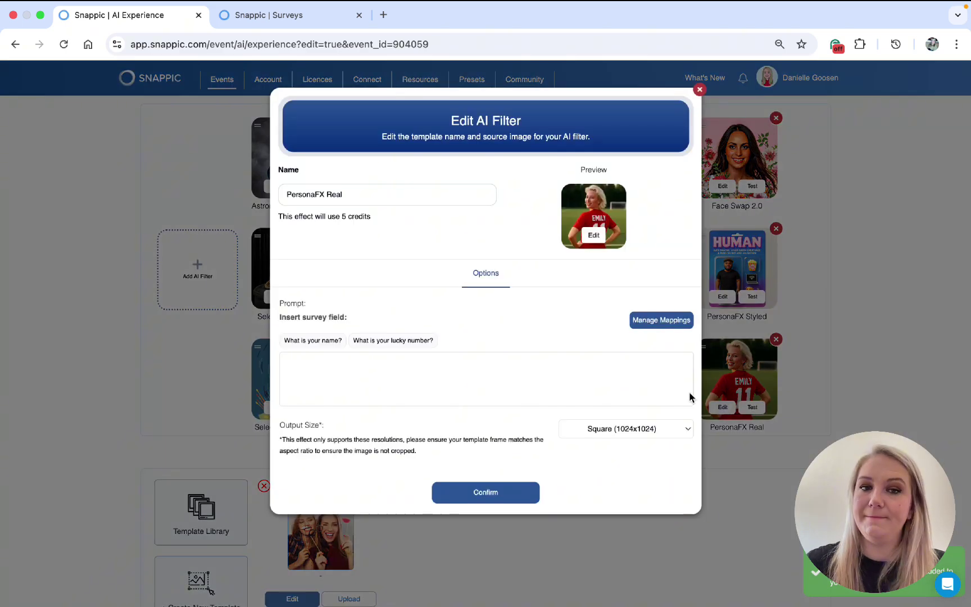
# Insert the name and lucky-number survey fields into the prompt, then delete both.
pyautogui.scroll(-1, 465, 309)
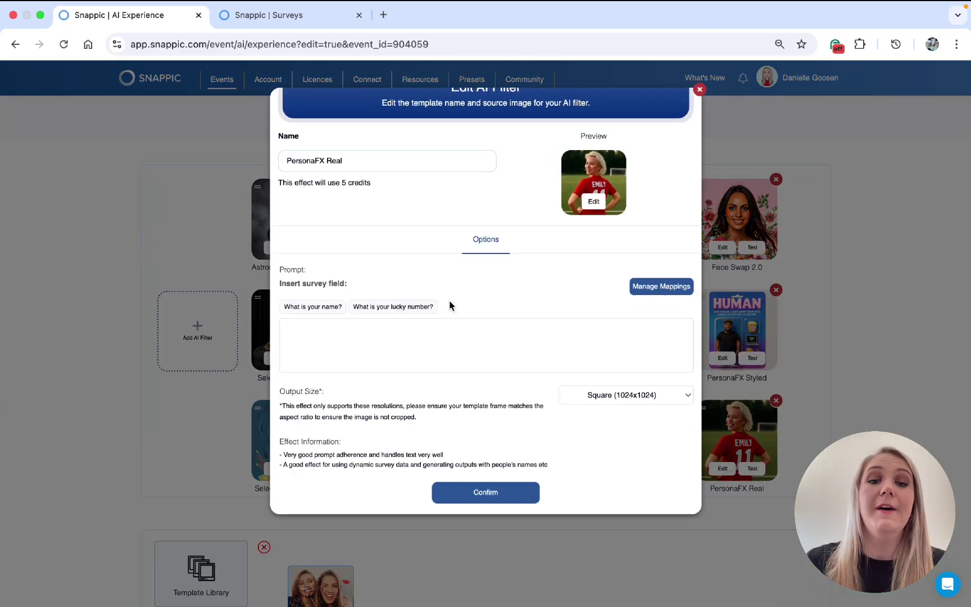
pyautogui.scroll(1, 465, 318)
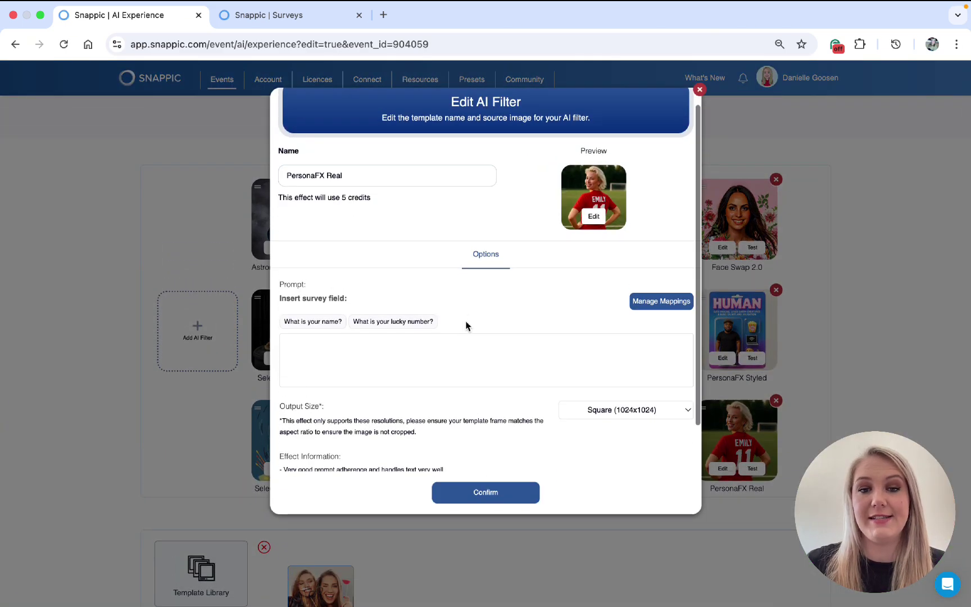
pyautogui.click(310, 322)
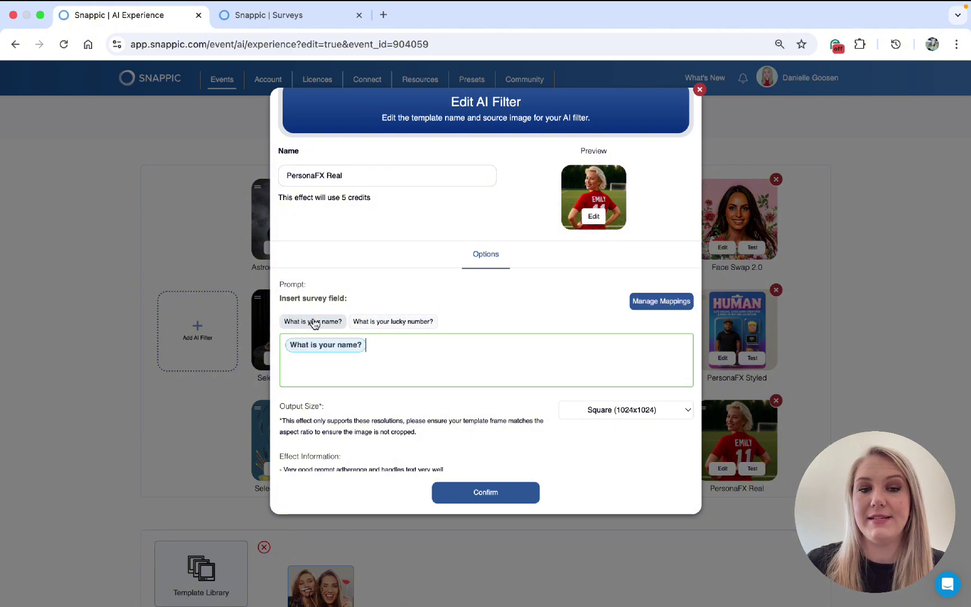
pyautogui.click(402, 322)
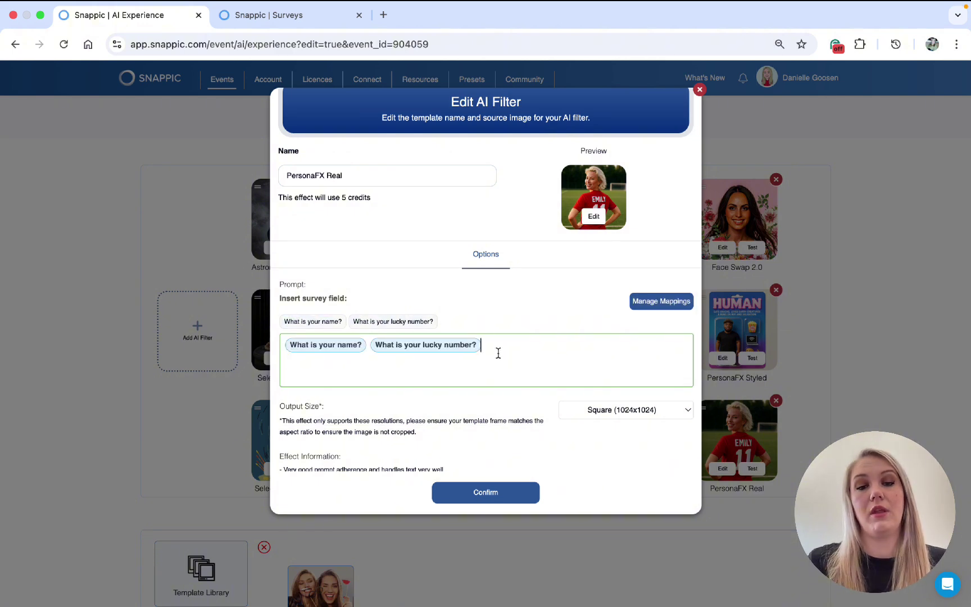
pyautogui.press('Left')
pyautogui.press('BackSpace')
pyautogui.press('Right')
pyautogui.press('BackSpace')
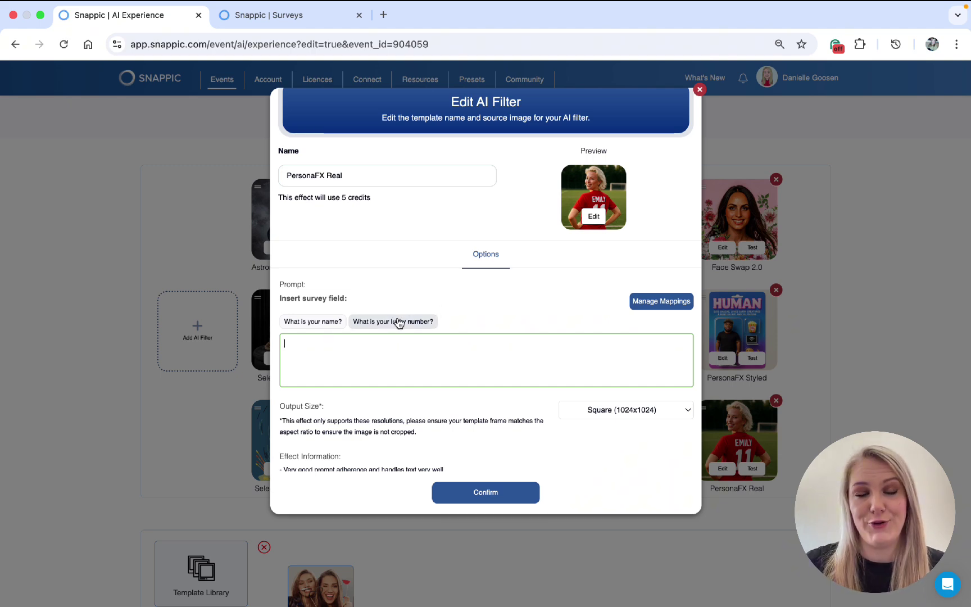
# Check the survey's 'What is your name?' and 'What is your lucky number?' questions, then return to the PersonaFX Real editor.
pyautogui.click(261, 17)
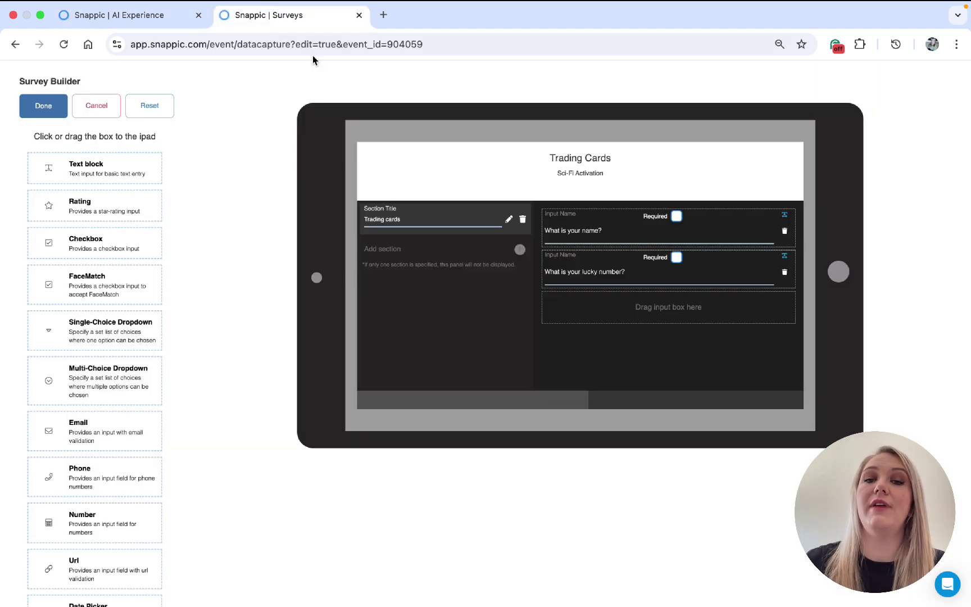
pyautogui.moveTo(632, 232); pyautogui.dragTo(542, 236)
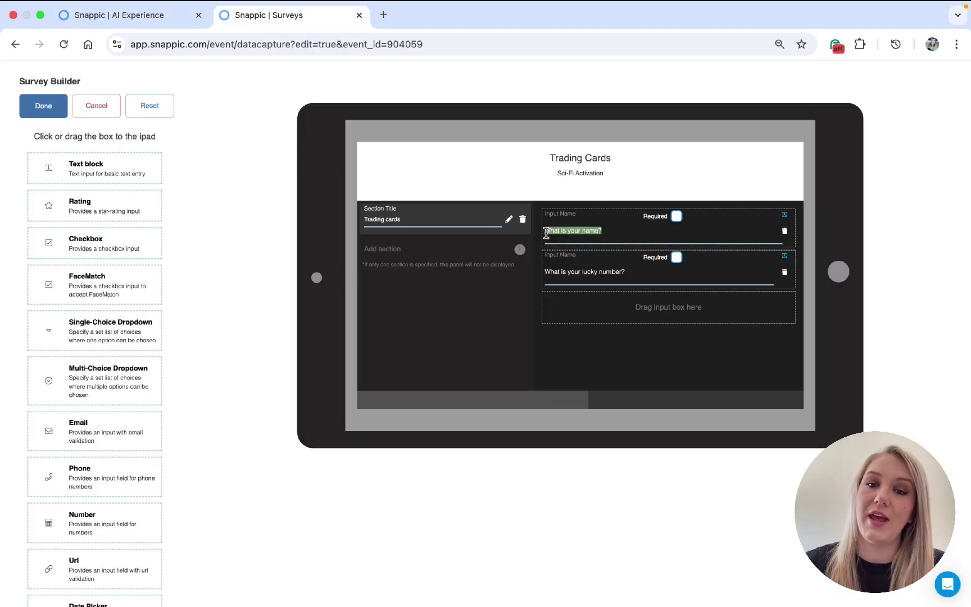
pyautogui.moveTo(638, 274); pyautogui.dragTo(548, 271)
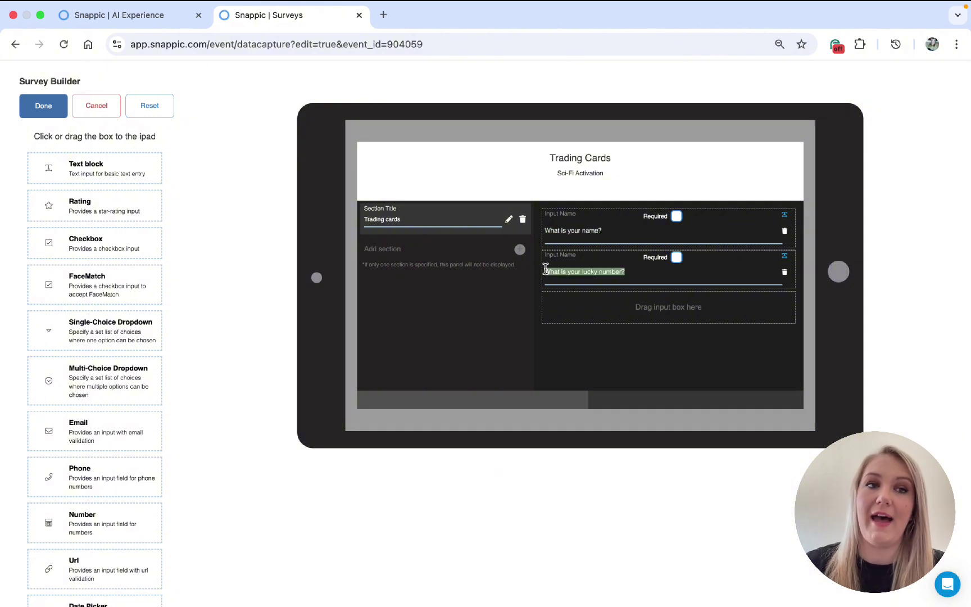
pyautogui.click(129, 16)
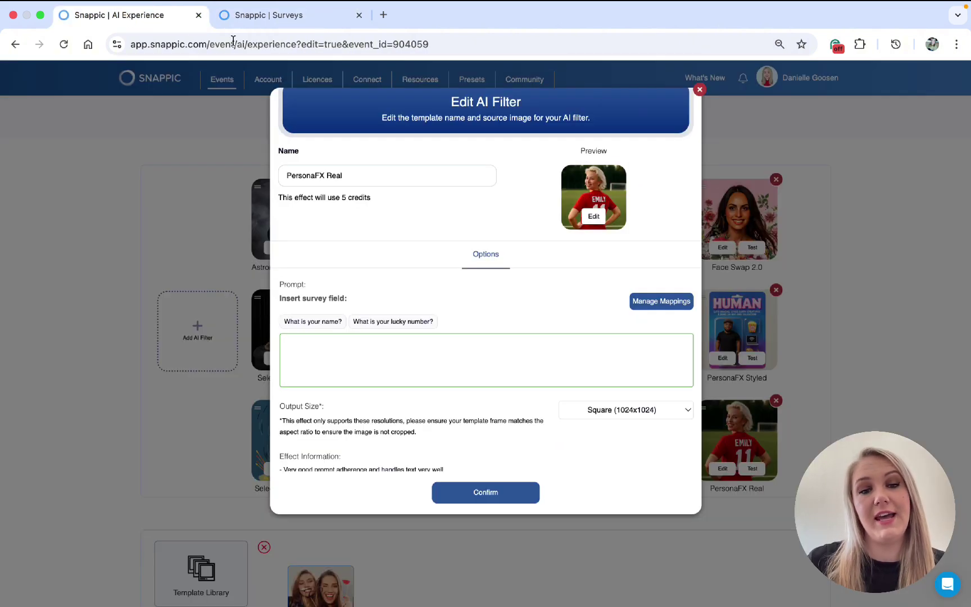
pyautogui.click(447, 322)
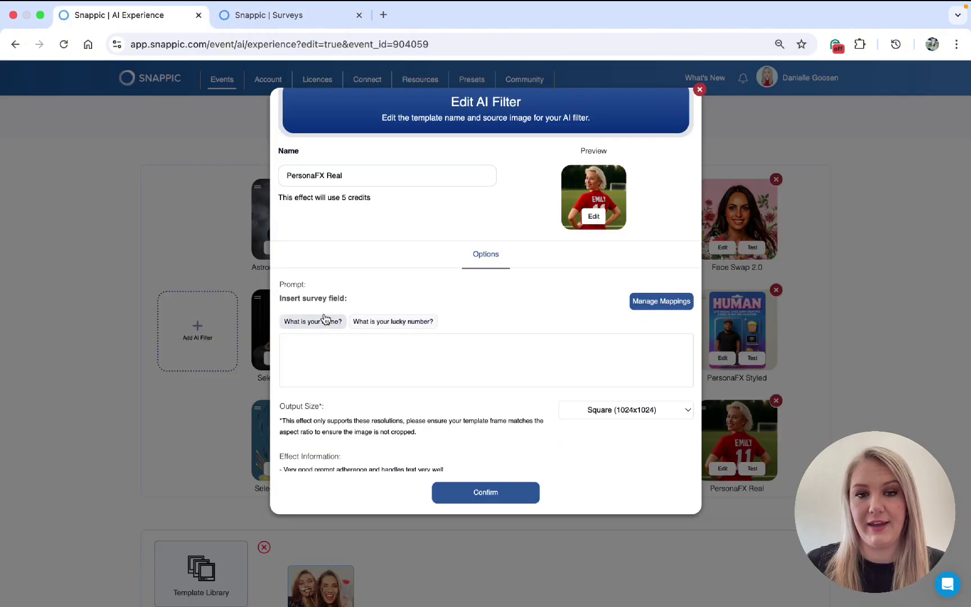
# Change the PersonaFX Real output size from Landscape to Portrait (1024x1536).
pyautogui.click(471, 359)
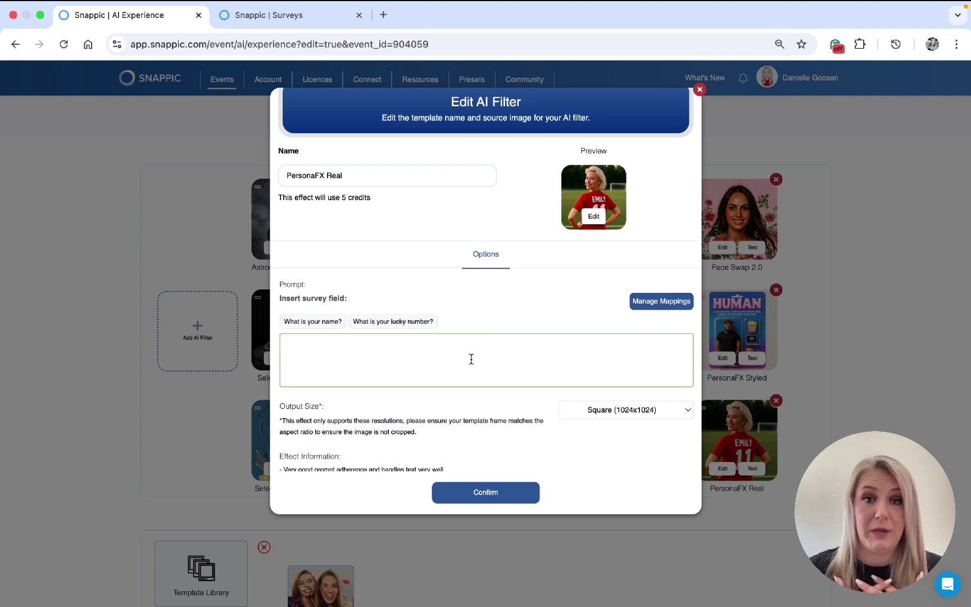
pyautogui.scroll(-2, 470, 357)
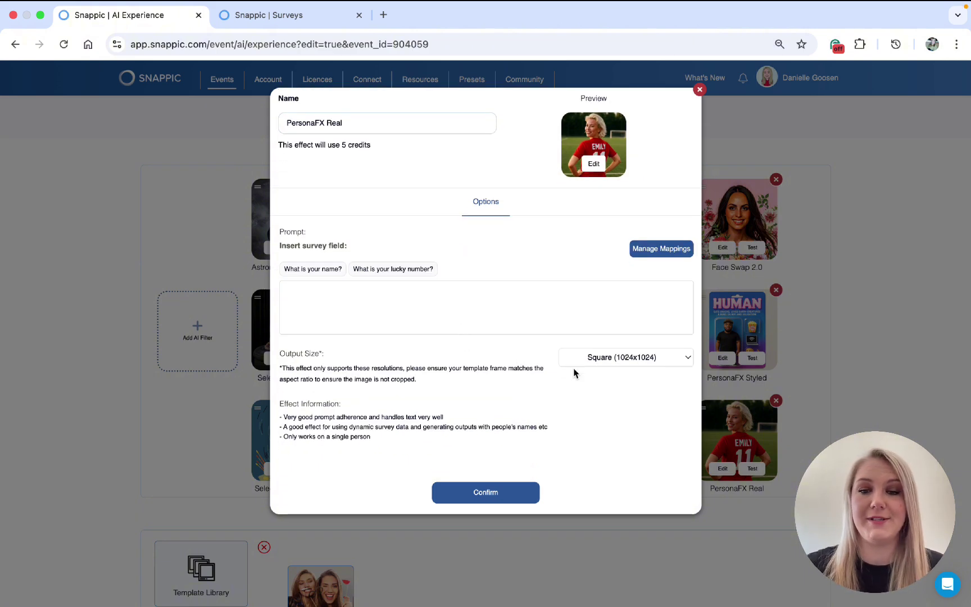
pyautogui.click(605, 358)
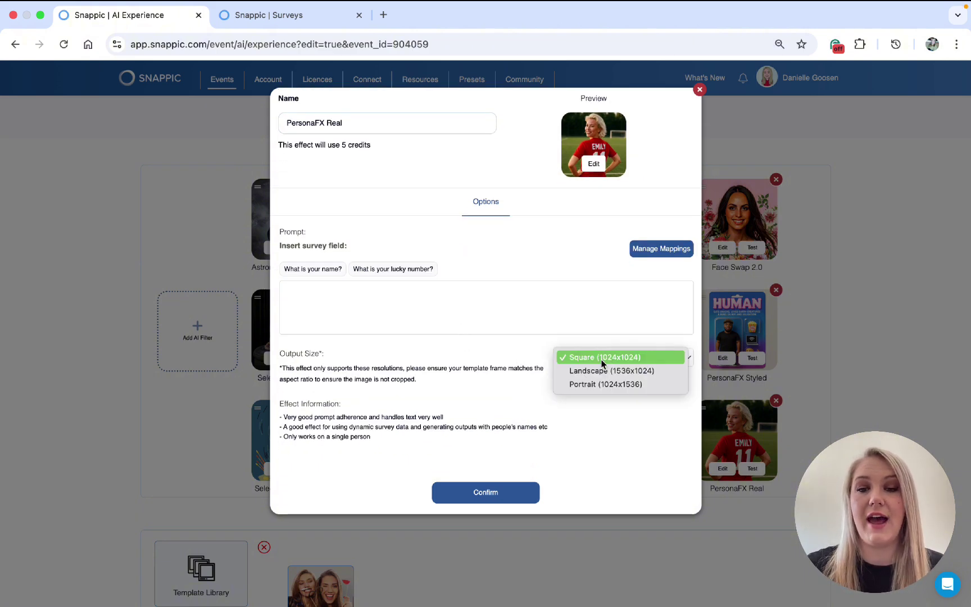
pyautogui.click(603, 371)
pyautogui.click(604, 365)
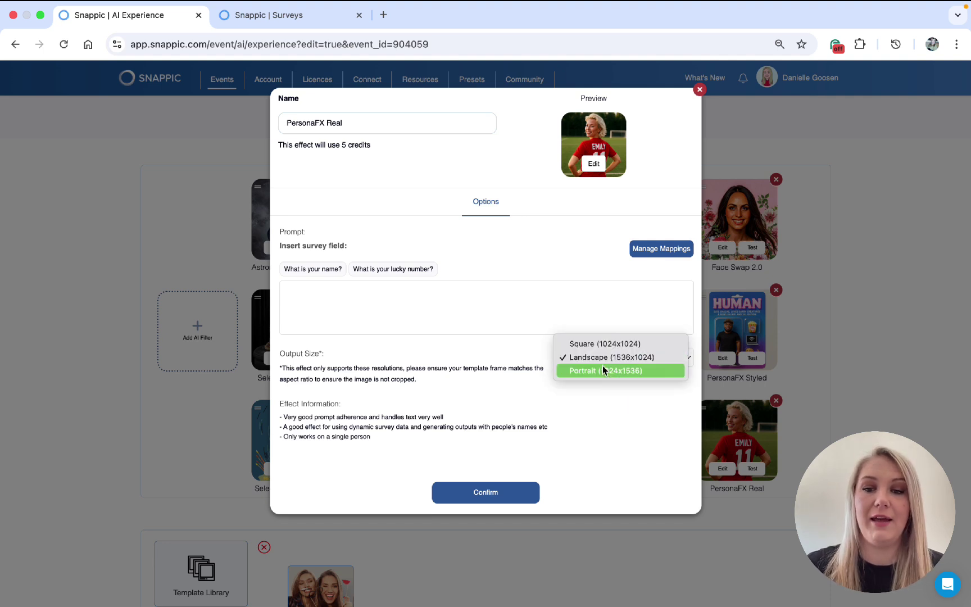
pyautogui.click(604, 376)
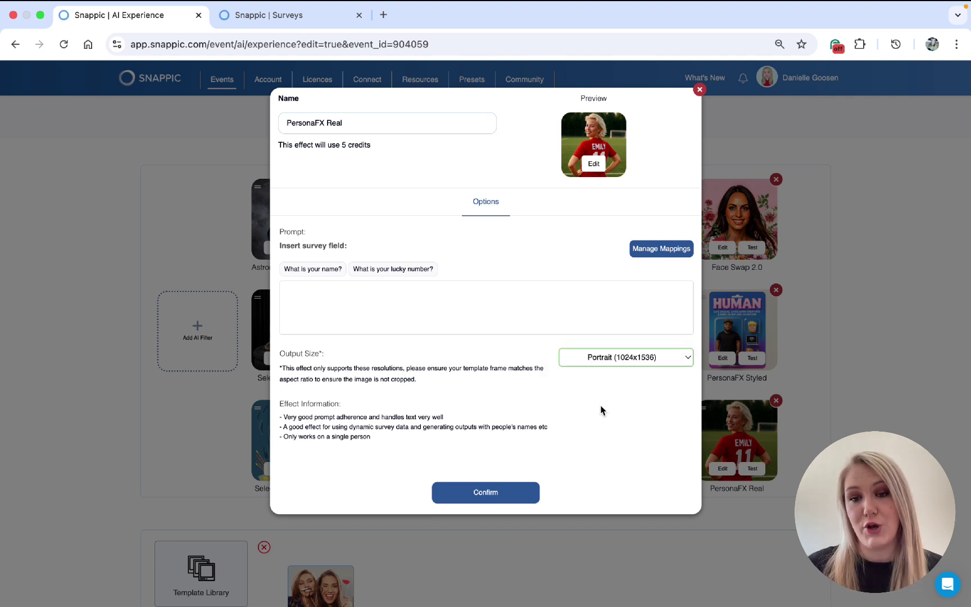
pyautogui.scroll(1, 515, 371)
# Start the prompt 'A woman on a rugby field wearing a green rugby jersey with her name' plus the name field.
pyautogui.click(496, 326)
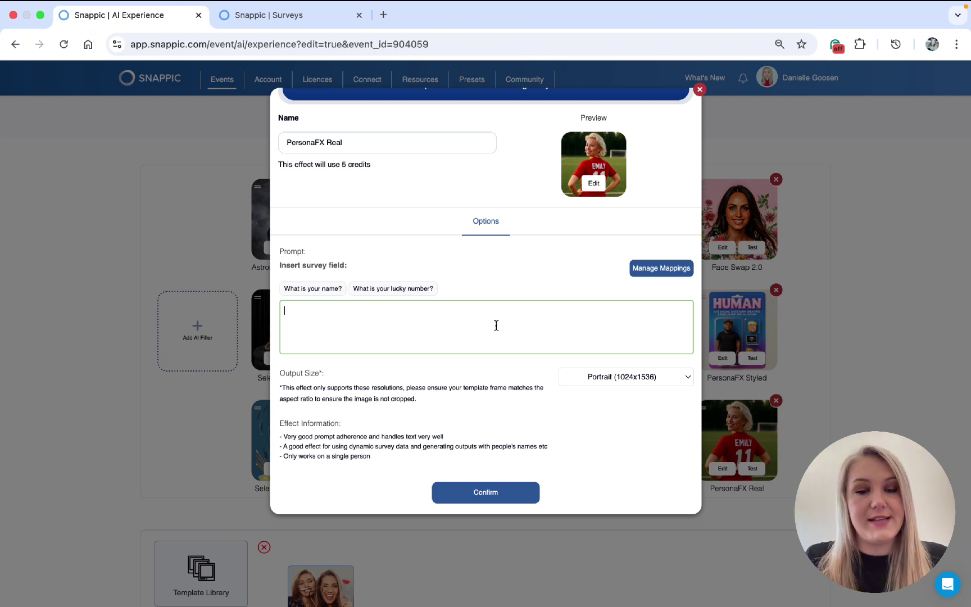
pyautogui.write('A woman on a rugby field wear')
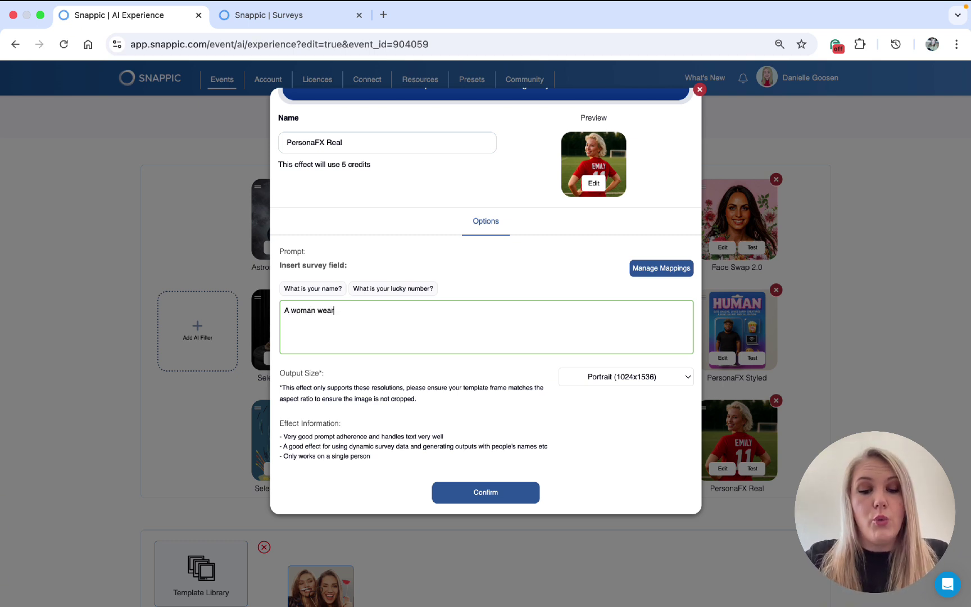
pyautogui.write('ing a green r')
pyautogui.write('ugb')
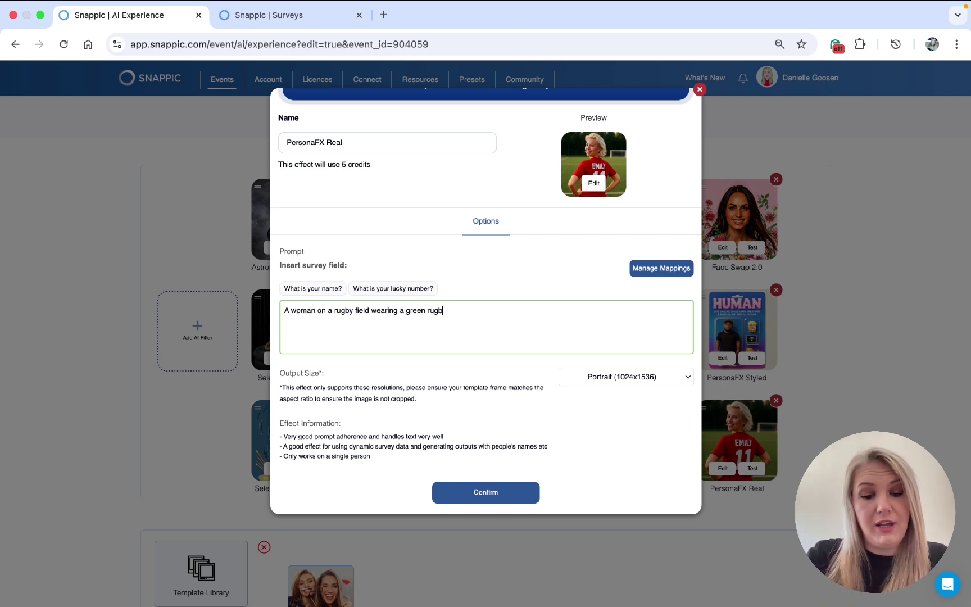
pyautogui.write('y jersey wi')
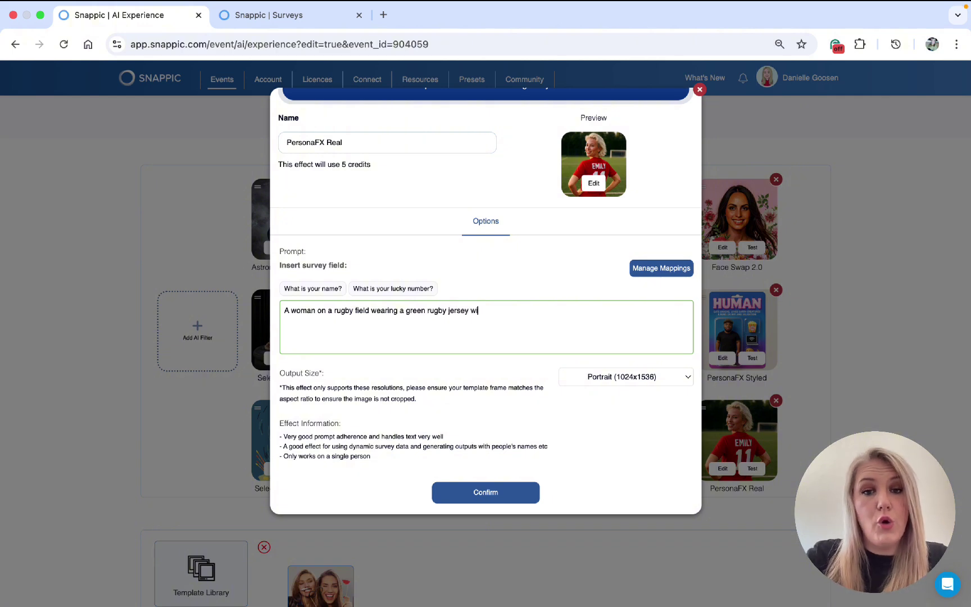
pyautogui.write('th her name')
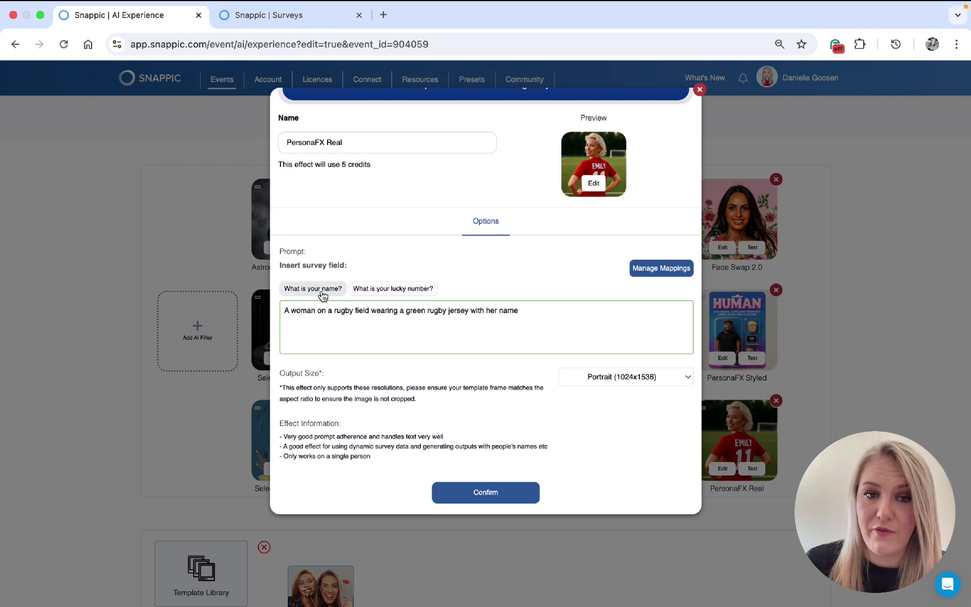
pyautogui.click(318, 290)
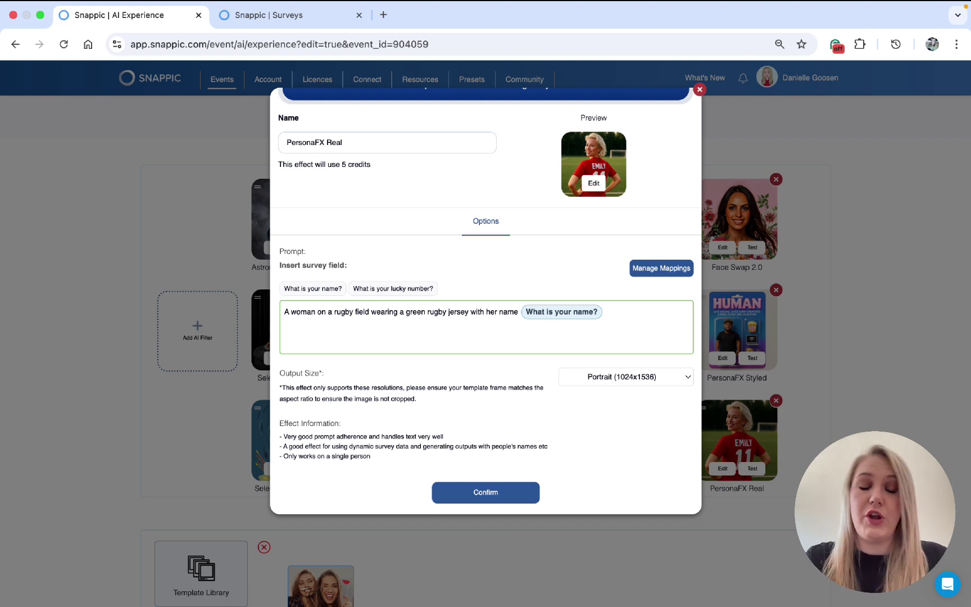
# Add the lucky-number field 'on the back of the jersey' and 'Make sure she is looking over her shoulder.'.
pyautogui.write('and h')
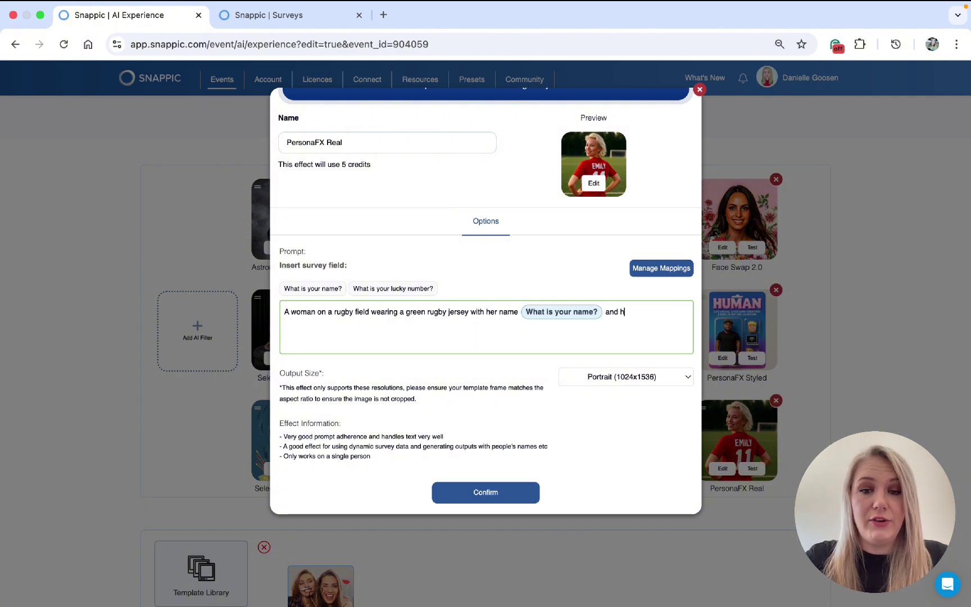
pyautogui.write('er lucky ')
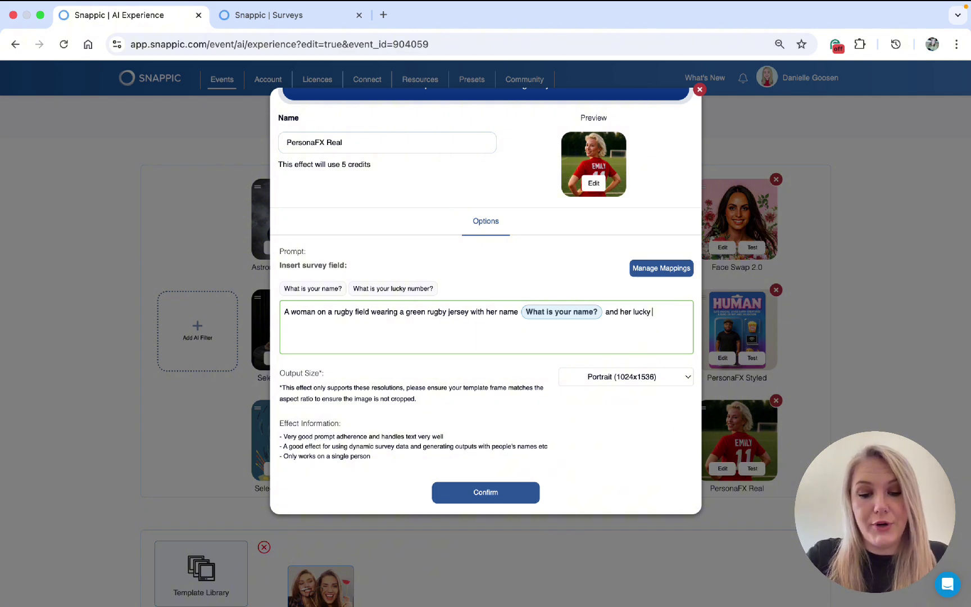
pyautogui.write('nyumber')
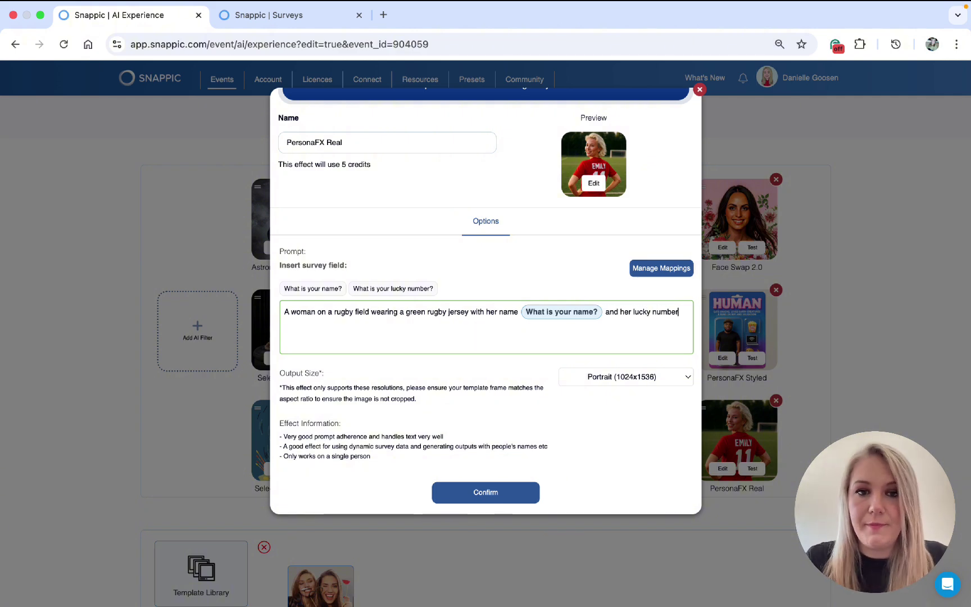
pyautogui.click(403, 289)
pyautogui.write('on the back of the jersey')
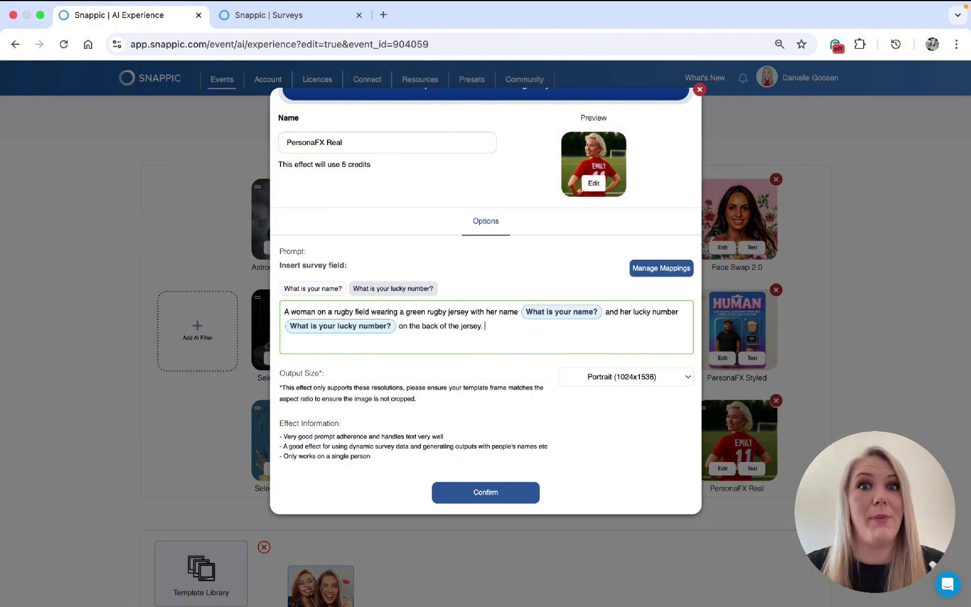
pyautogui.write('.')
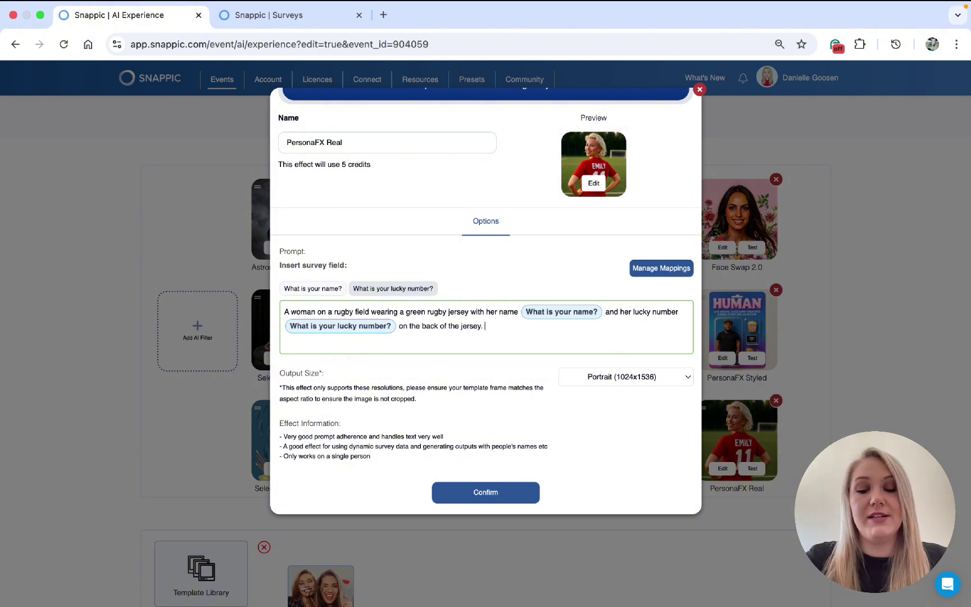
pyautogui.write(' Make sure she is looking over her shoulder.')
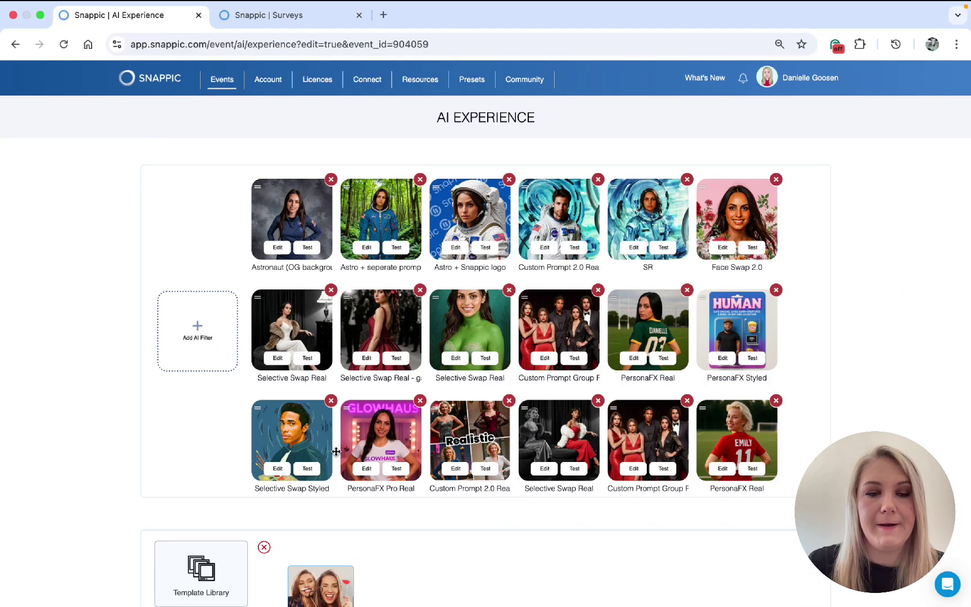
# Add a PersonaFX Pro Real filter from the AI filter gallery.
pyautogui.click(185, 316)
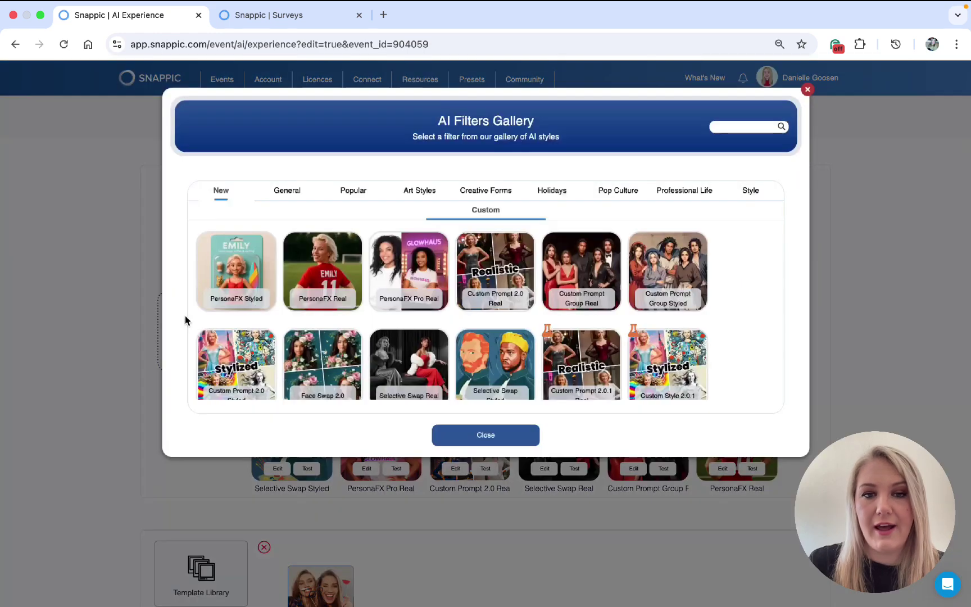
pyautogui.click(416, 272)
pyautogui.click(494, 438)
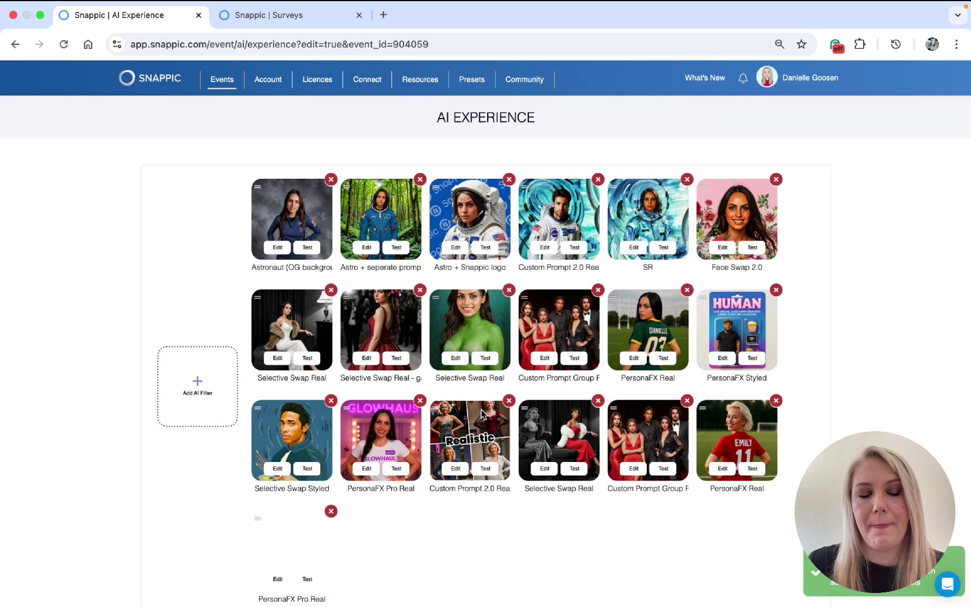
# Review the new PersonaFX Pro Real filter's settings and confirm them.
pyautogui.scroll(-3, 375, 438)
pyautogui.click(281, 450)
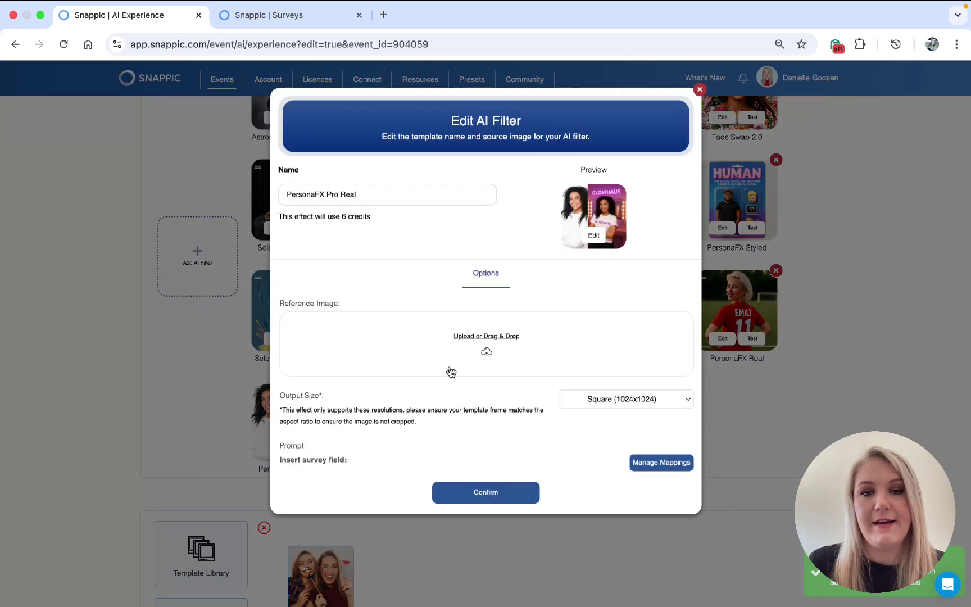
pyautogui.scroll(-2, 460, 369)
pyautogui.scroll(-1, 461, 369)
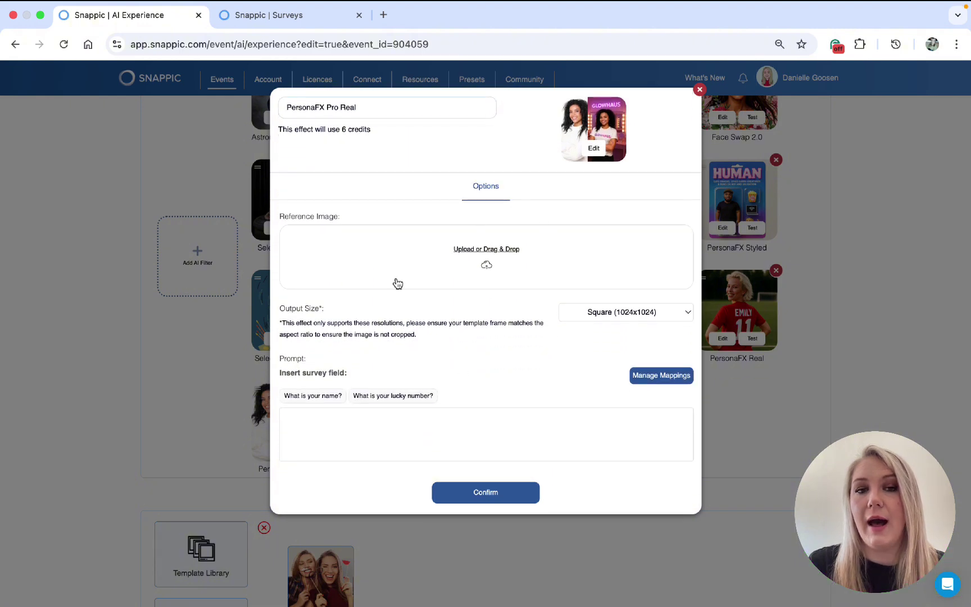
pyautogui.scroll(-3, 482, 282)
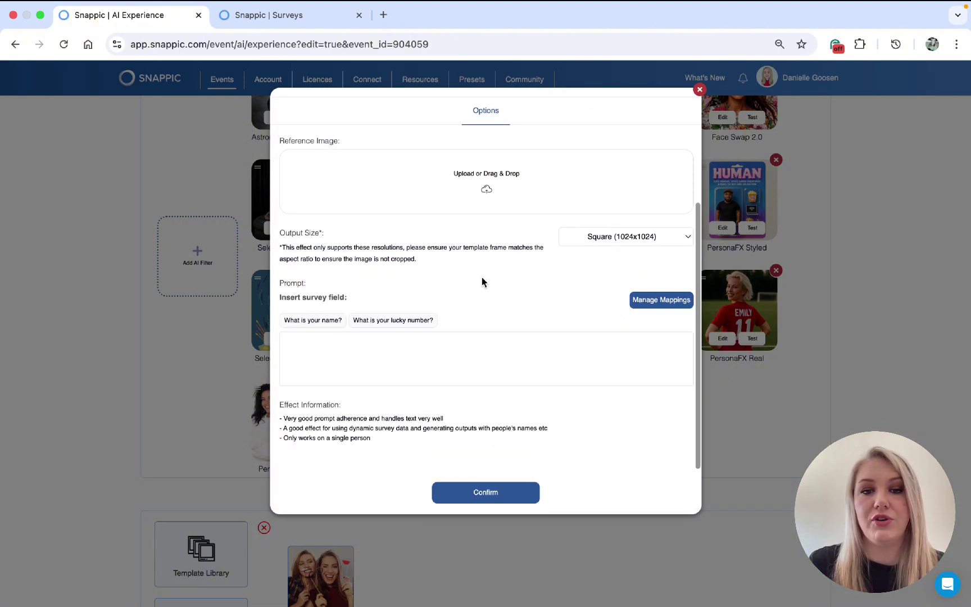
pyautogui.click(484, 491)
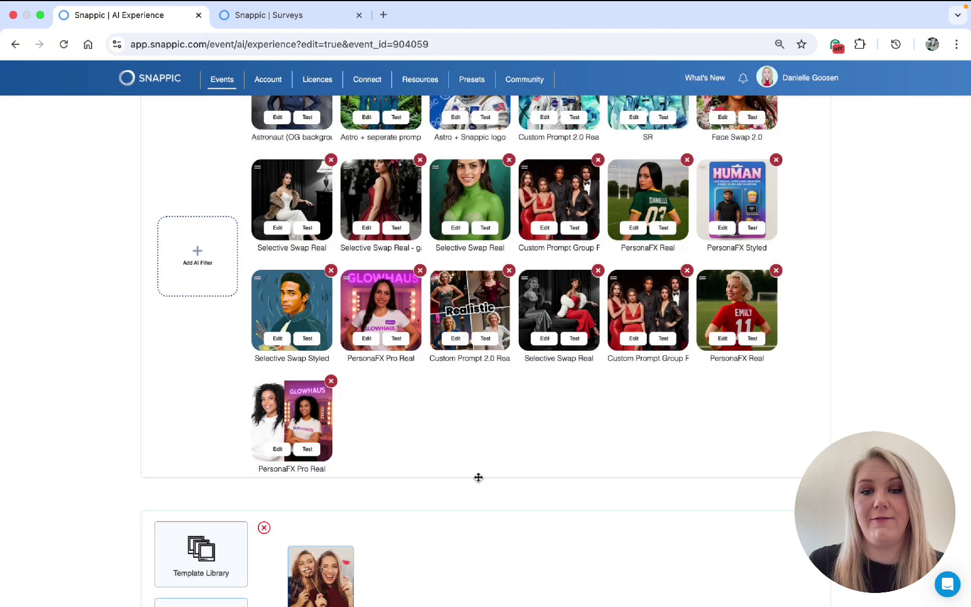
# Open the Glowhaus PersonaFX Pro Real settings, keeping the Landscape (1536x1024) output size.
pyautogui.click(369, 339)
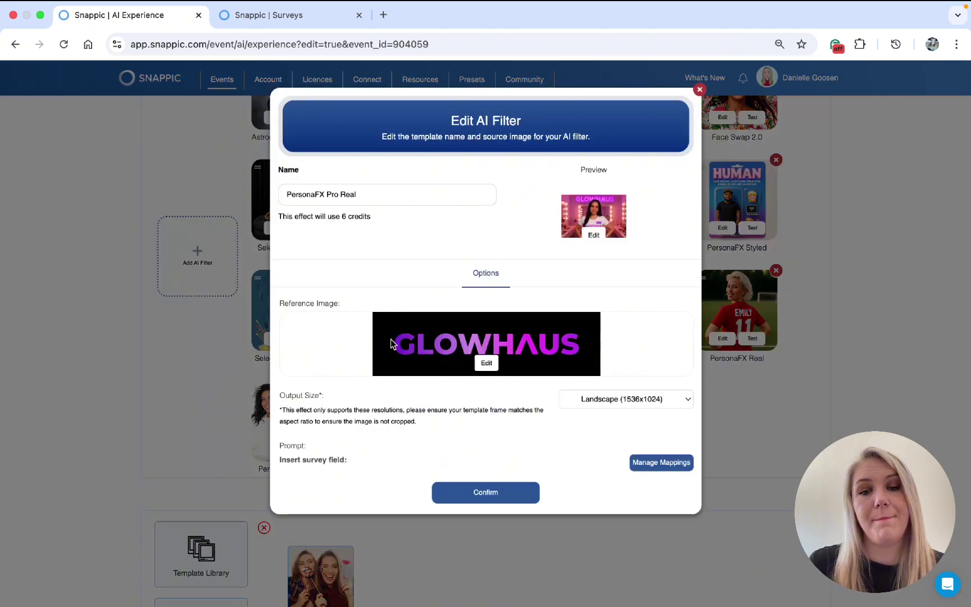
pyautogui.scroll(-1, 472, 386)
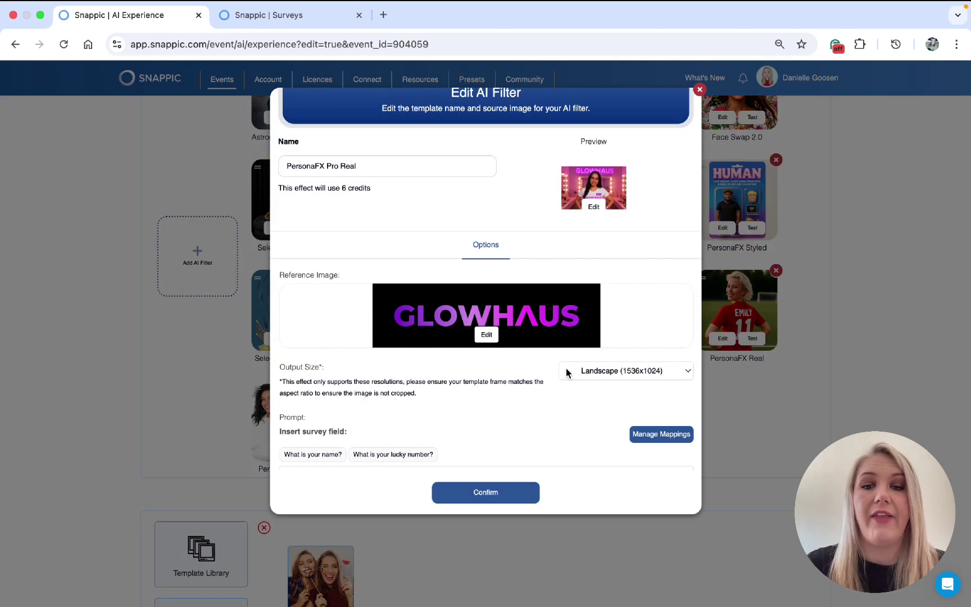
pyautogui.click(622, 371)
pyautogui.click(620, 371)
pyautogui.scroll(-2, 613, 230)
pyautogui.scroll(-3, 494, 421)
pyautogui.click(514, 409)
pyautogui.scroll(-2, 513, 374)
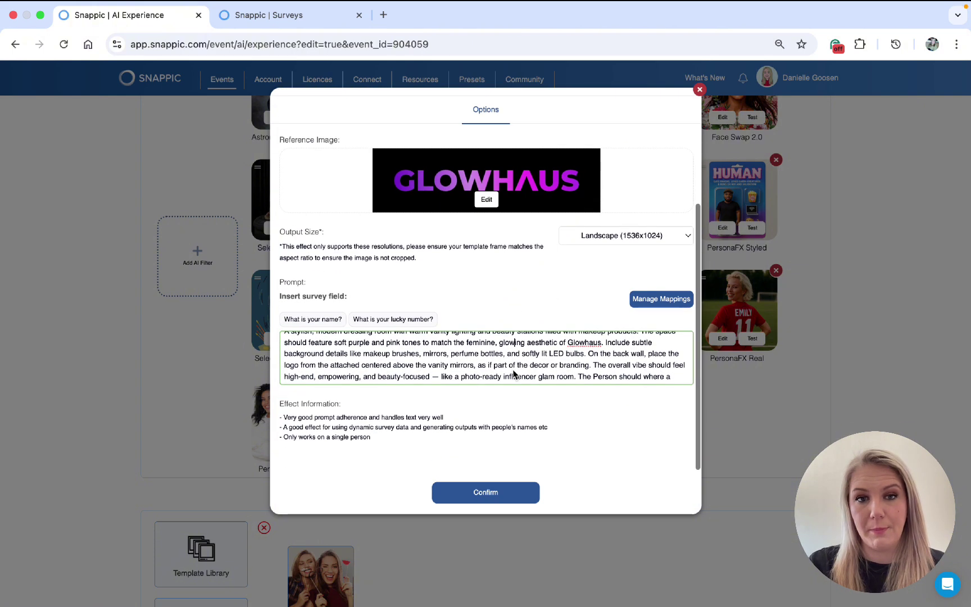
pyautogui.scroll(2, 511, 375)
pyautogui.scroll(-3, 511, 375)
pyautogui.scroll(3, 510, 373)
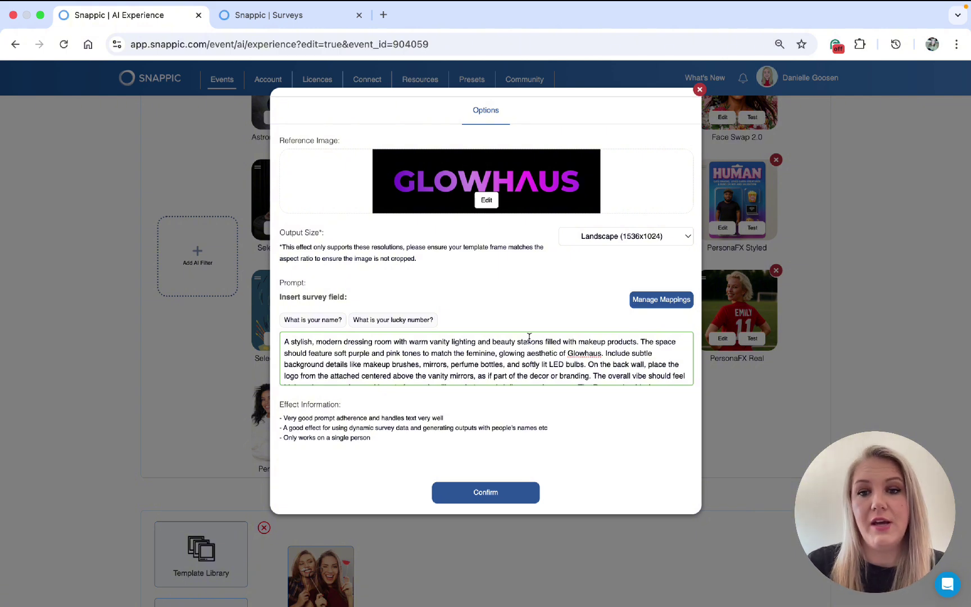
pyautogui.scroll(-2, 588, 354)
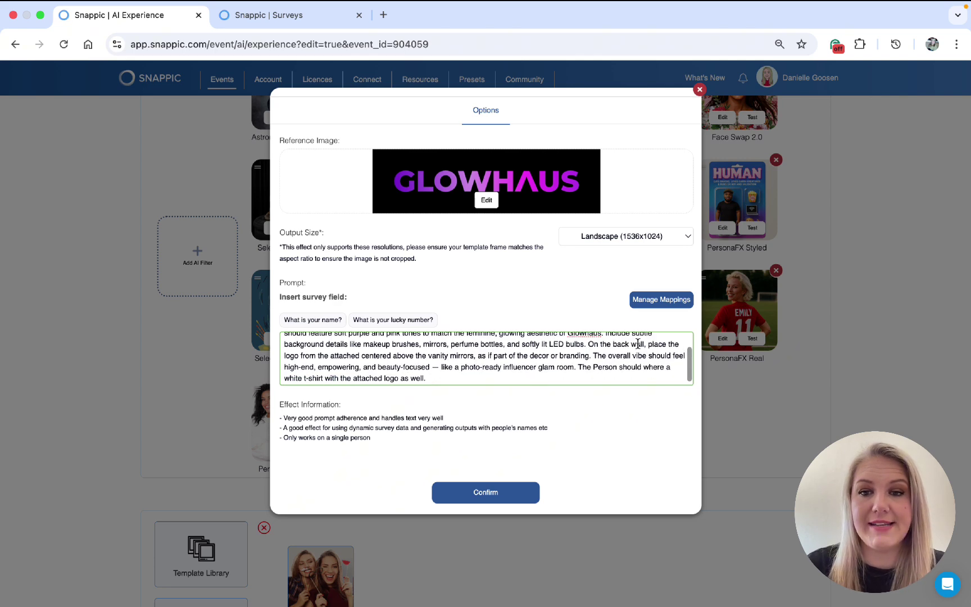
# Append 'Please add [name field] to a purple name tag on their shirt' to the prompt.
pyautogui.moveTo(647, 343); pyautogui.dragTo(475, 355)
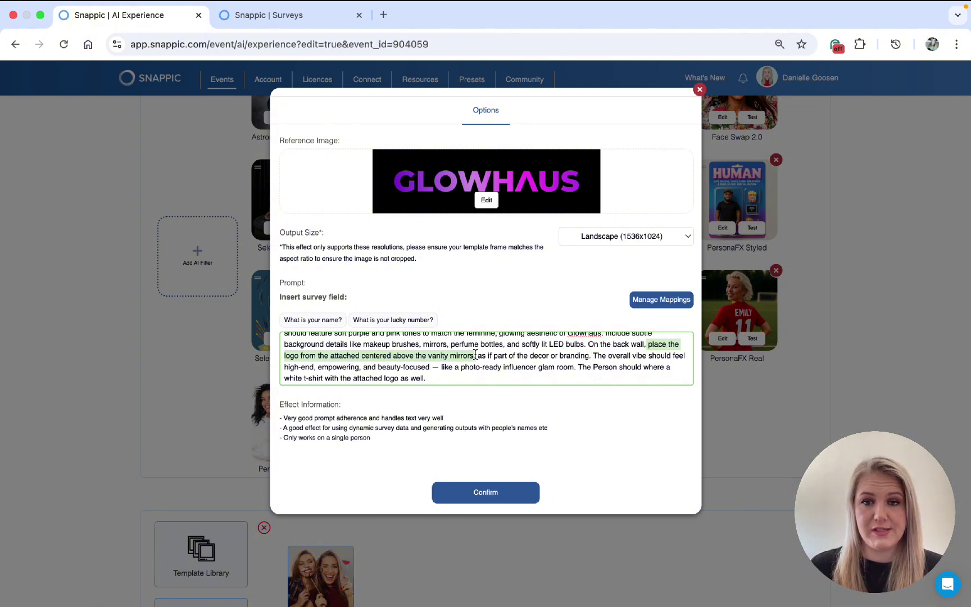
pyautogui.click(453, 380)
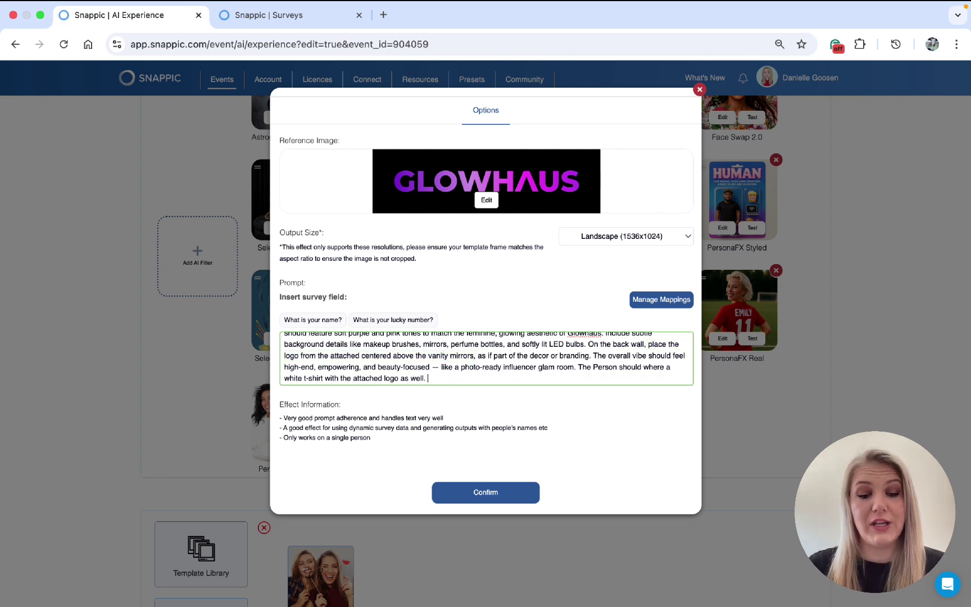
pyautogui.write('Please add What is your name? to a purple name tag on their shirt')
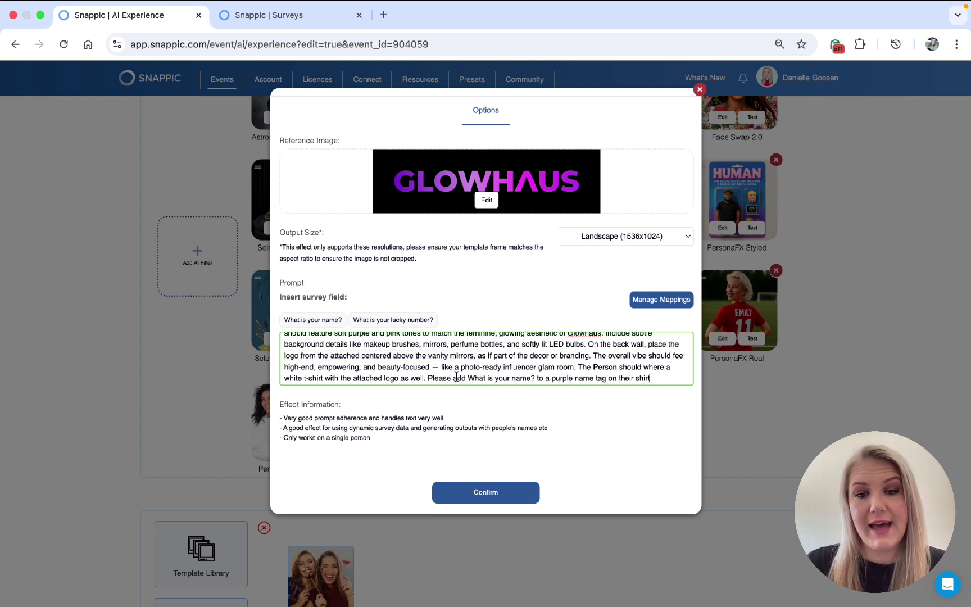
pyautogui.moveTo(468, 377); pyautogui.dragTo(532, 377)
pyautogui.press('BackSpace')
pyautogui.press('Delete')
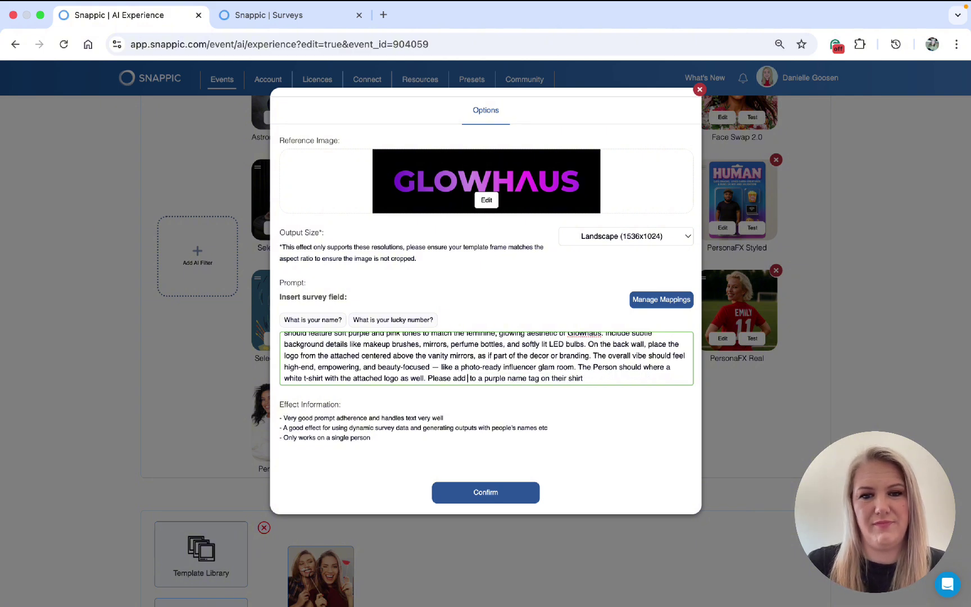
pyautogui.click(315, 321)
pyautogui.scroll(-1, 568, 379)
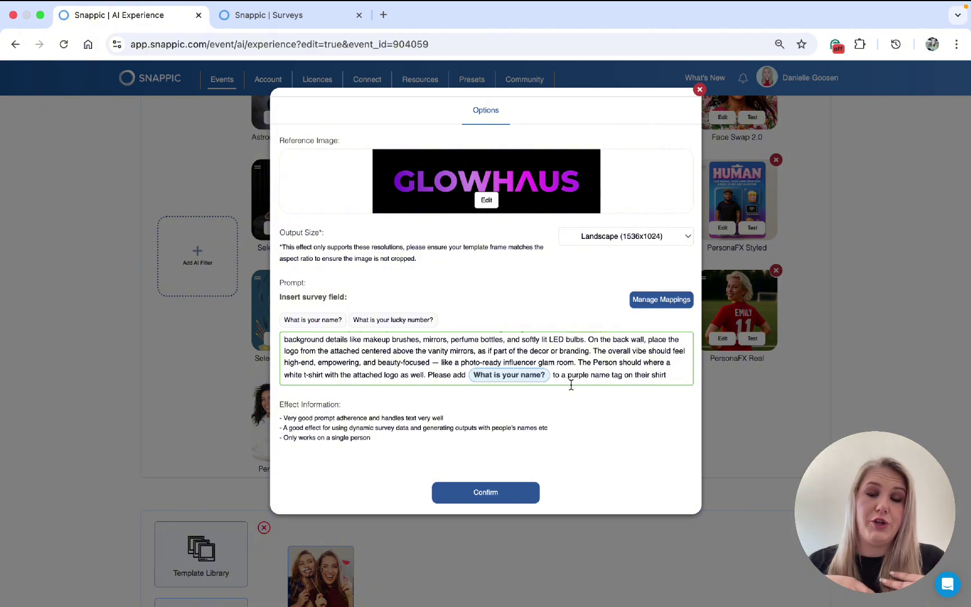
# Confirm the Glowhaus filter changes, inspect its name-tag preview, and reopen its settings.
pyautogui.click(529, 488)
pyautogui.scroll(10, 391, 303)
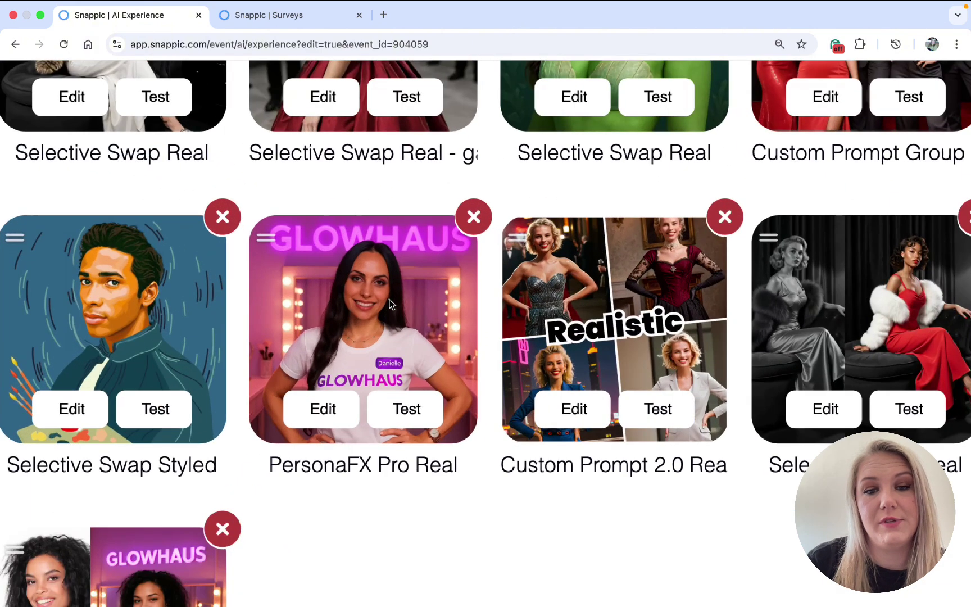
pyautogui.scroll(-2, 391, 278)
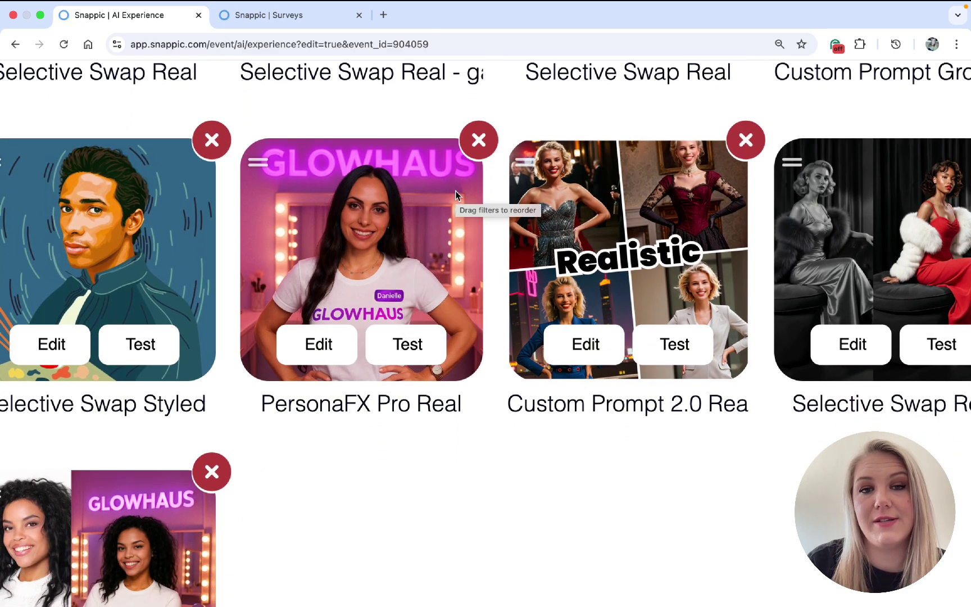
pyautogui.scroll(-1, 444, 236)
pyautogui.scroll(-5, 435, 254)
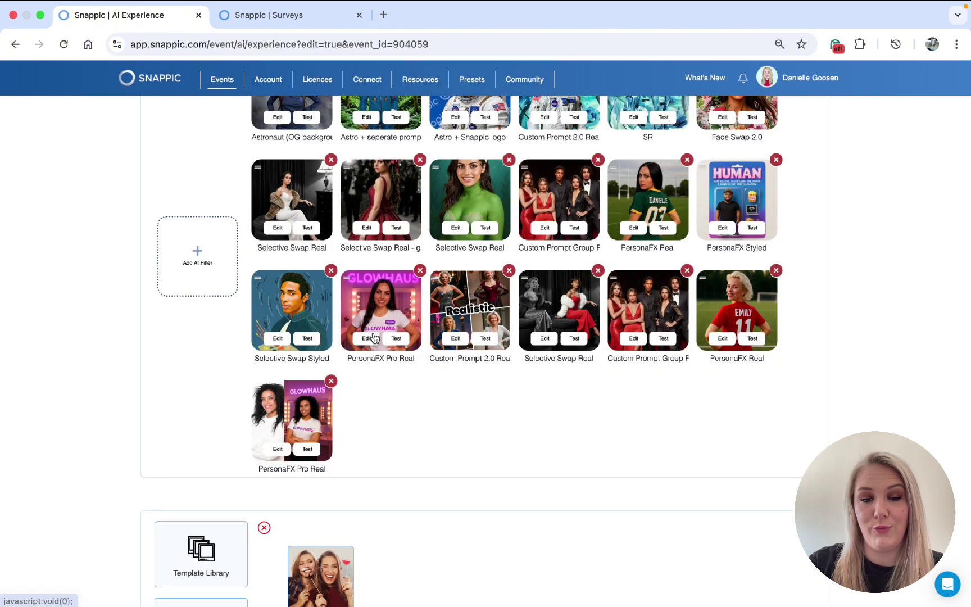
pyautogui.click(370, 339)
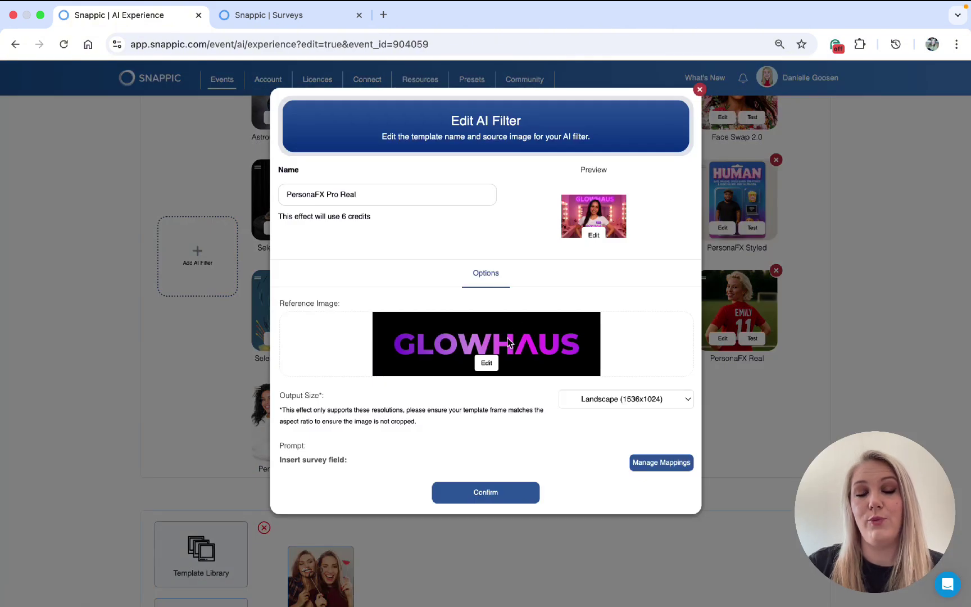
pyautogui.scroll(-2, 397, 335)
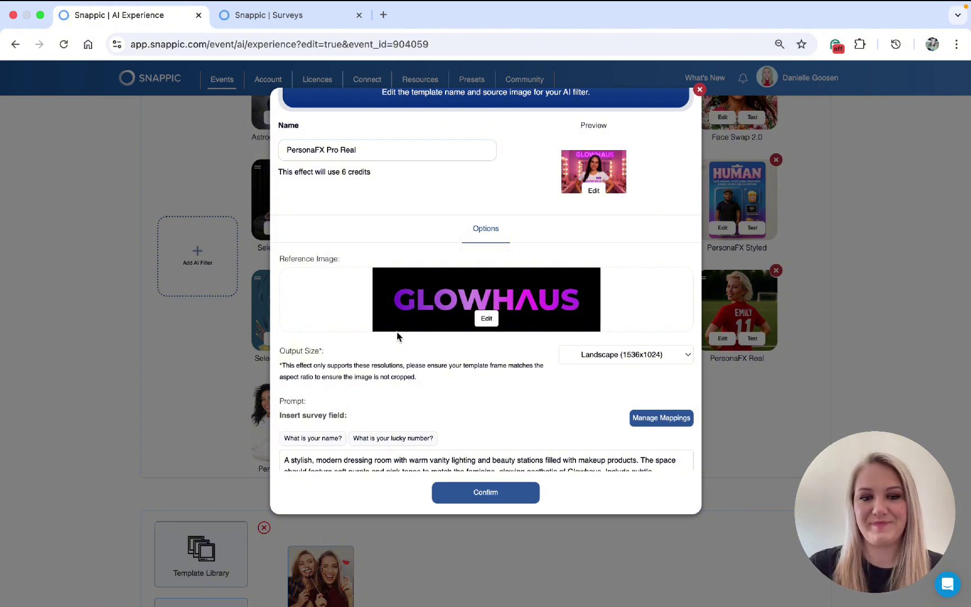
pyautogui.scroll(-5, 505, 460)
pyautogui.scroll(5, 488, 321)
pyautogui.scroll(2, 488, 320)
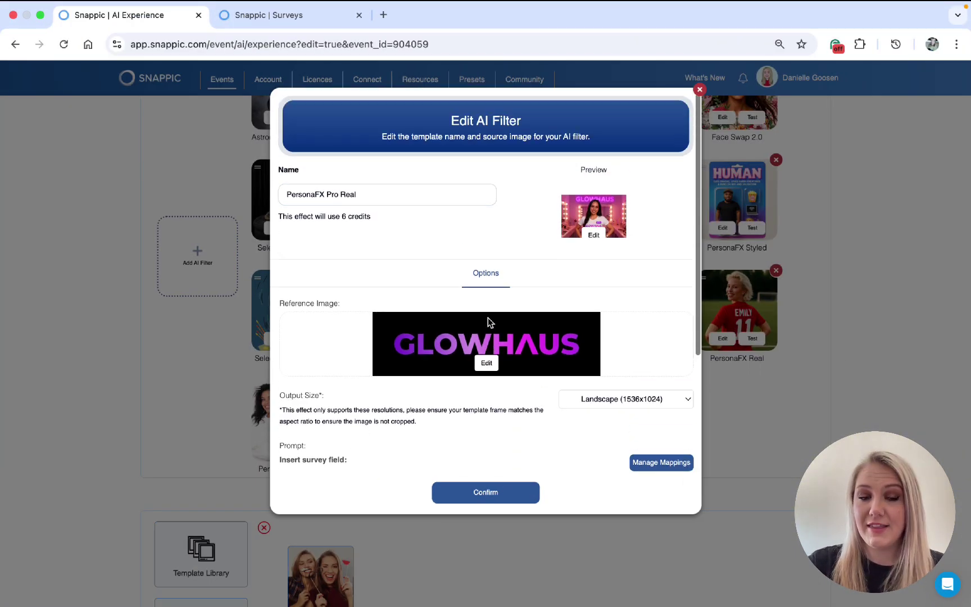
pyautogui.moveTo(384, 219); pyautogui.dragTo(275, 219)
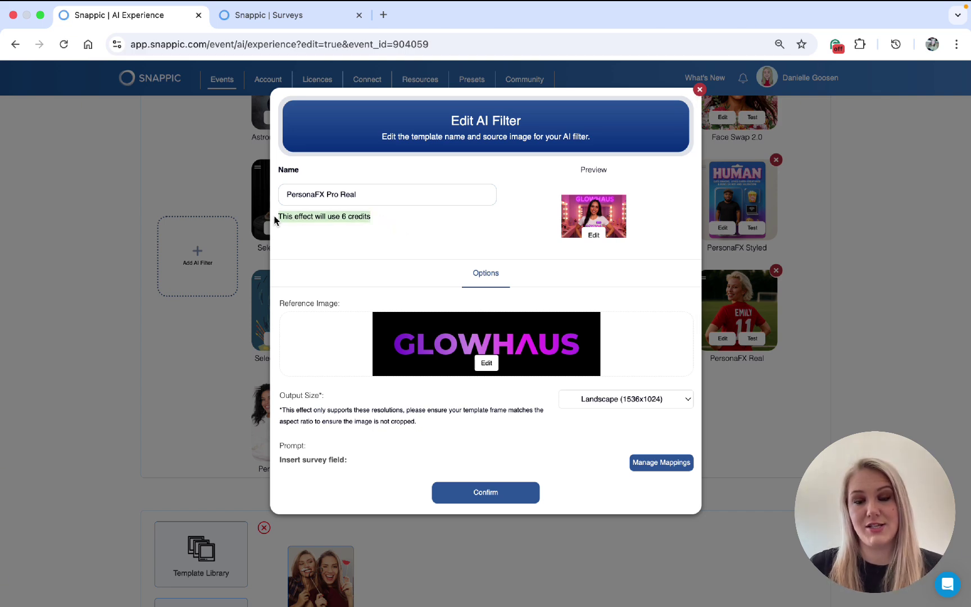